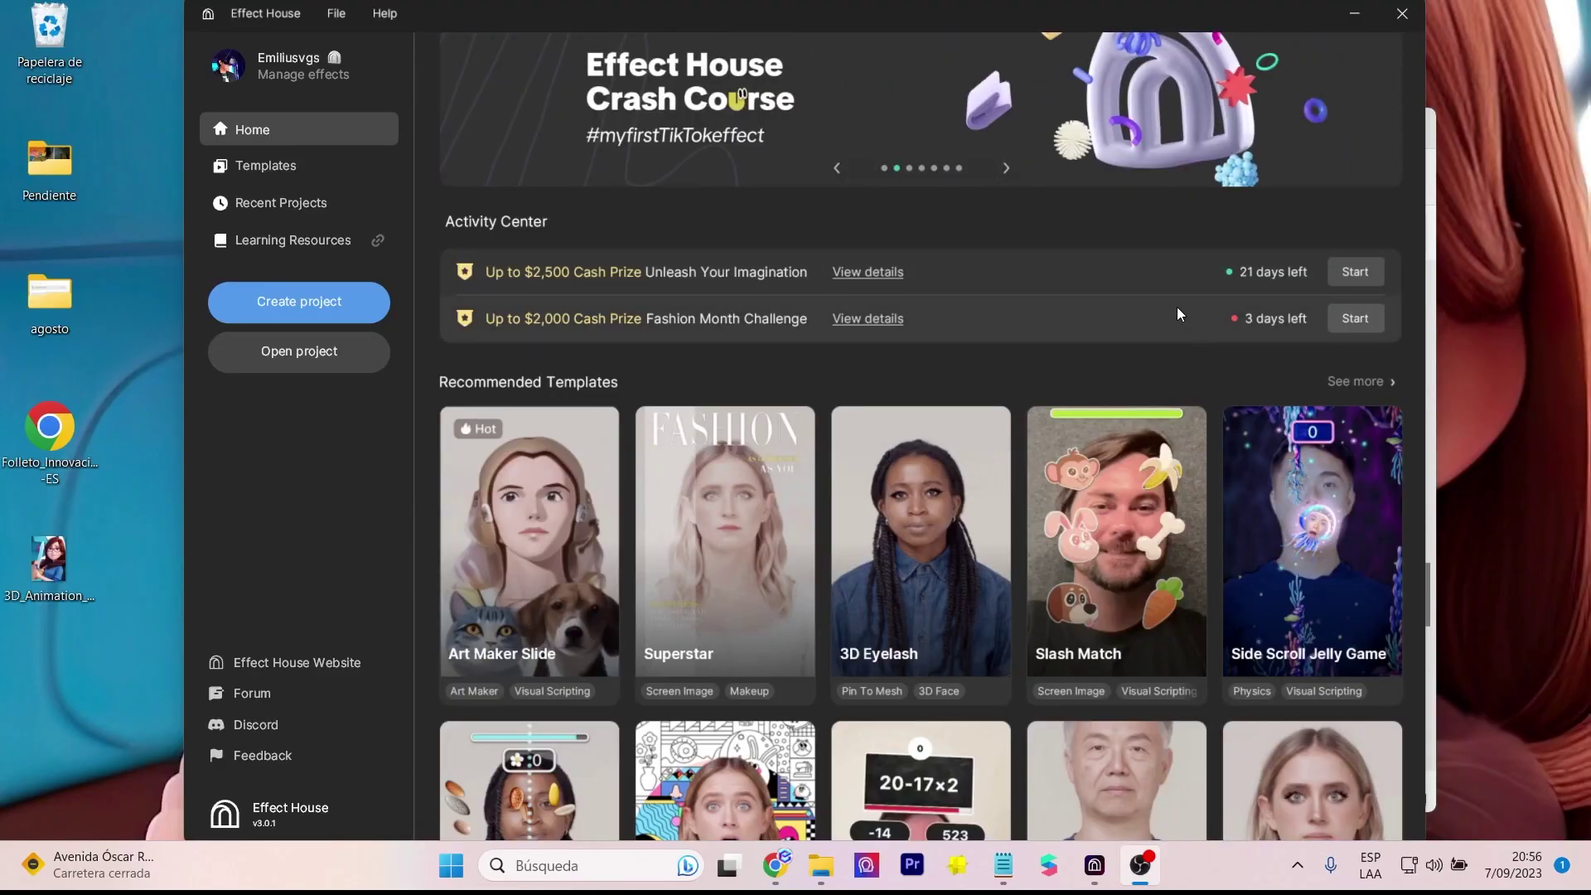
Step: Browse the recommended templates and open the Portal template
{"action": "scroll", "coordinate": [1058, 355], "scroll_direction": "down", "scroll_amount": 4}
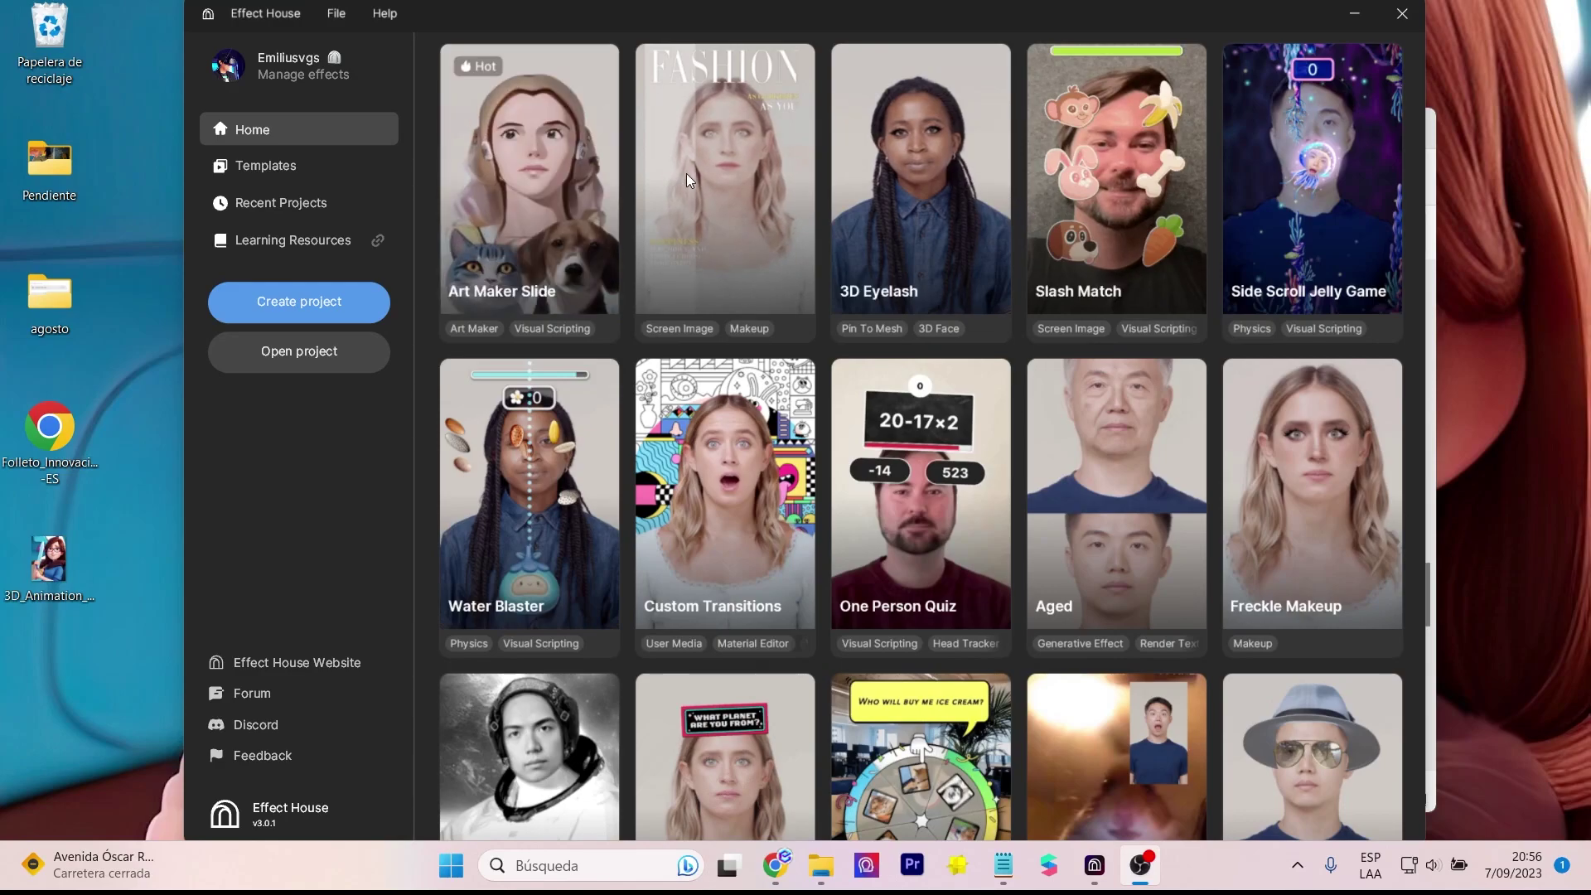
{"action": "scroll", "coordinate": [571, 491], "scroll_direction": "down", "scroll_amount": 4}
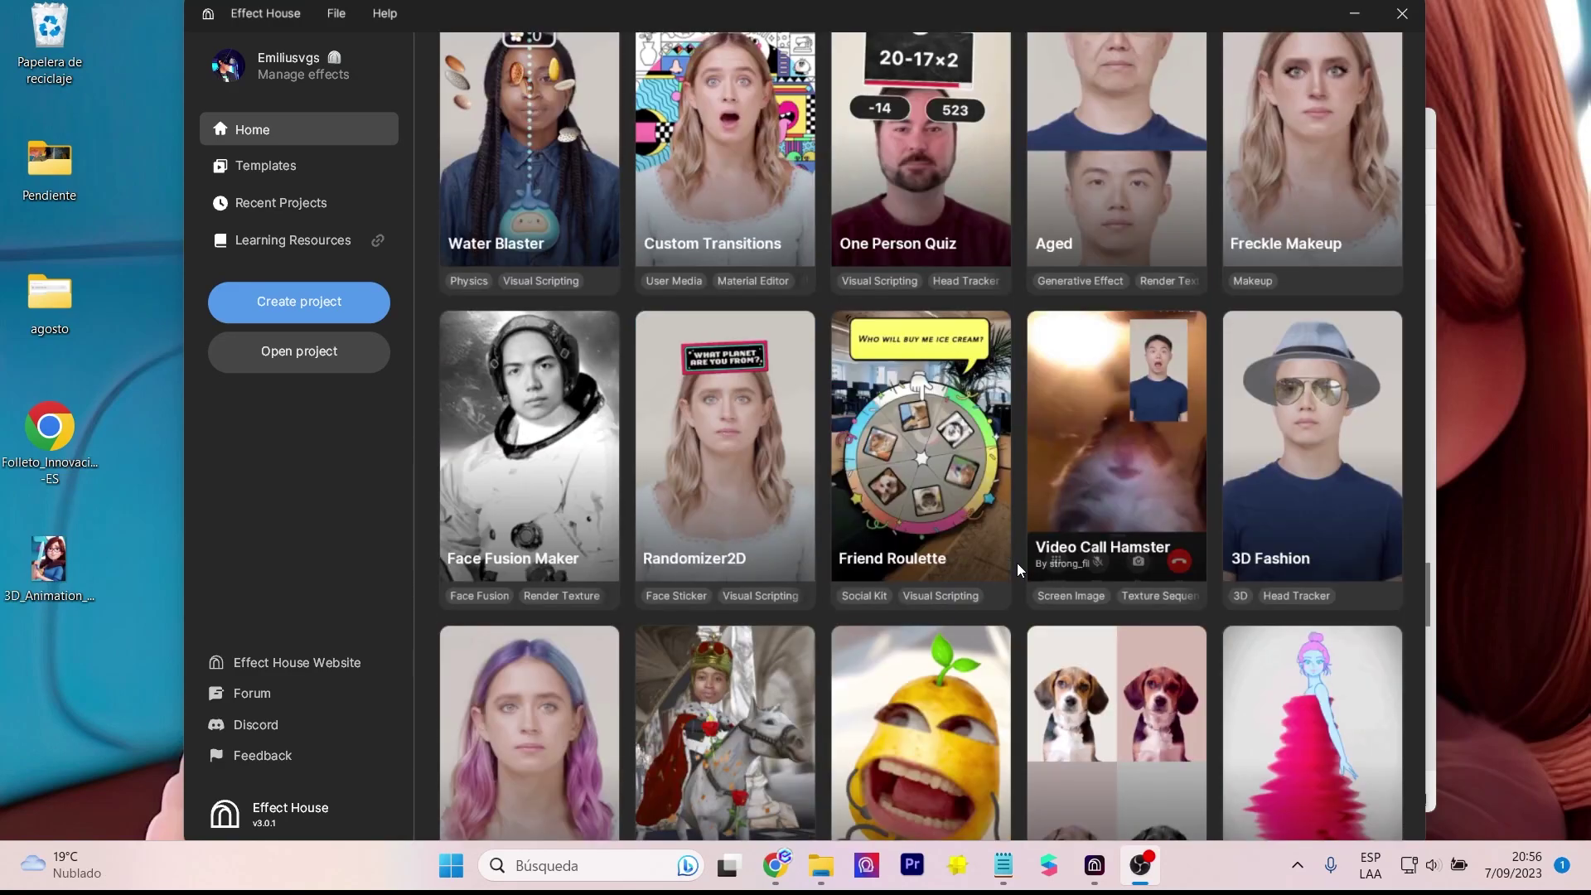
{"action": "scroll", "coordinate": [899, 465], "scroll_direction": "down", "scroll_amount": 8}
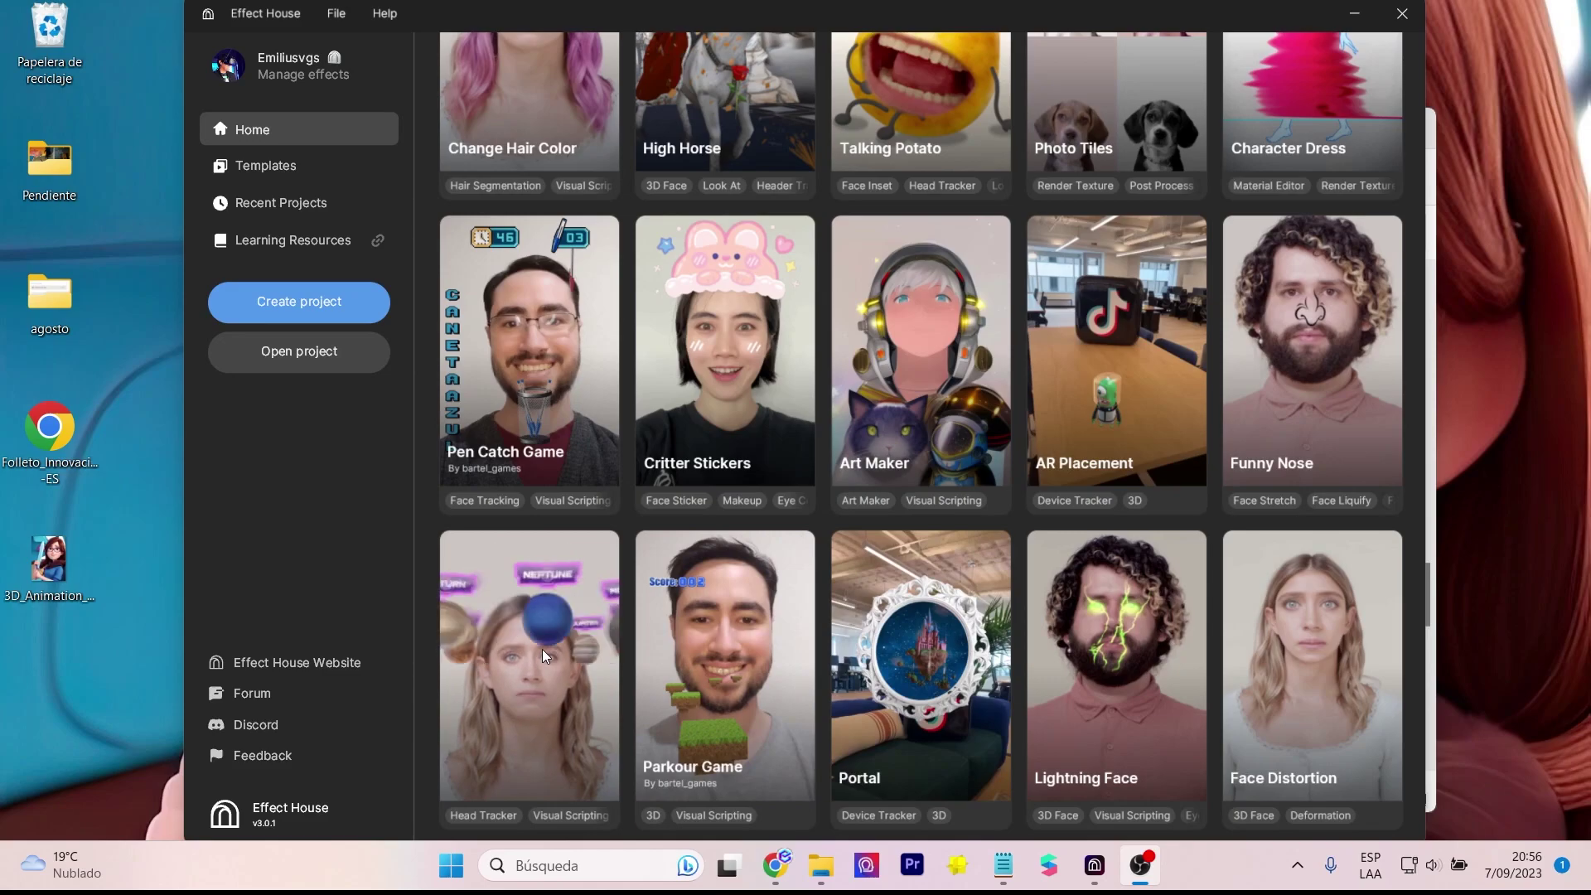
{"action": "left_click", "coordinate": [944, 669]}
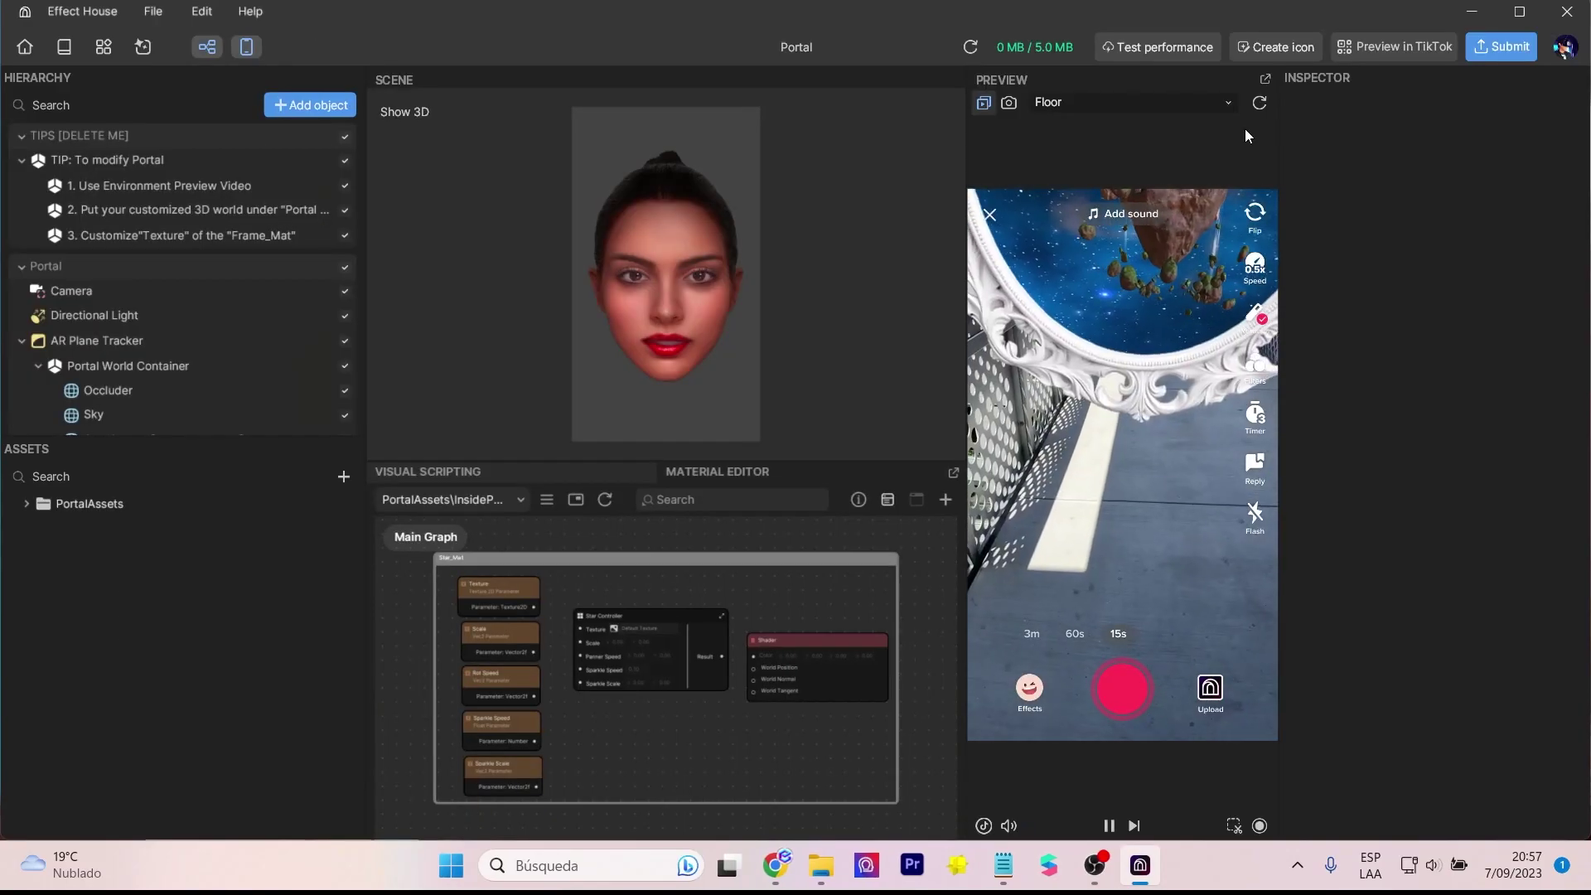
Step: Show the scene in 3D through the "TIP: To modify Portal" object and view the portal from several angles
{"action": "left_click", "coordinate": [111, 161]}
{"action": "scroll", "coordinate": [764, 235], "scroll_direction": "up", "scroll_amount": 10}
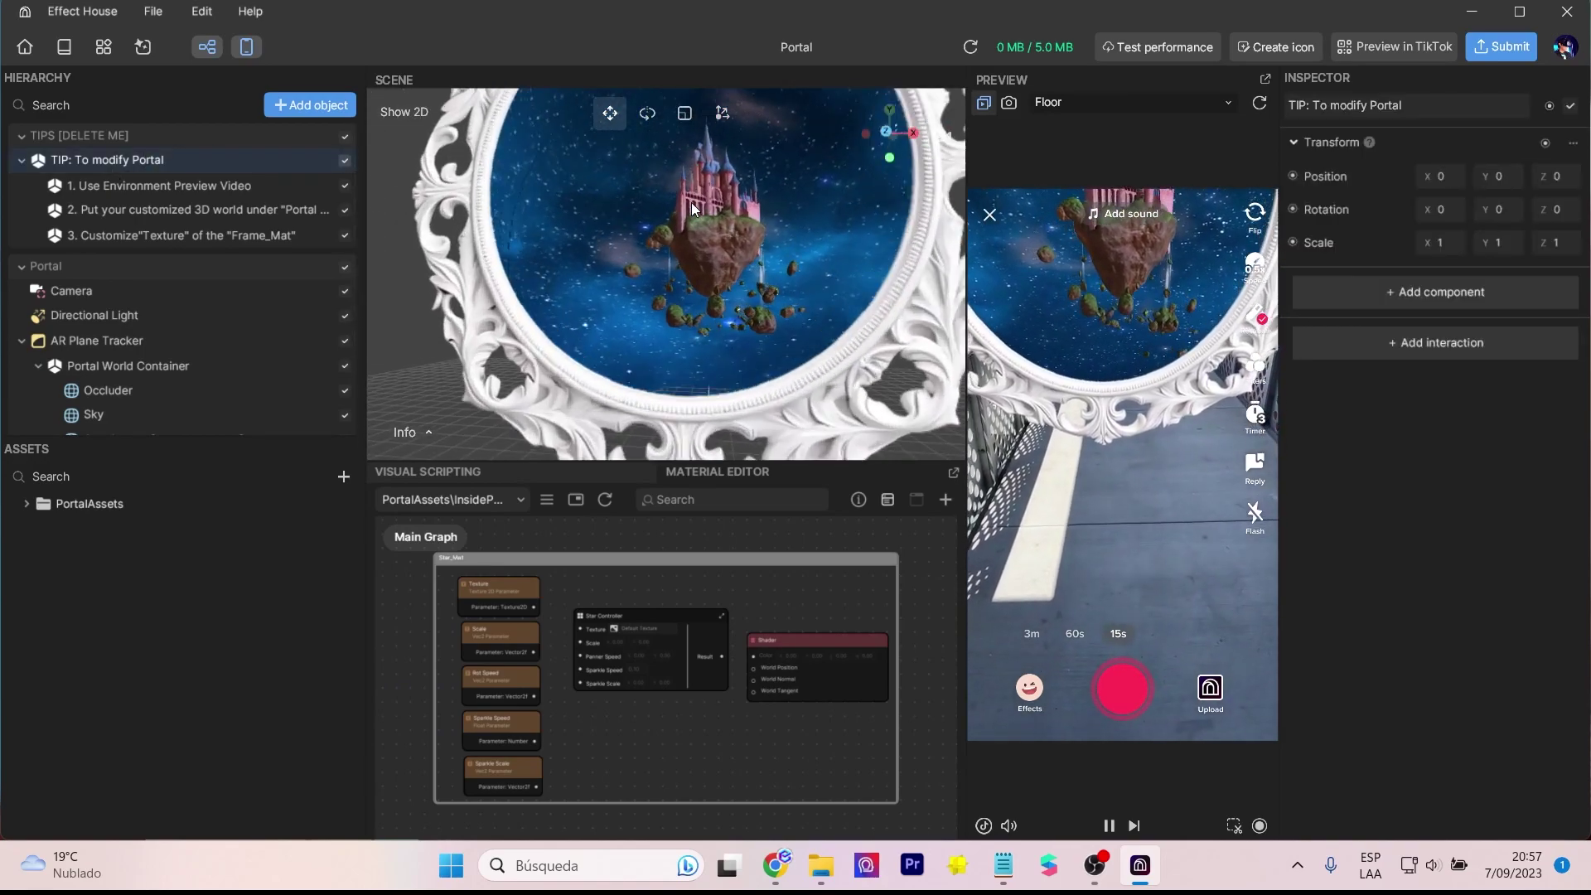
{"action": "right_click_drag", "start_coordinate": [738, 270], "coordinate": [772, 334]}
{"action": "right_click_drag", "start_coordinate": [589, 330], "coordinate": [654, 419]}
{"action": "scroll", "coordinate": [508, 338], "scroll_direction": "down", "scroll_amount": 5}
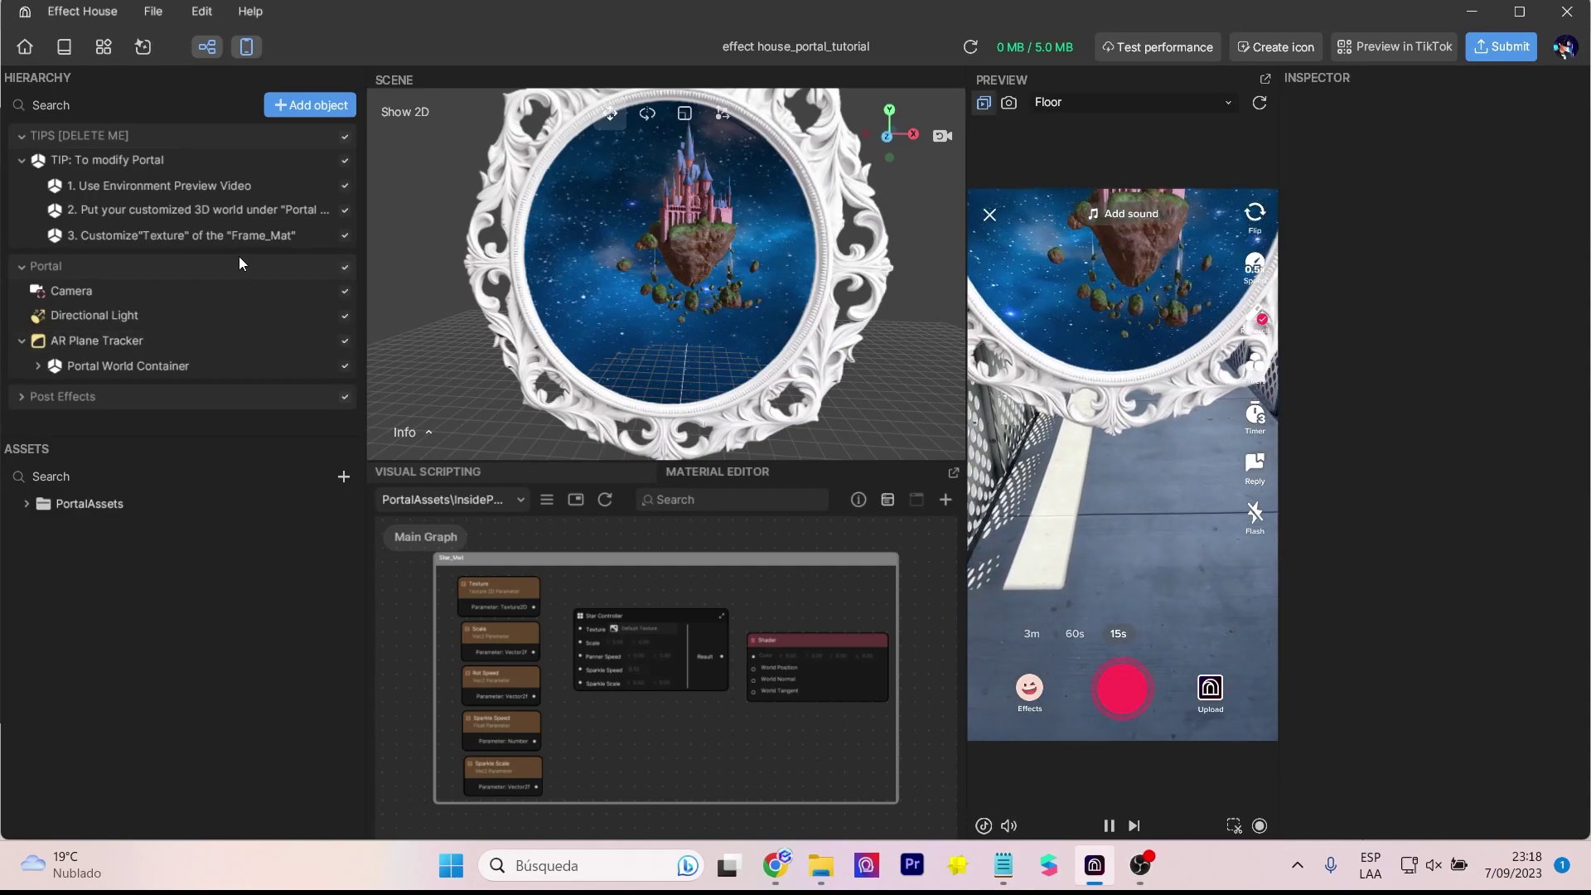
Step: Preview the effect with the Sky and Table environment videos and return the preview to Floor
{"action": "left_click", "coordinate": [201, 162]}
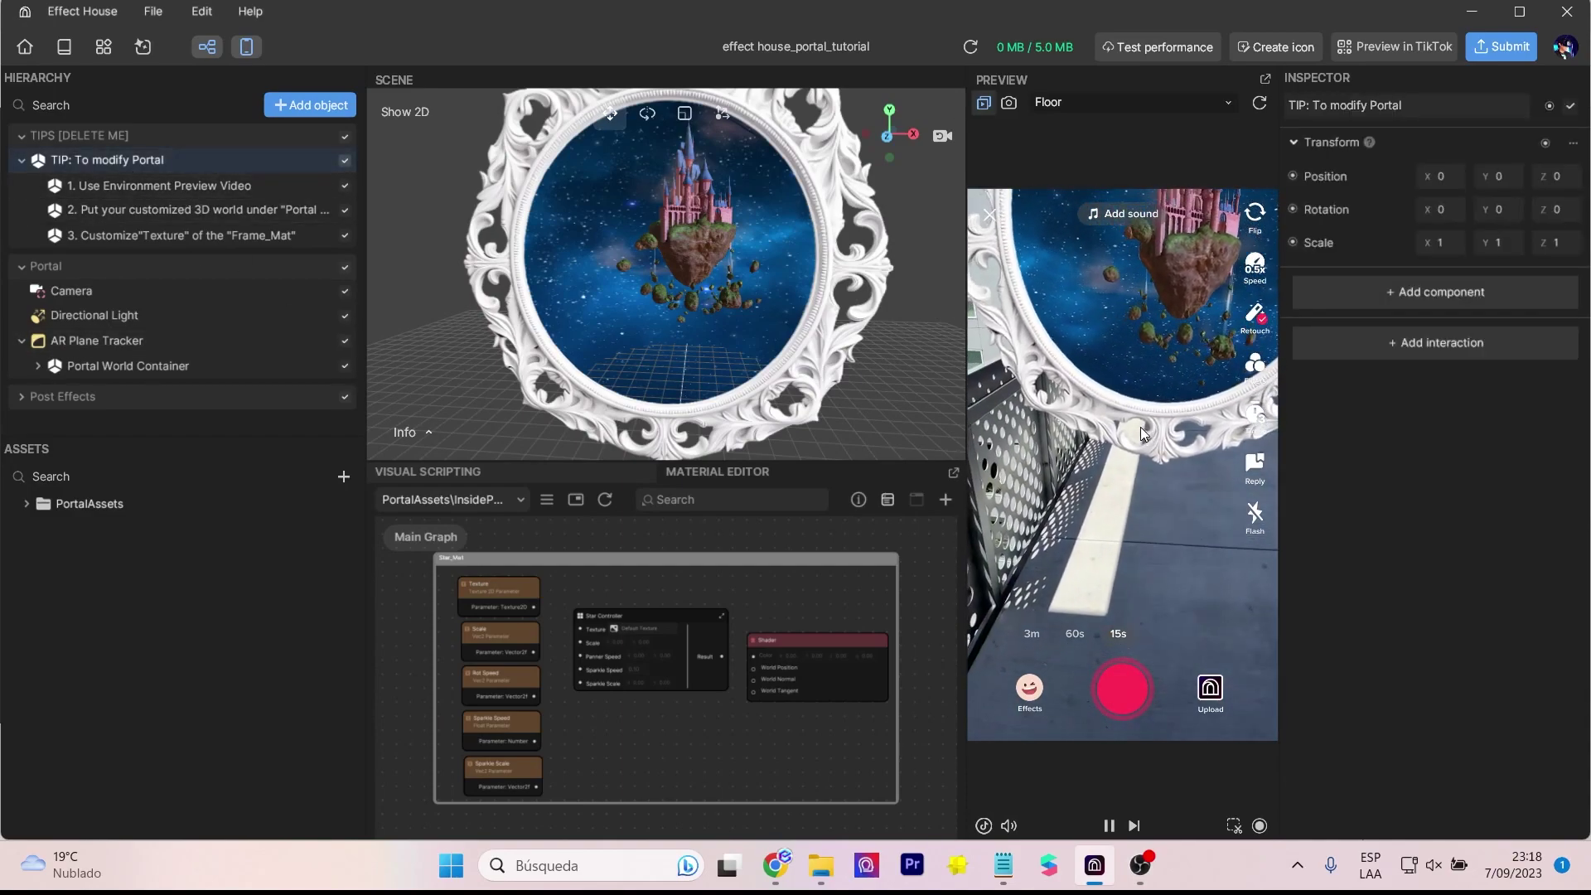
{"action": "left_click", "coordinate": [1105, 106]}
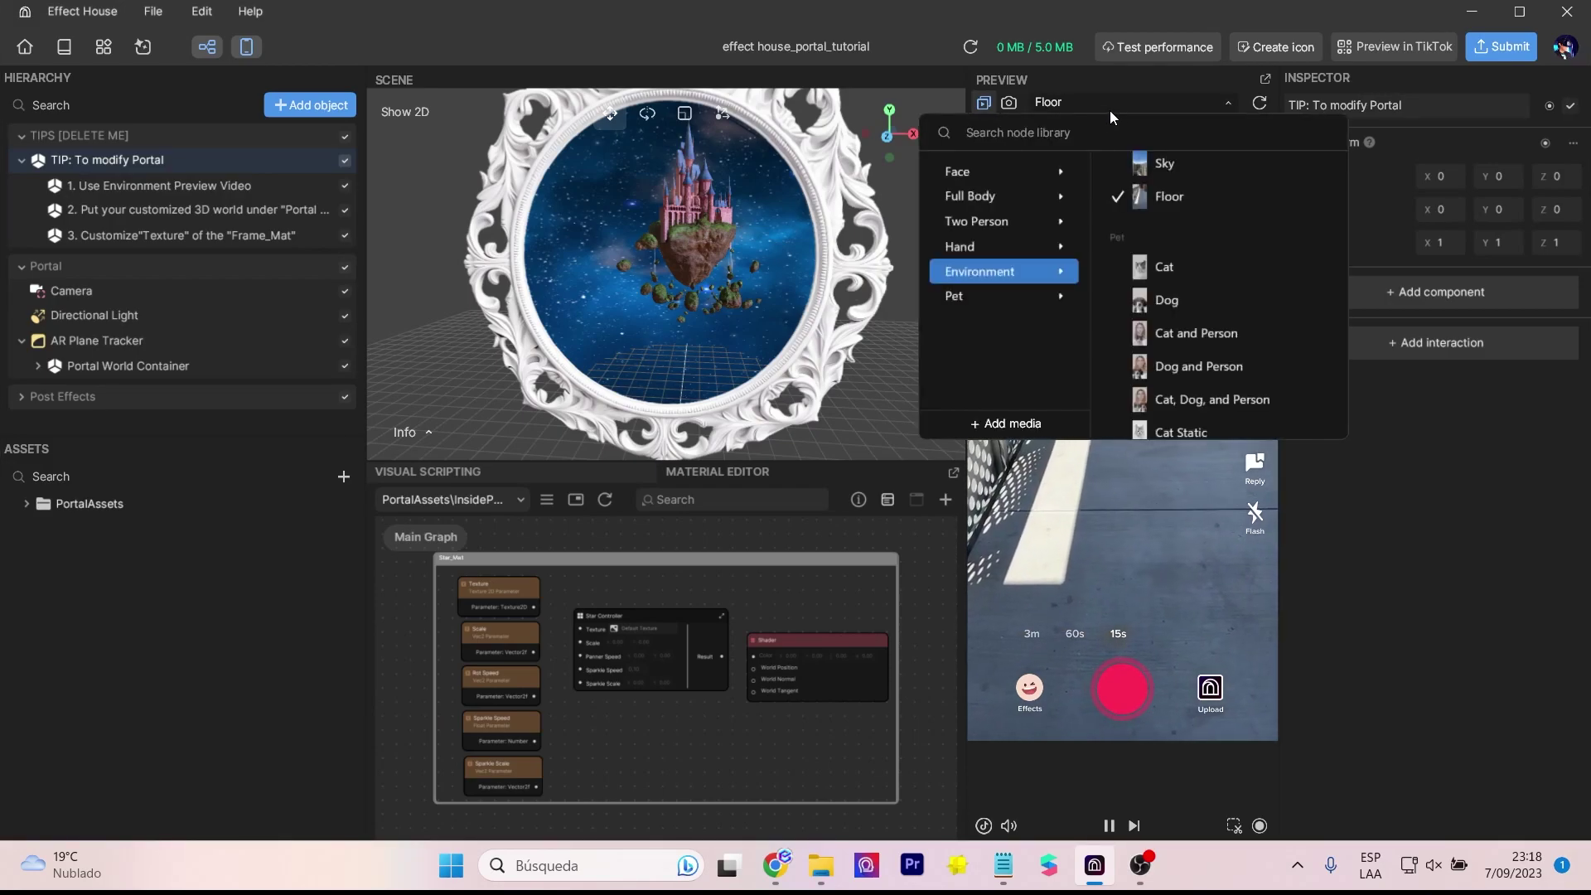
{"action": "left_click", "coordinate": [1168, 162]}
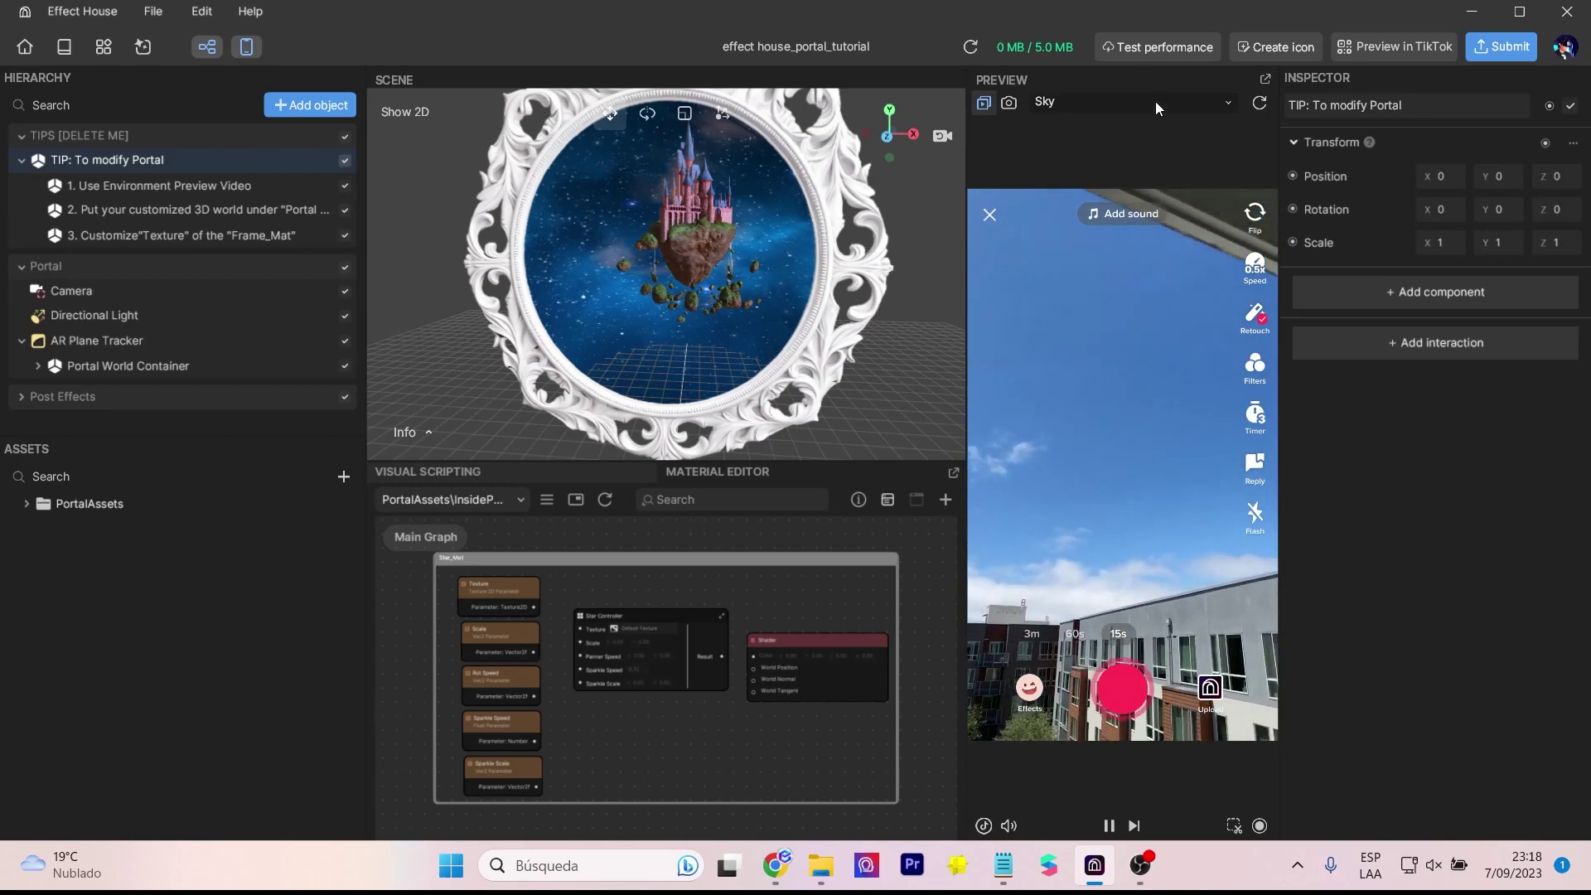
{"action": "left_click", "coordinate": [1155, 101]}
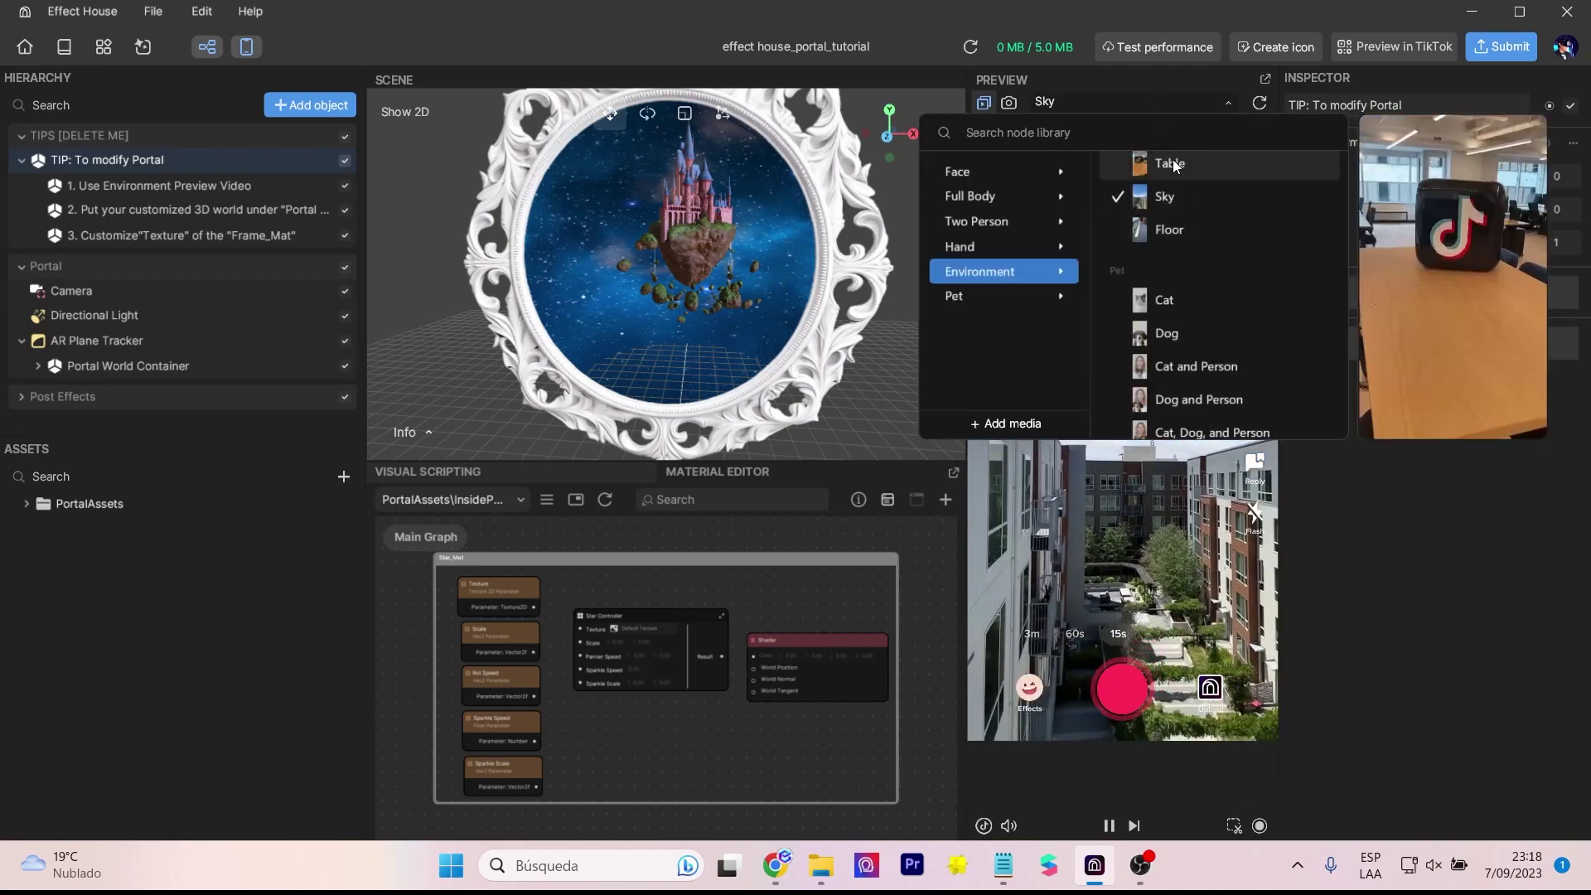
{"action": "left_click", "coordinate": [1172, 160]}
{"action": "left_click", "coordinate": [1144, 102]}
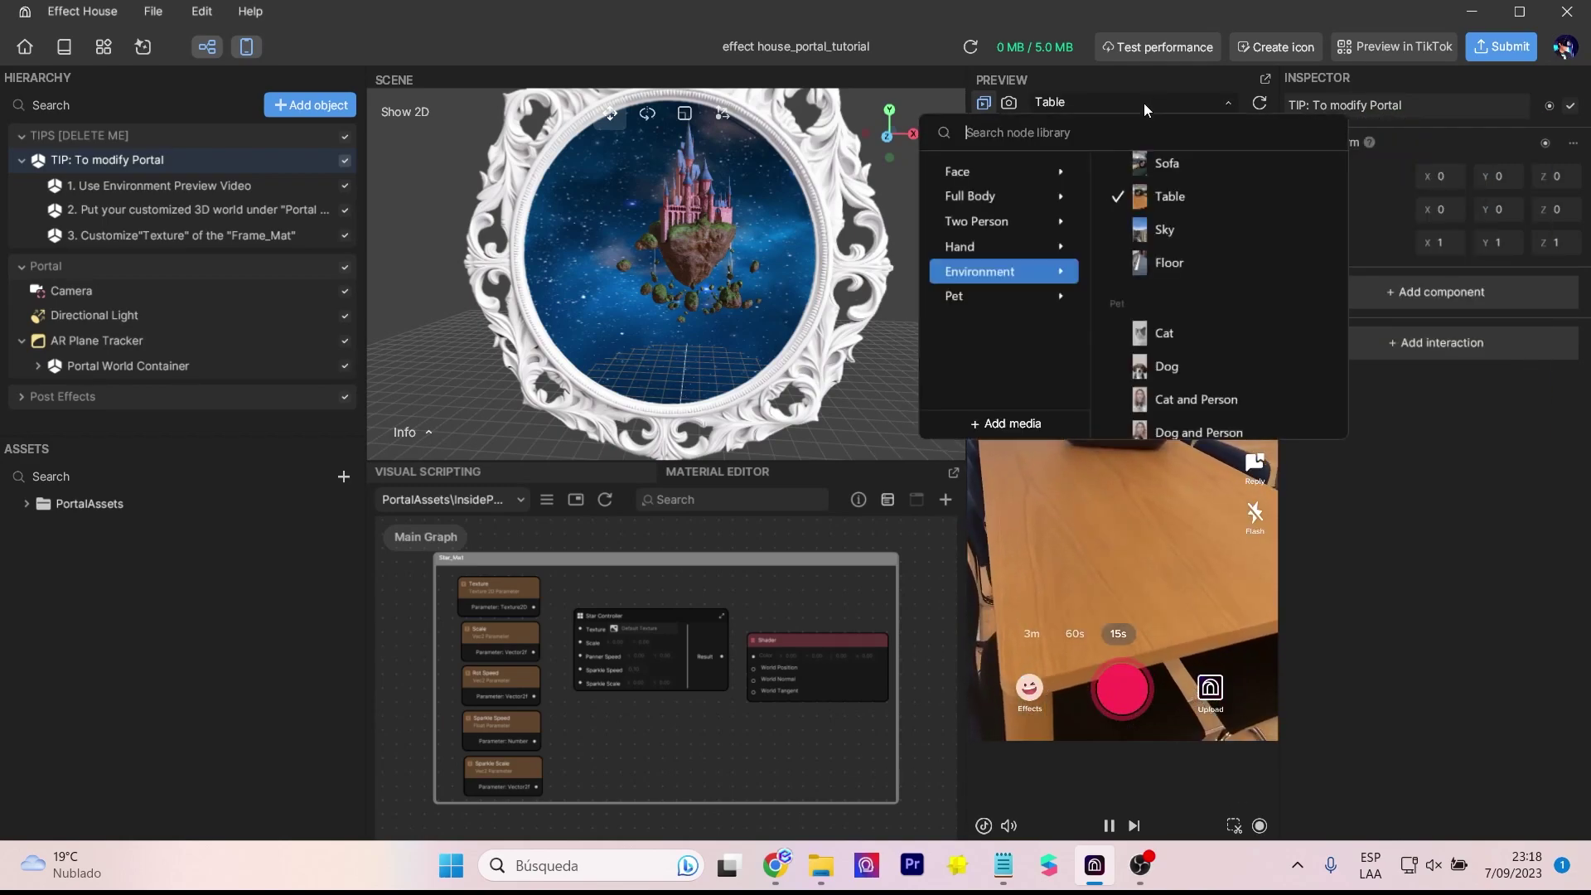
{"action": "left_click", "coordinate": [1175, 256]}
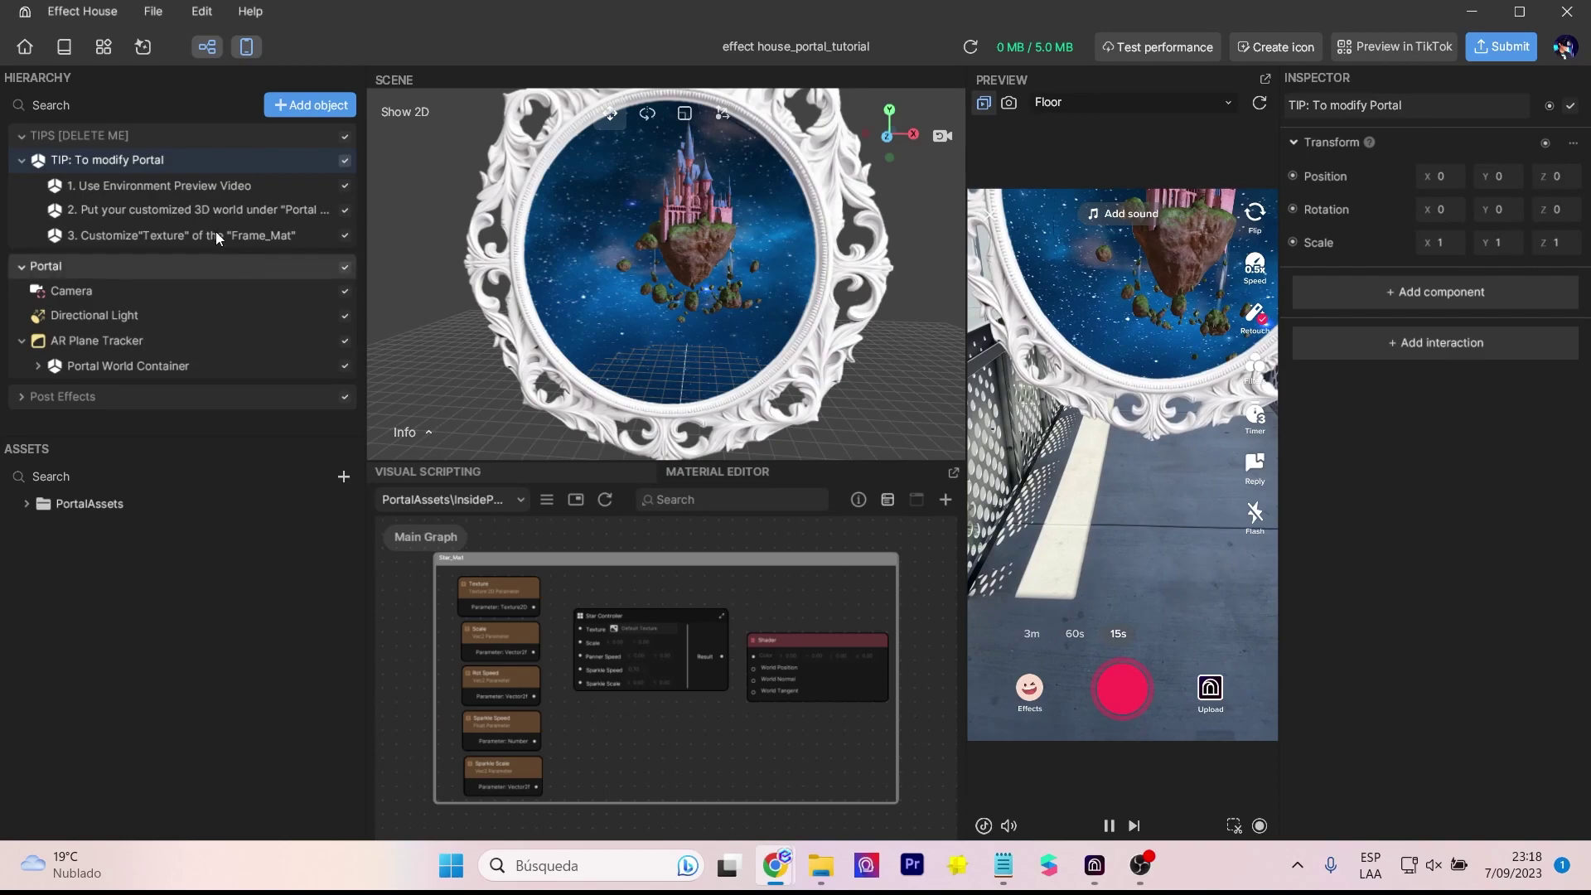
Step: Review tips 2 and 3 for modifying the portal, and expand PortalAssets to browse its contents with the Castle folder collapsed
{"action": "left_click", "coordinate": [208, 209]}
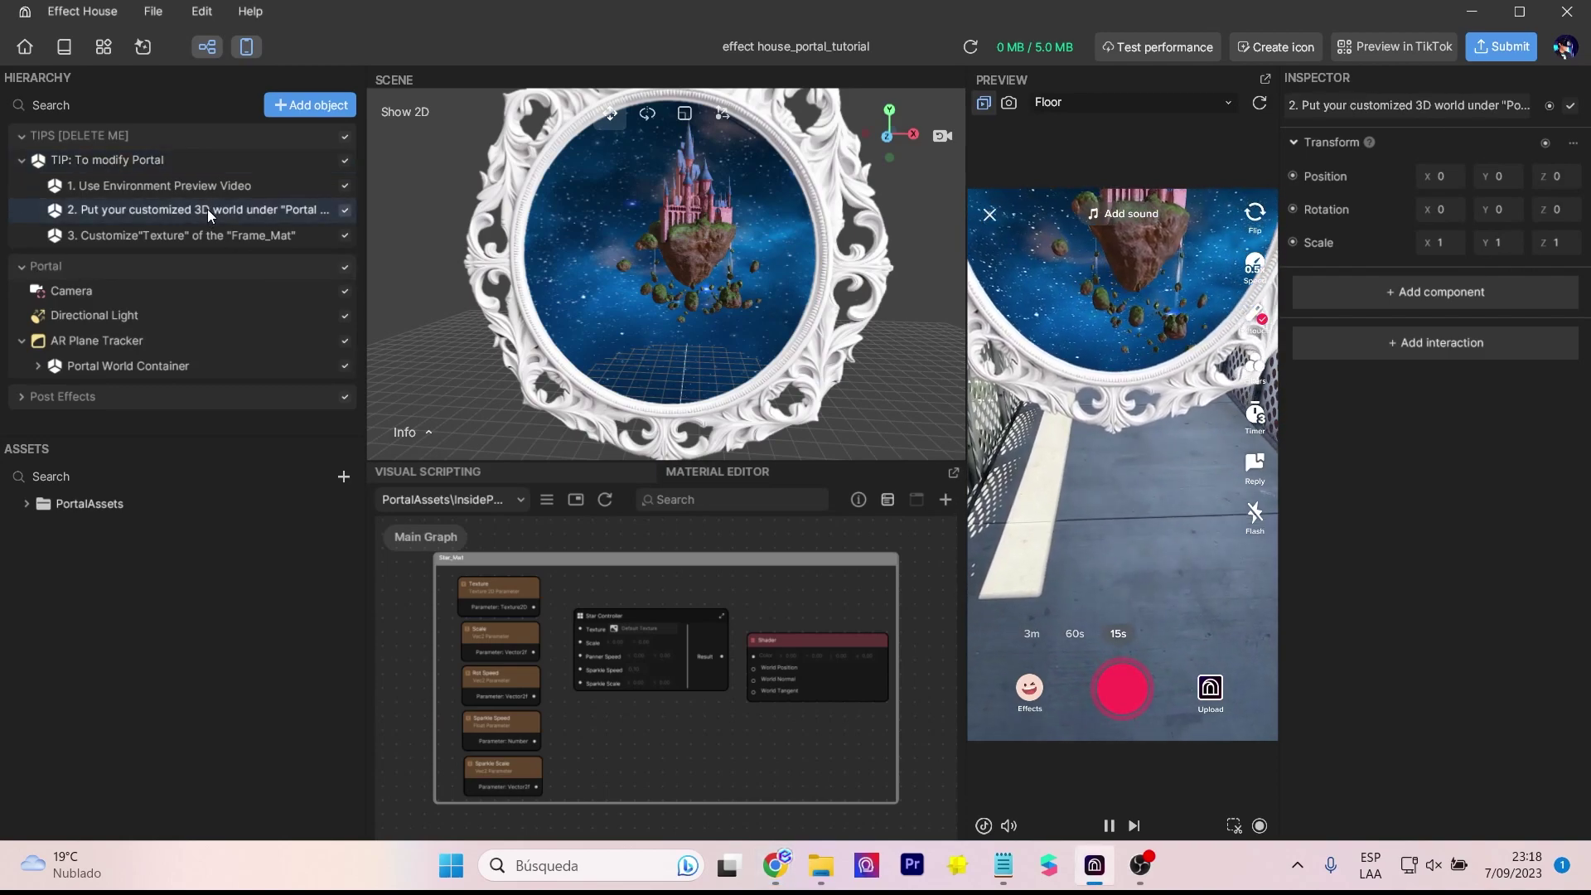
{"action": "left_click", "coordinate": [136, 236]}
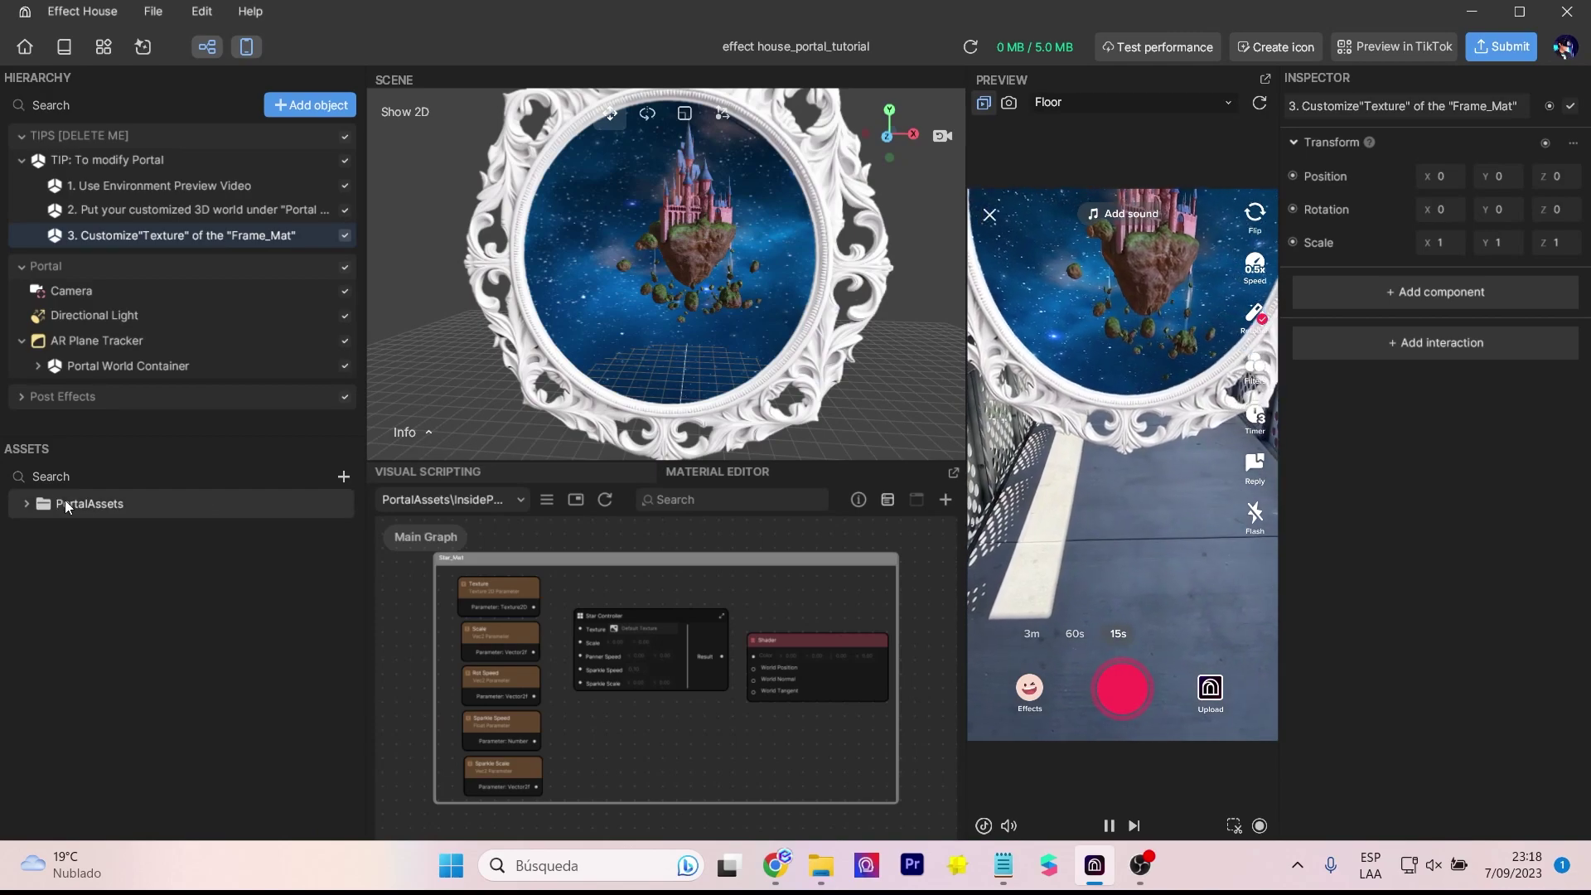
{"action": "left_click", "coordinate": [27, 505]}
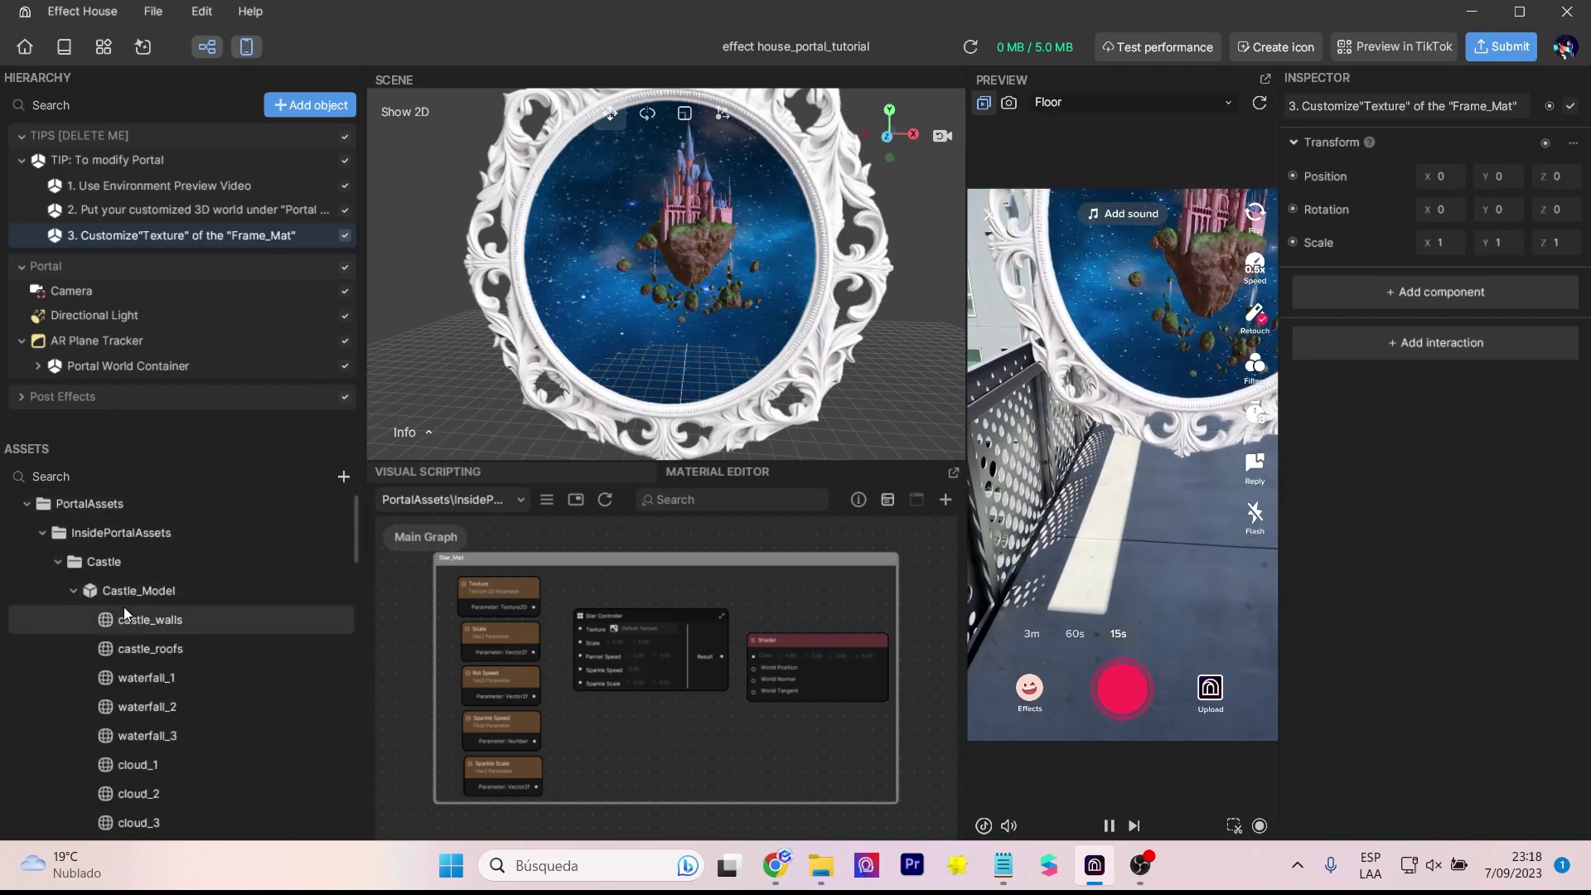
{"action": "left_click", "coordinate": [59, 563]}
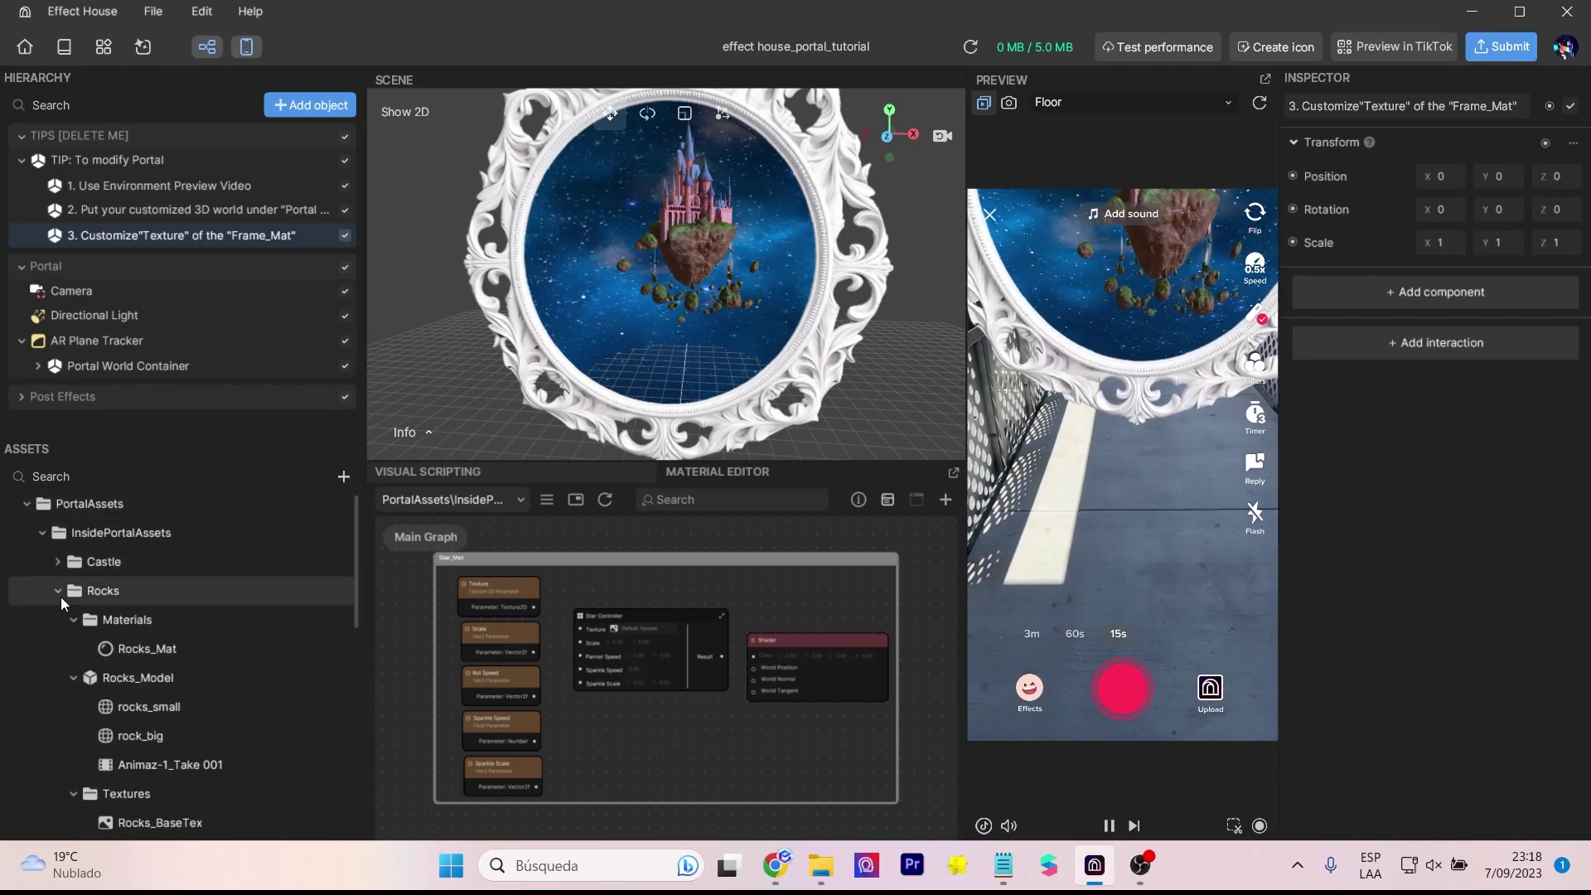
{"action": "scroll", "coordinate": [136, 689], "scroll_direction": "down", "scroll_amount": 2}
{"action": "scroll", "coordinate": [158, 684], "scroll_direction": "down", "scroll_amount": 3}
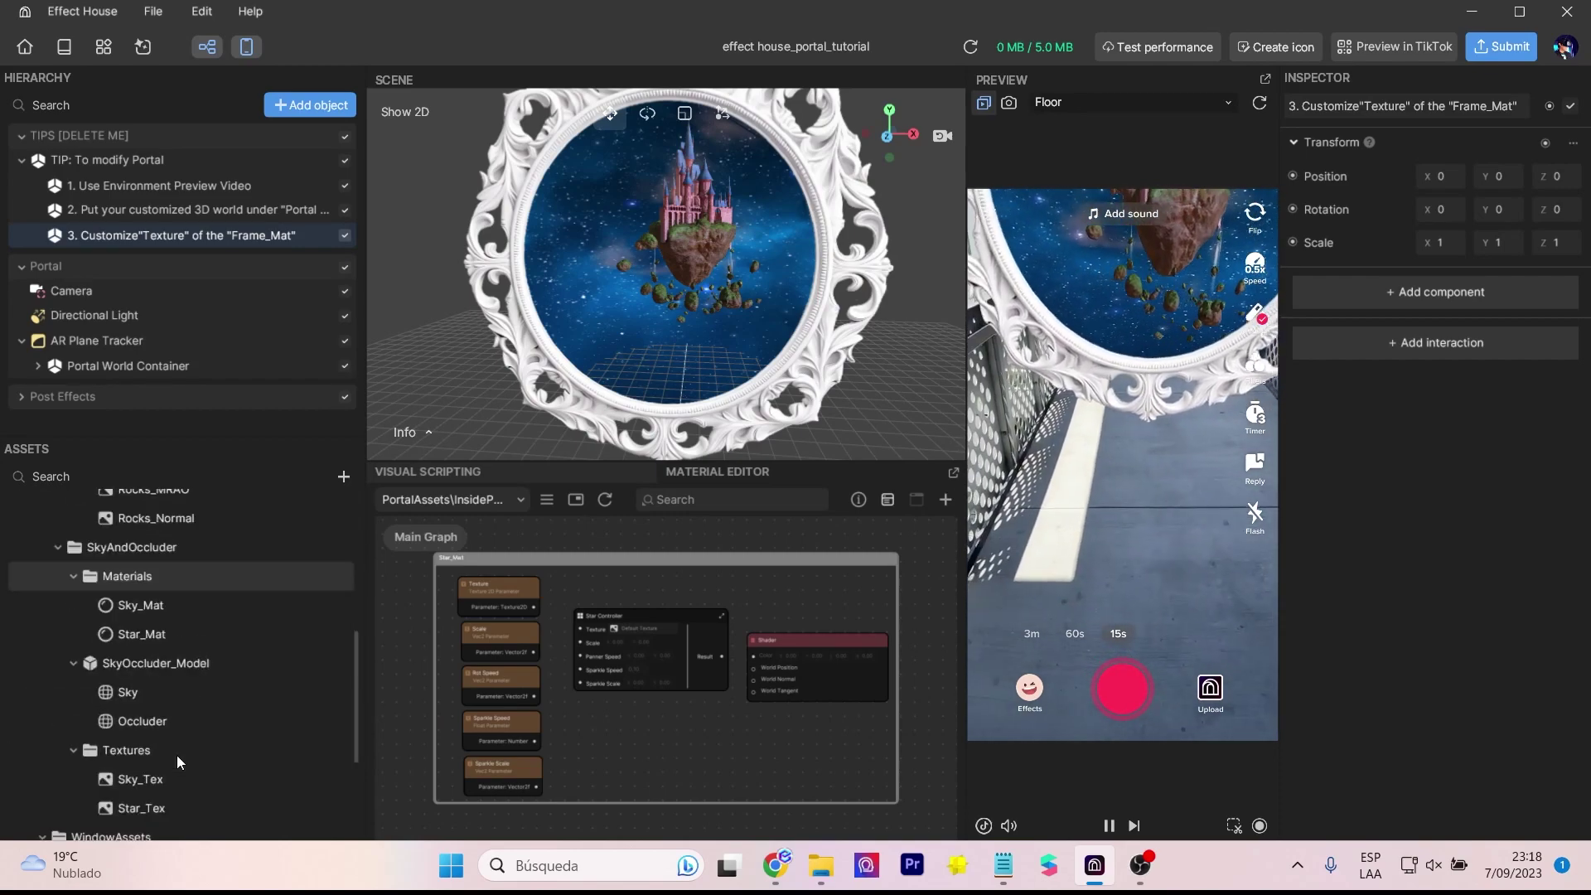
Step: Examine the Sky and Occluder meshes and the Sky_Mat and Star_Mat materials in the SkyAndOccluder assets
{"action": "left_click", "coordinate": [182, 696]}
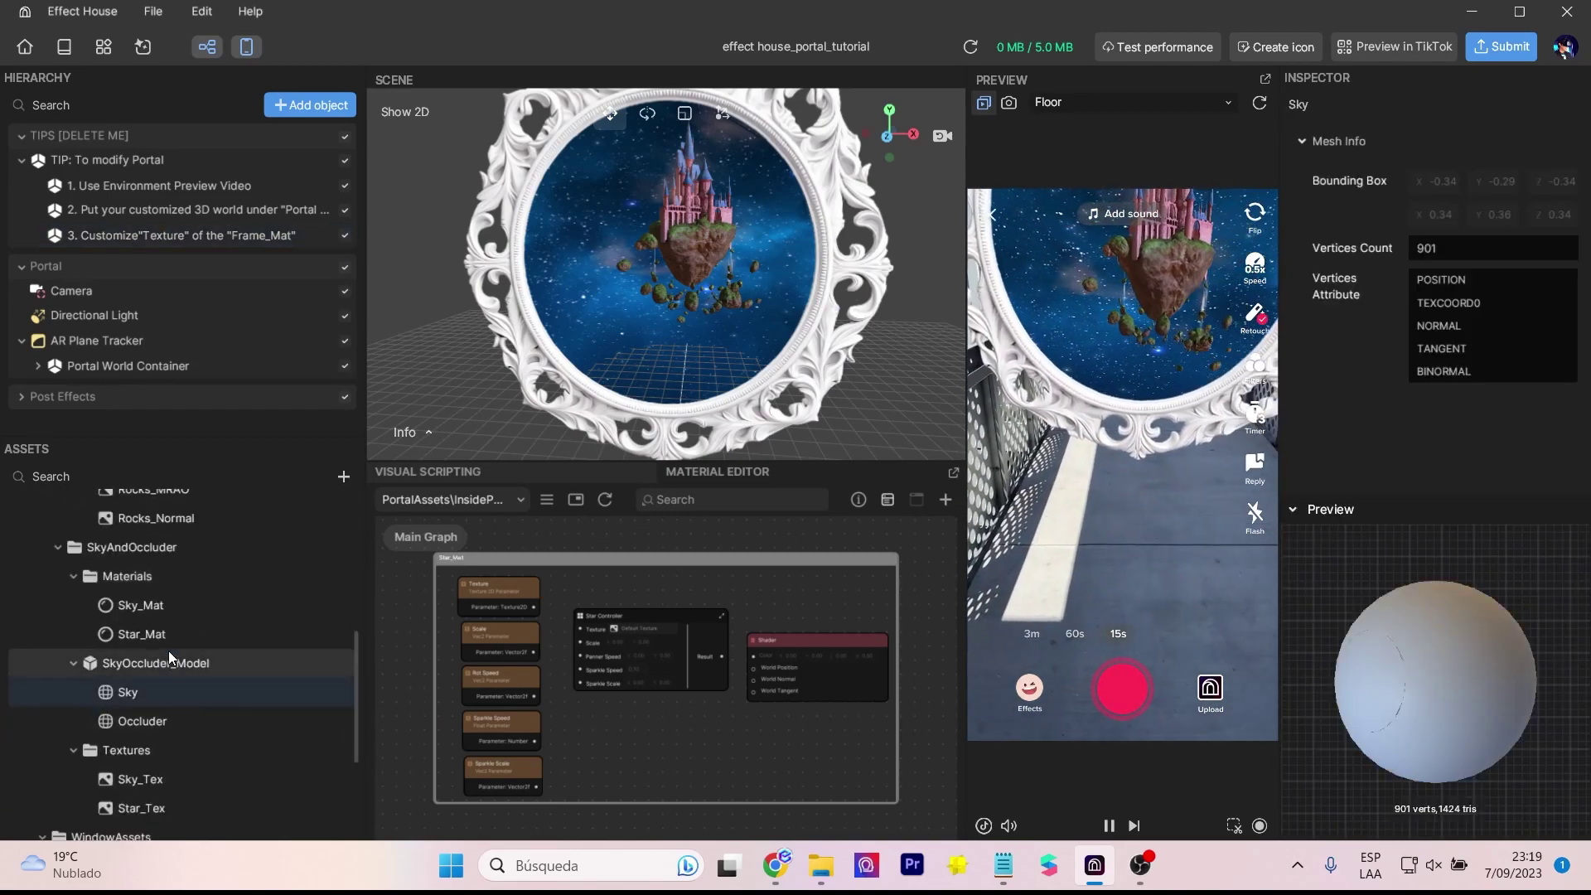
{"action": "left_click", "coordinate": [160, 608]}
{"action": "left_click", "coordinate": [160, 635]}
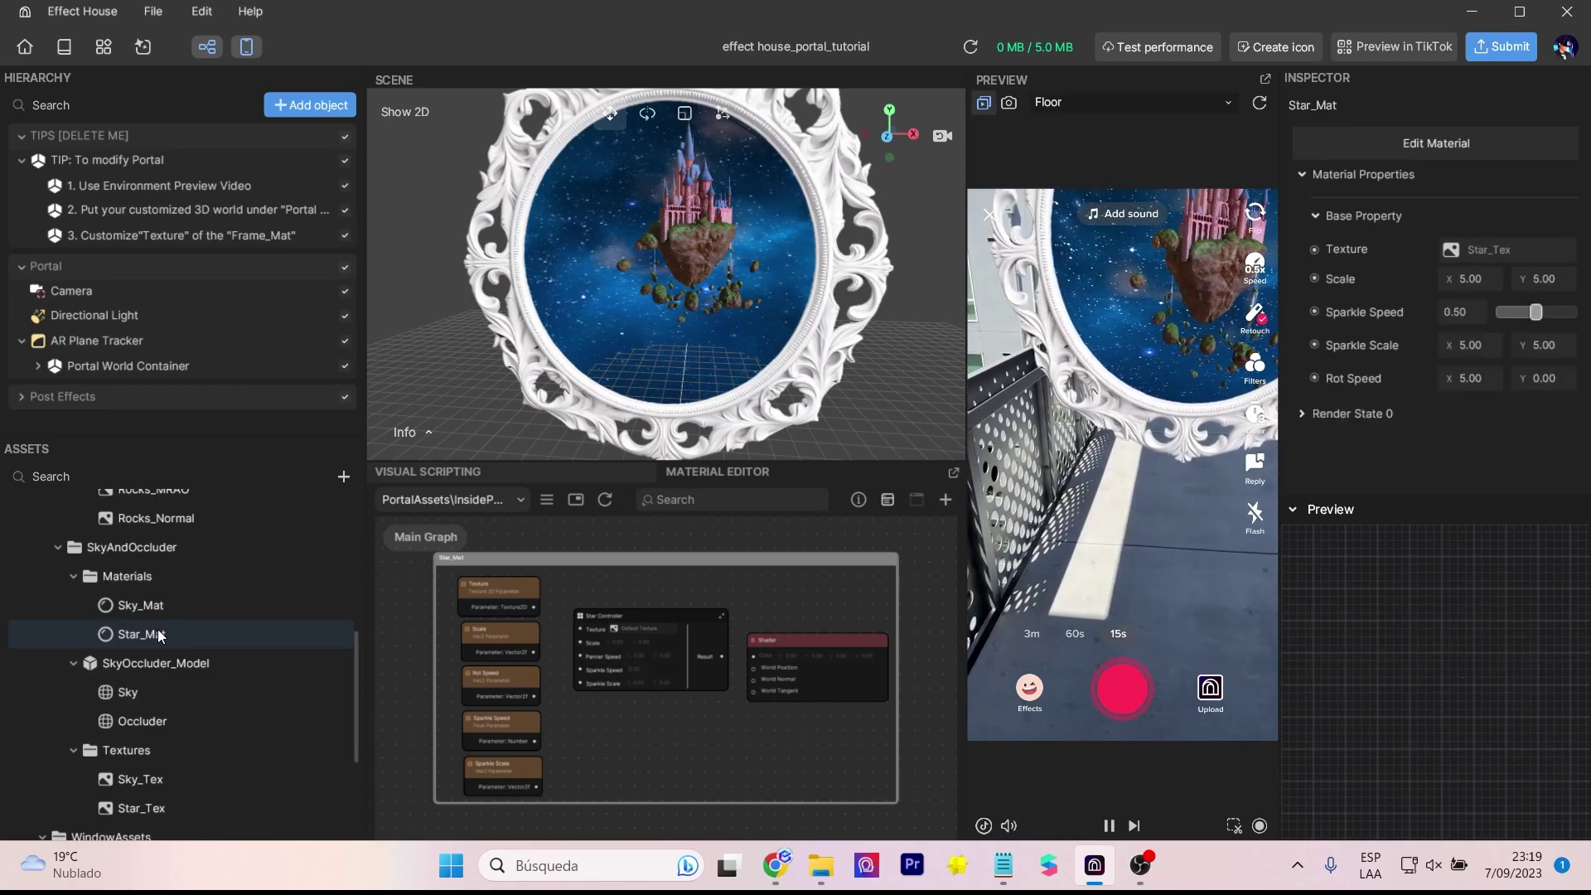
{"action": "left_click", "coordinate": [164, 720]}
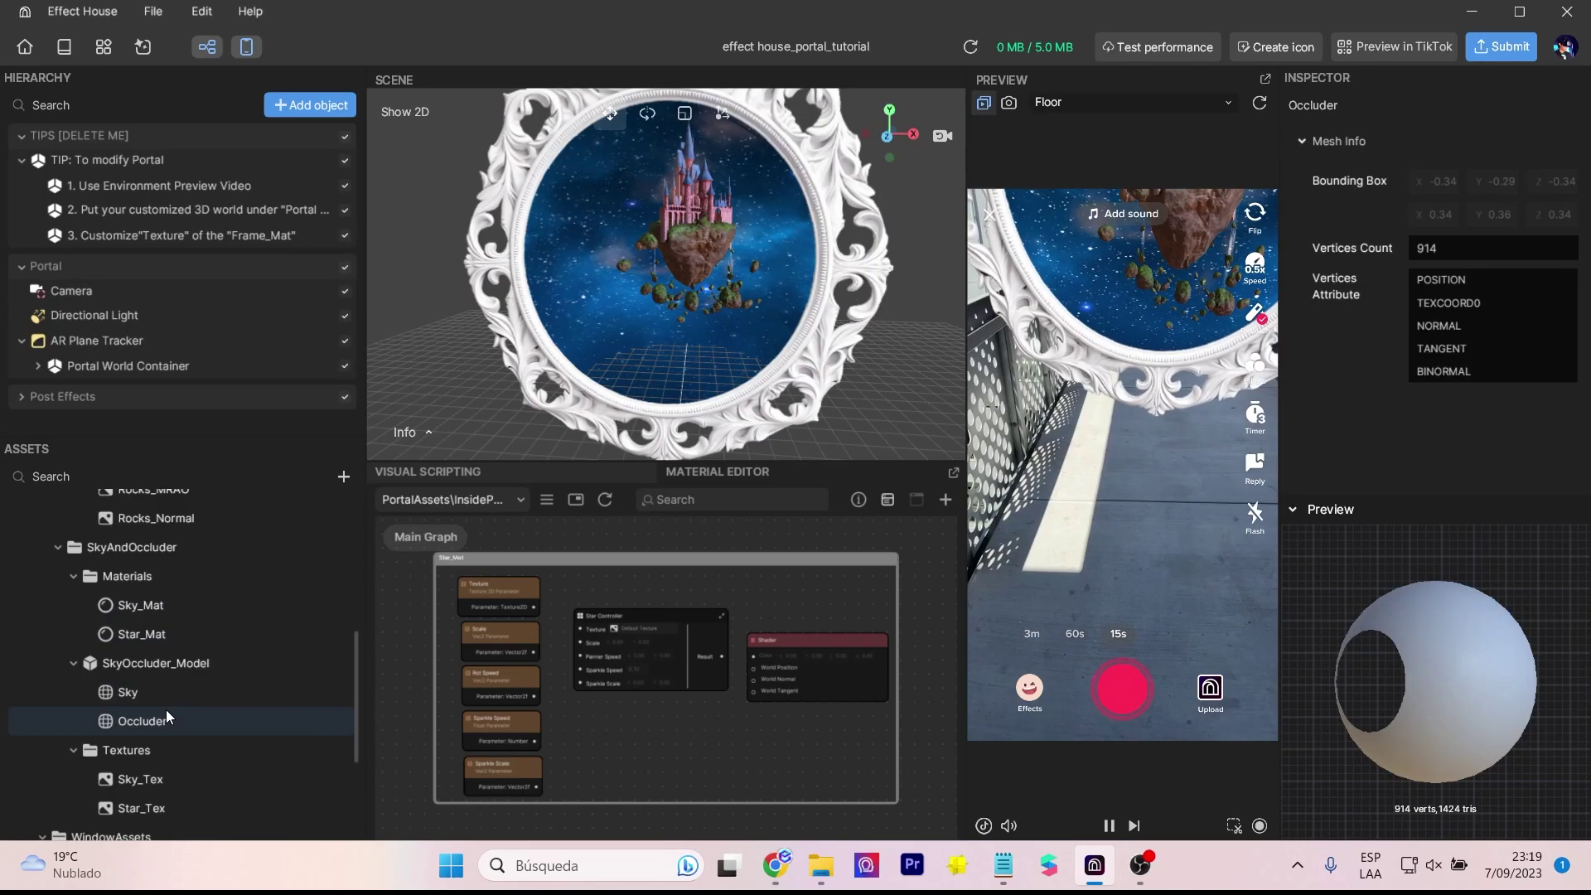
Step: Examine the sky and star textures, both circle frame textures, and the Frame_Mat and Occluder_Mat materials
{"action": "scroll", "coordinate": [165, 709], "scroll_direction": "down", "scroll_amount": 2}
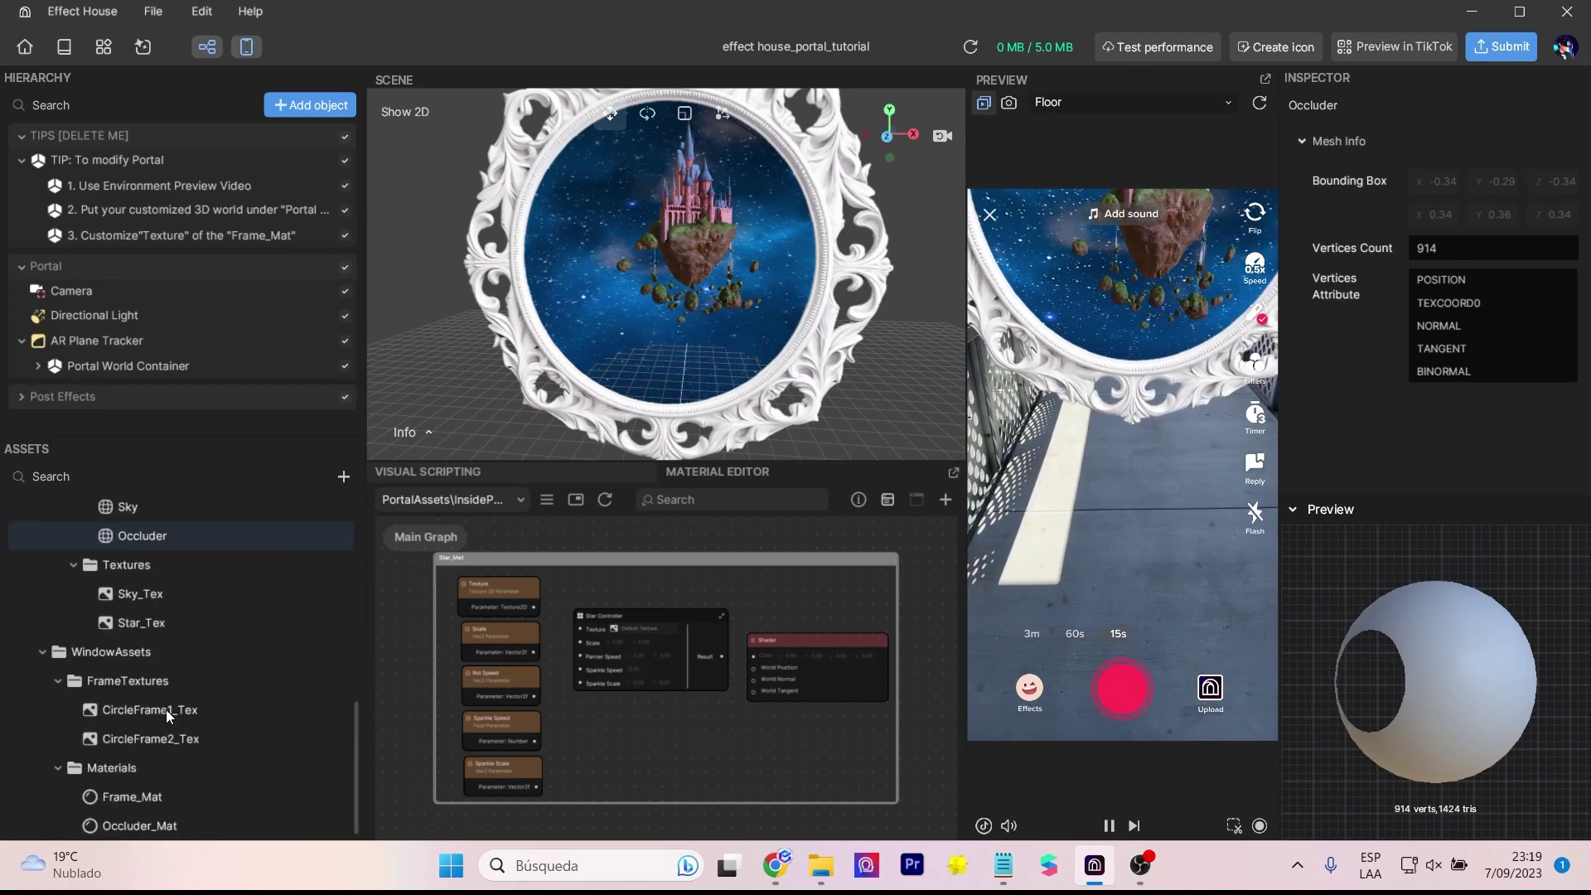
{"action": "left_click", "coordinate": [161, 587]}
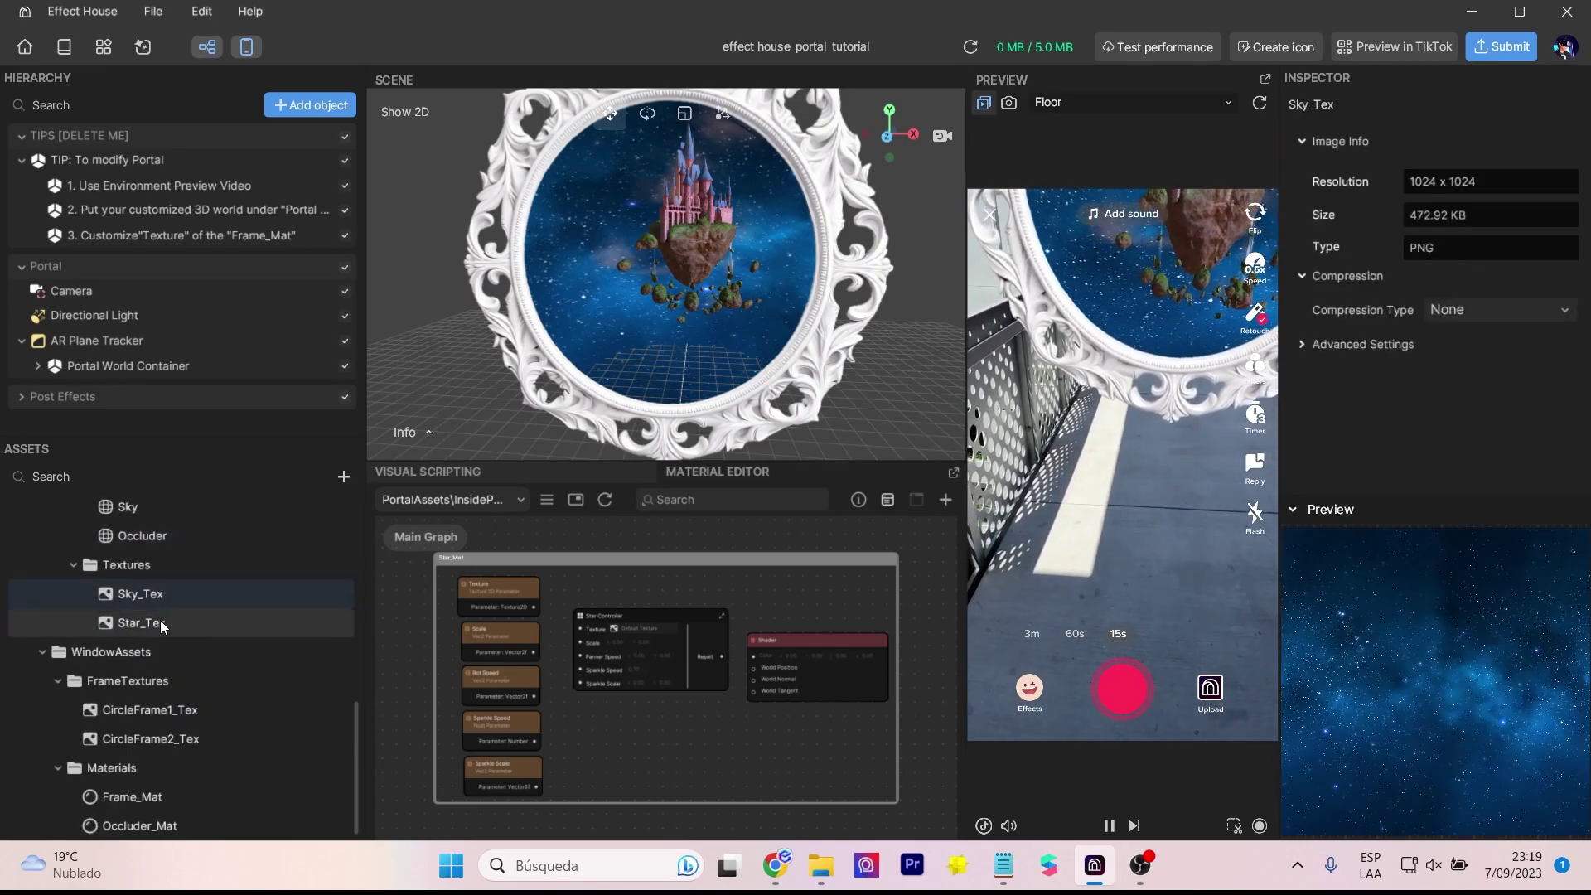
{"action": "left_click", "coordinate": [161, 620]}
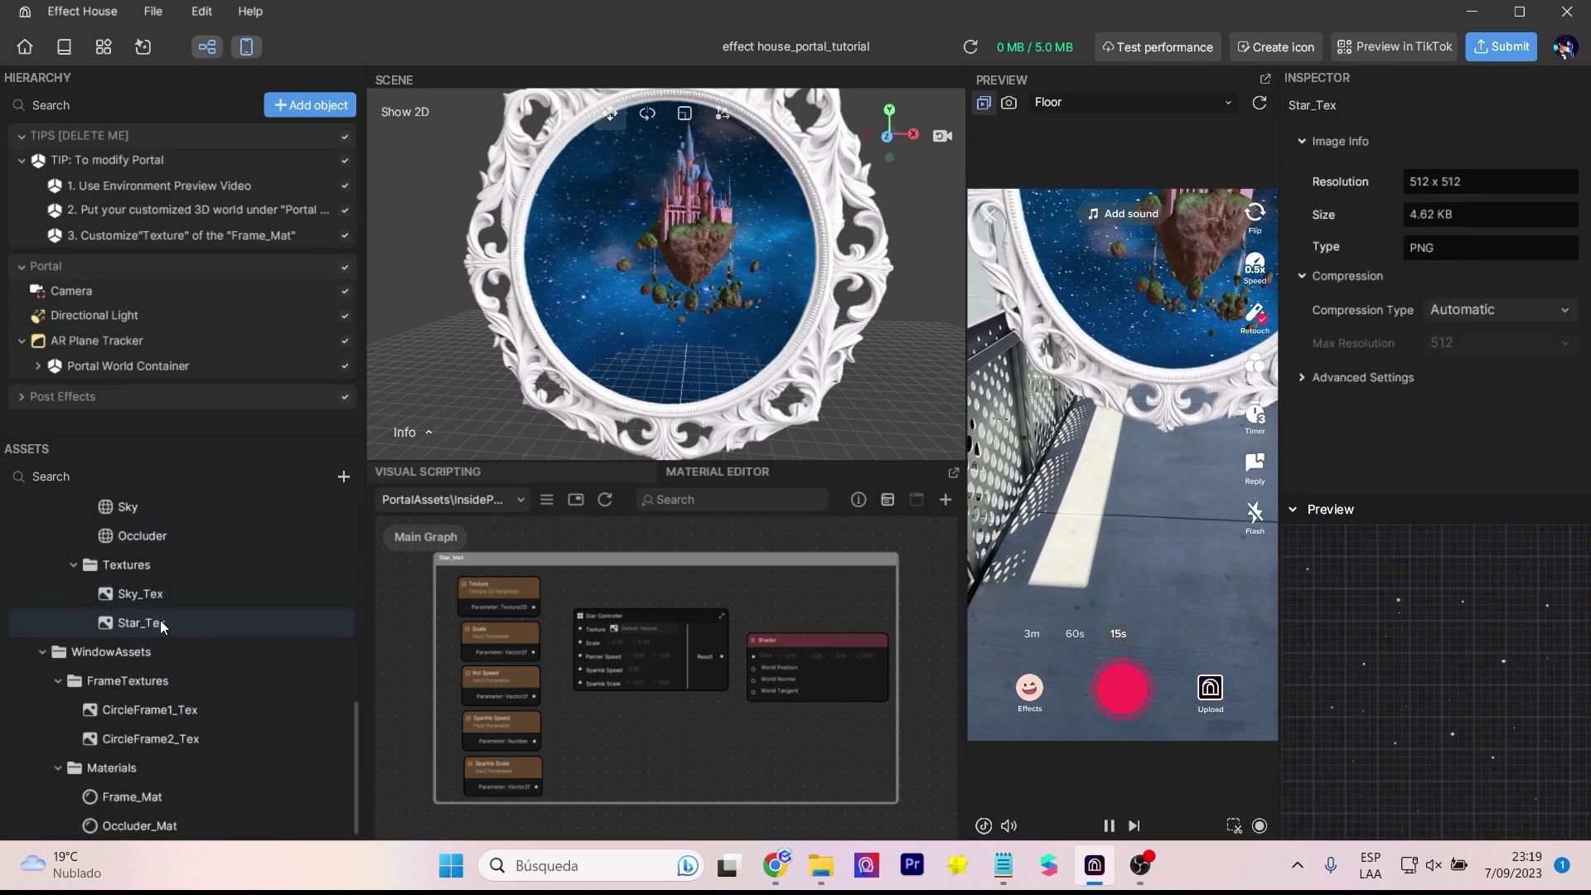
{"action": "left_click", "coordinate": [161, 717]}
{"action": "left_click", "coordinate": [171, 742]}
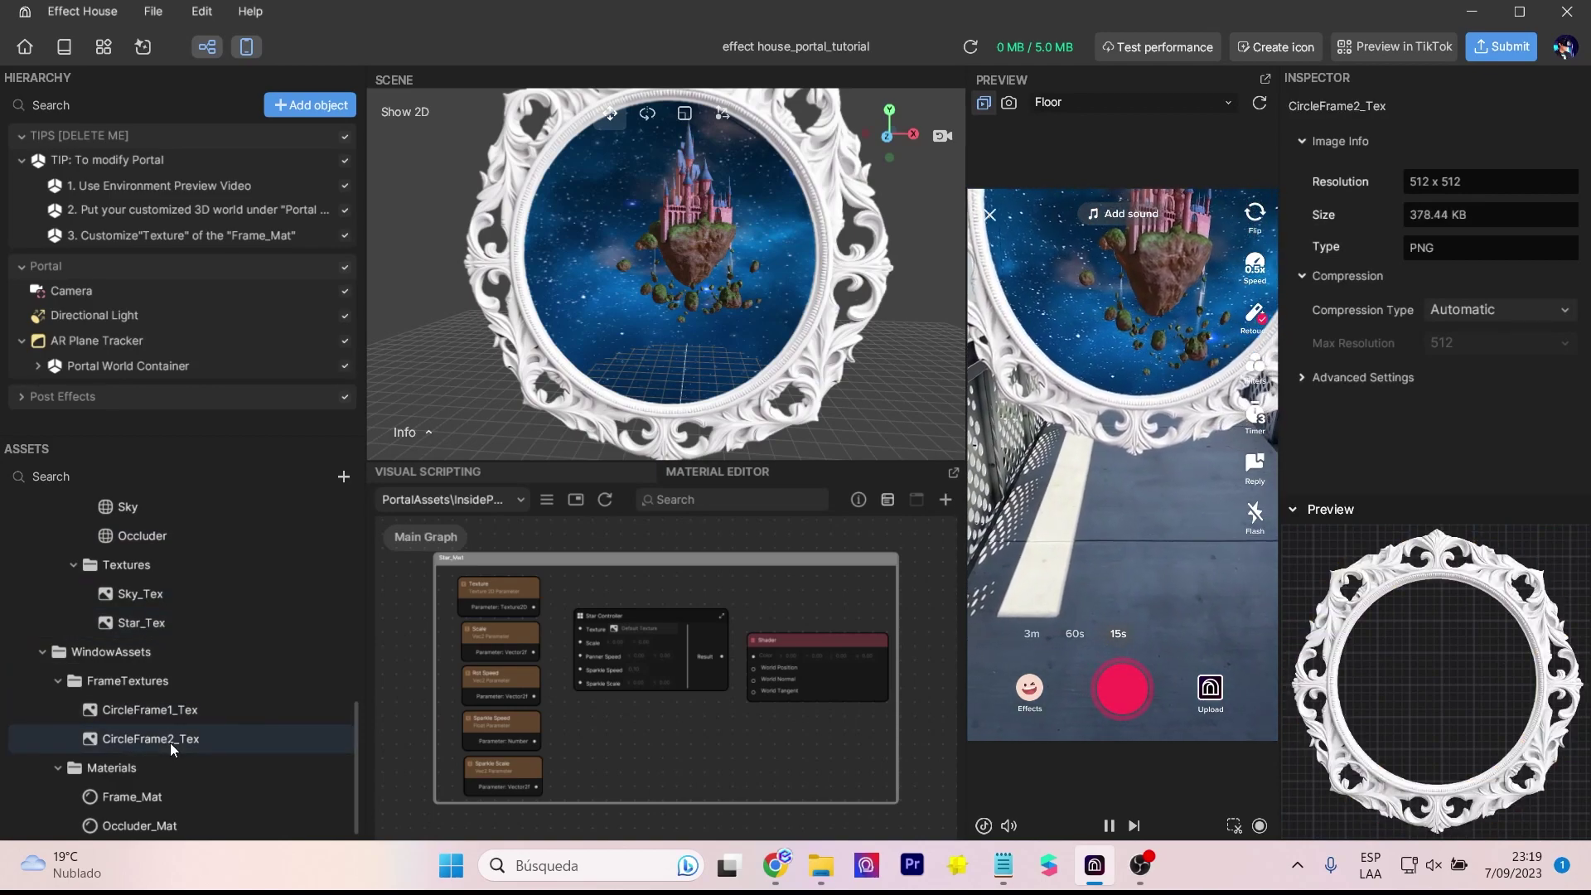
{"action": "left_click", "coordinate": [160, 805]}
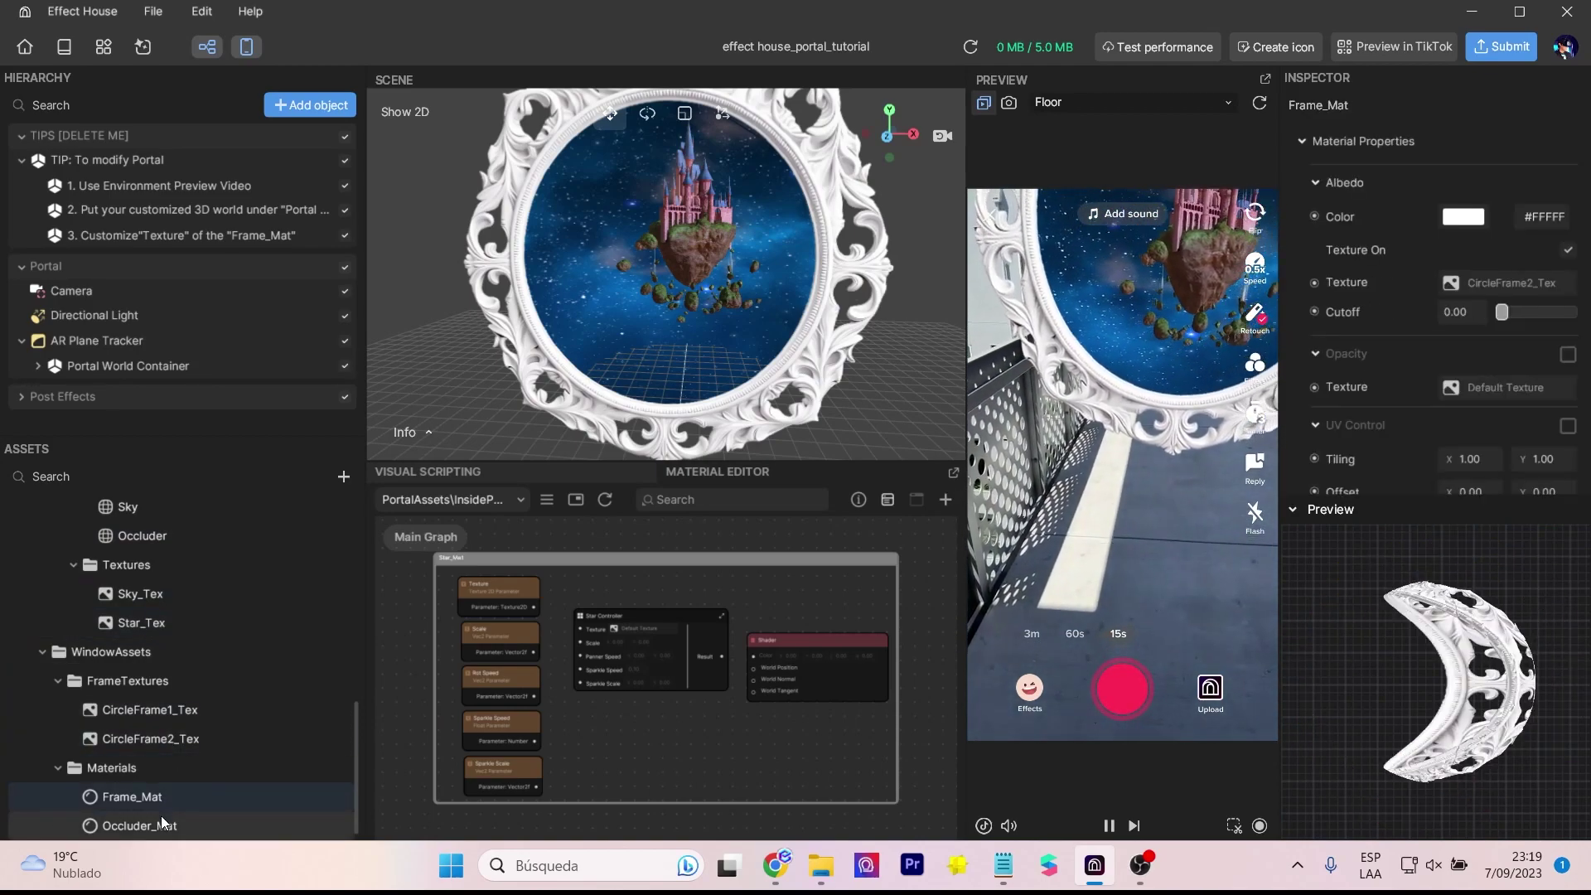
{"action": "left_click", "coordinate": [162, 822]}
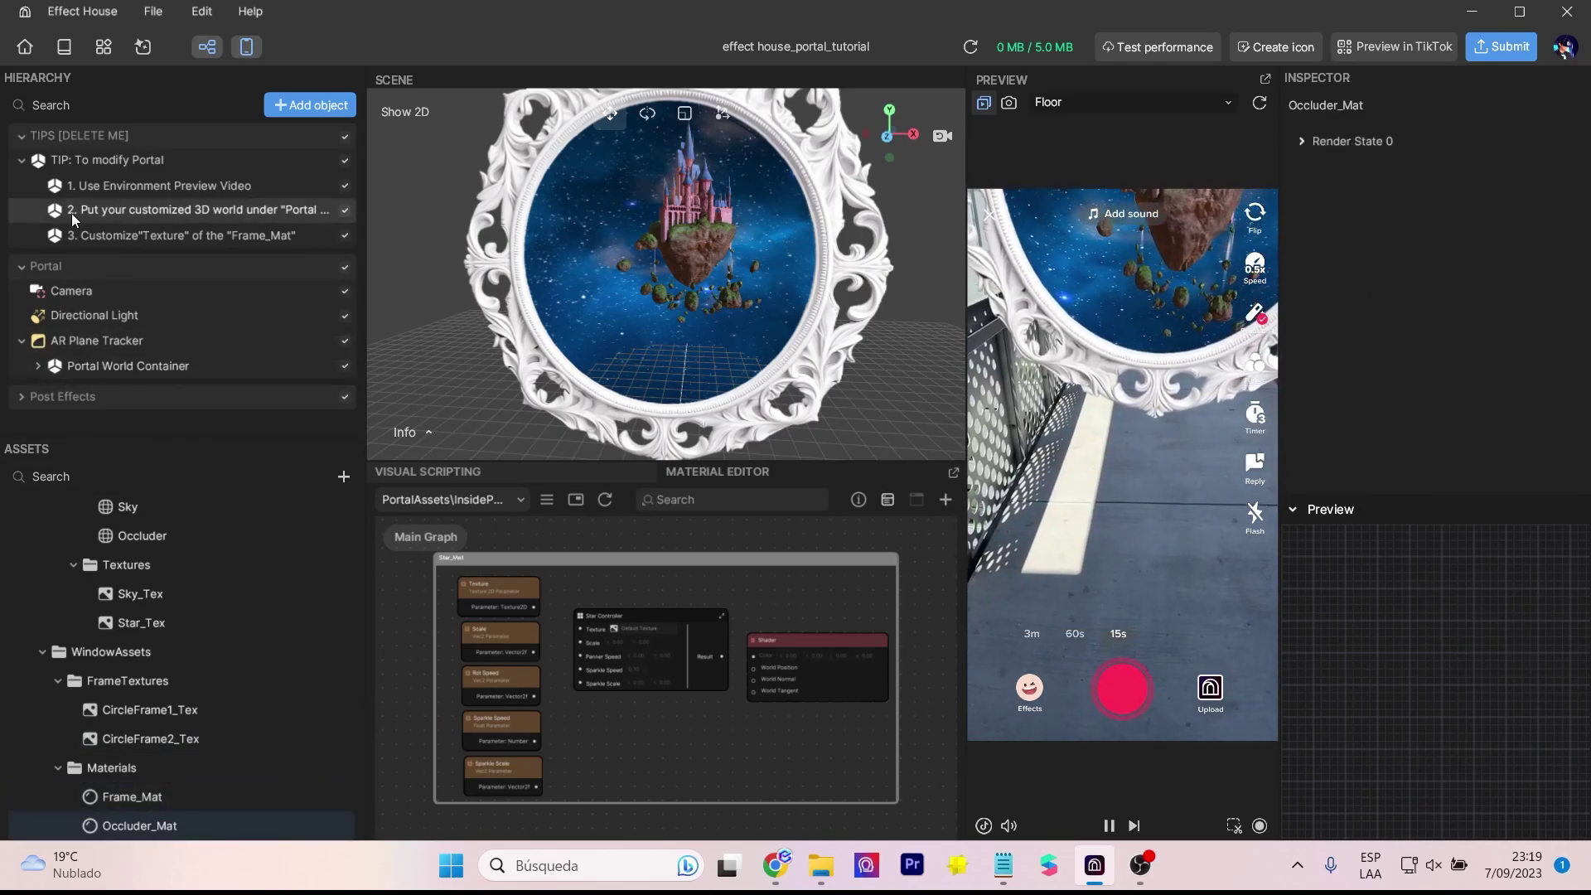
Step: Collapse the portal tips and expand Portal World Container in the hierarchy to see its child objects
{"action": "left_click", "coordinate": [21, 162]}
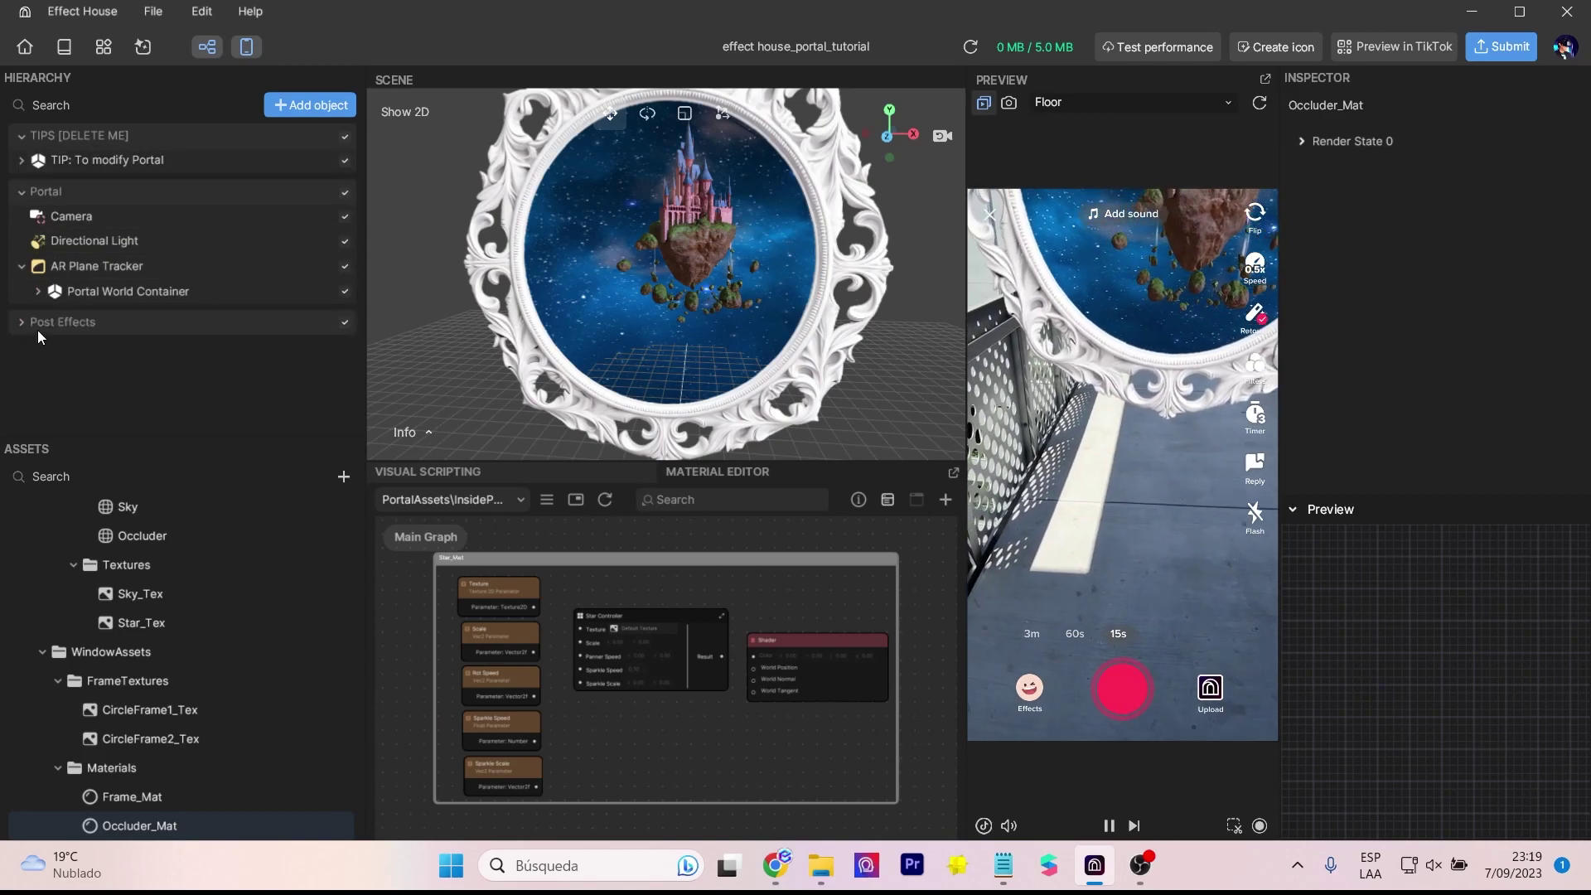
{"action": "left_click", "coordinate": [38, 292]}
{"action": "scroll", "coordinate": [225, 343], "scroll_direction": "down", "scroll_amount": 3}
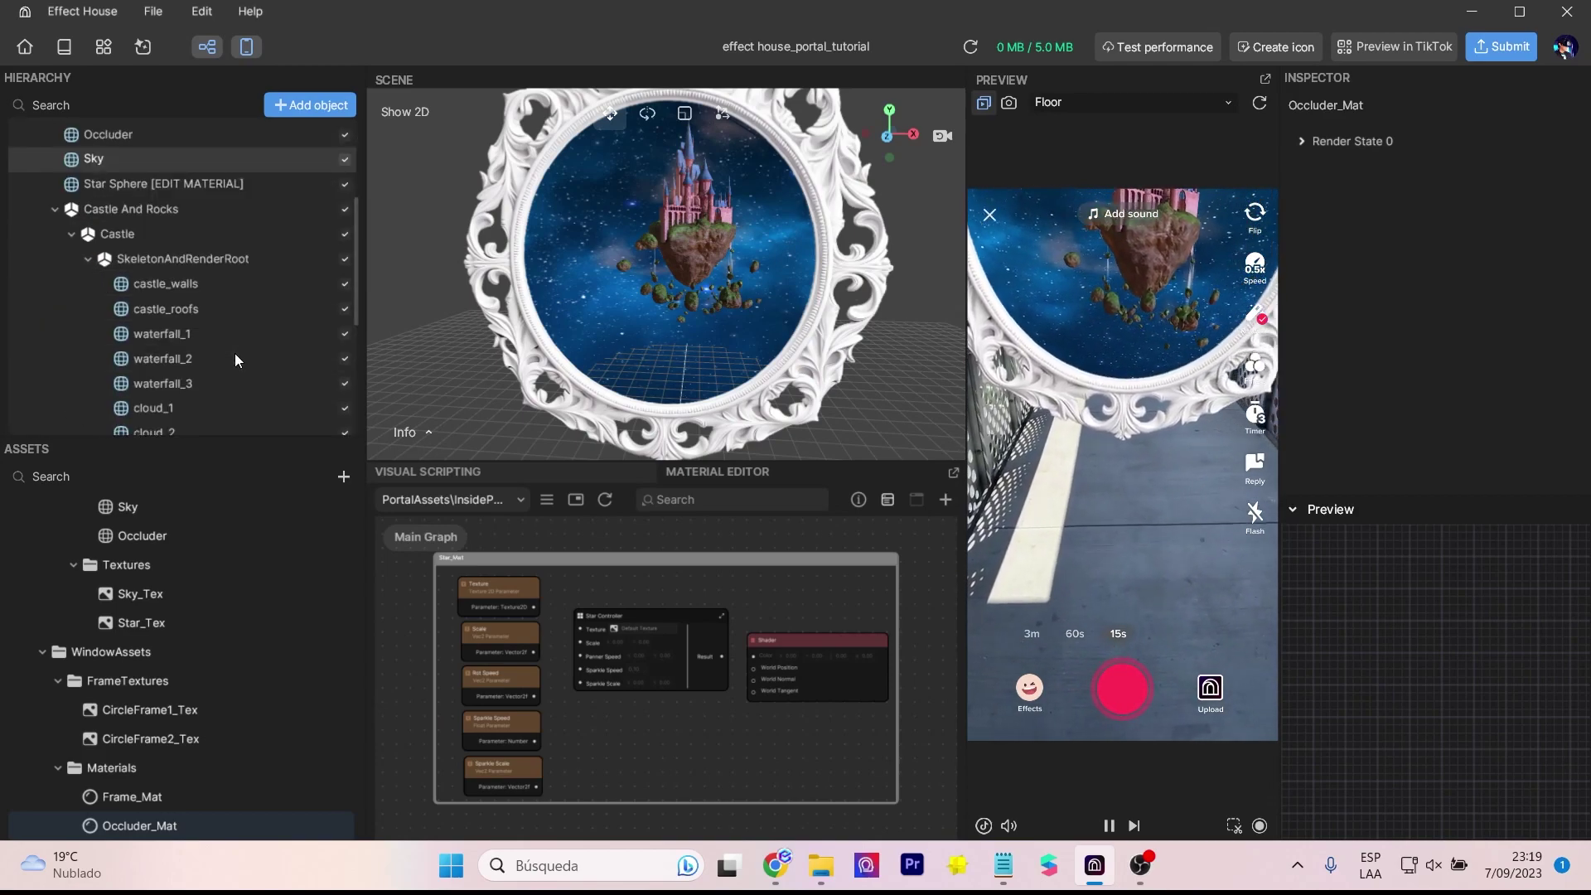
{"action": "scroll", "coordinate": [232, 346], "scroll_direction": "up", "scroll_amount": 3}
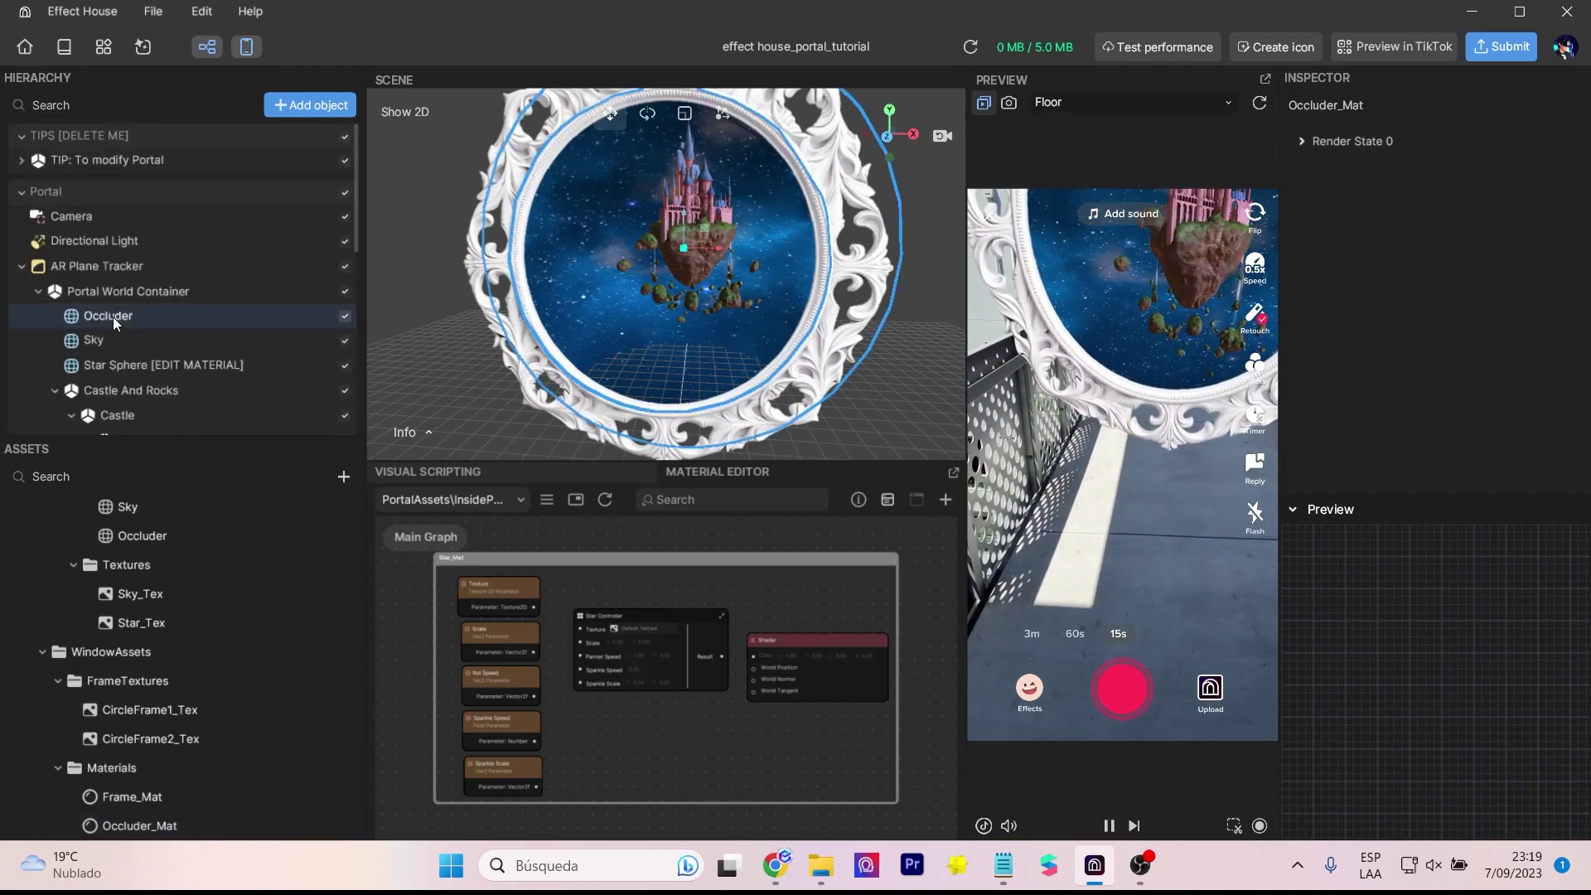
Step: Inspect the Occluder around the portal from the side, hiding it and showing it again to compare the scene
{"action": "left_click", "coordinate": [112, 317]}
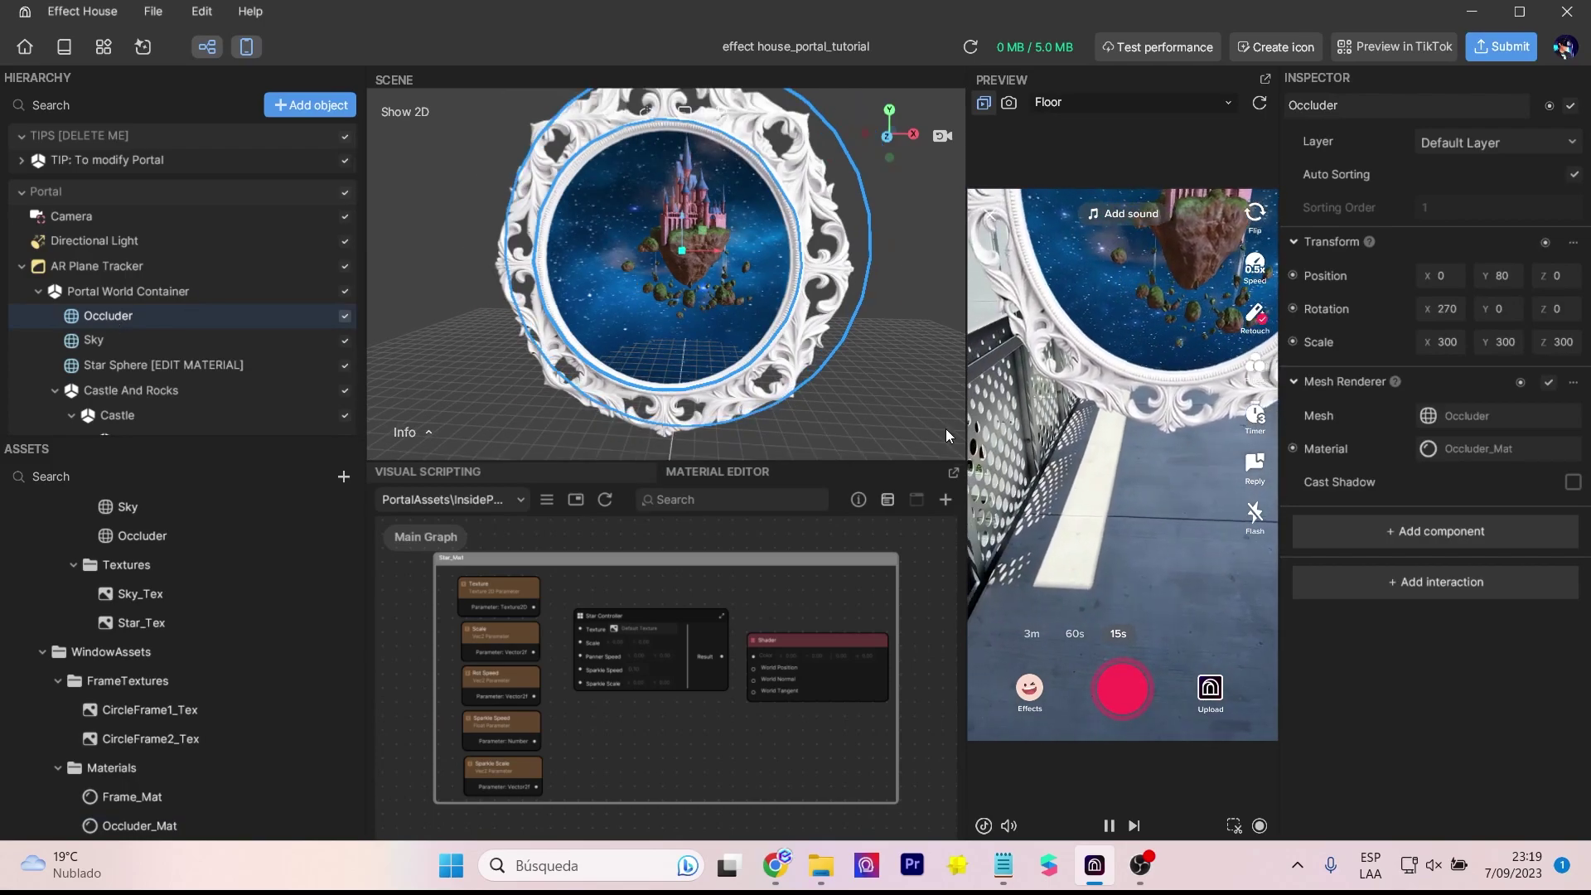
{"action": "left_click_drag", "start_coordinate": [825, 465], "coordinate": [822, 496]}
{"action": "right_click_drag", "start_coordinate": [847, 444], "coordinate": [446, 340]}
{"action": "right_click_drag", "start_coordinate": [635, 356], "coordinate": [367, 320]}
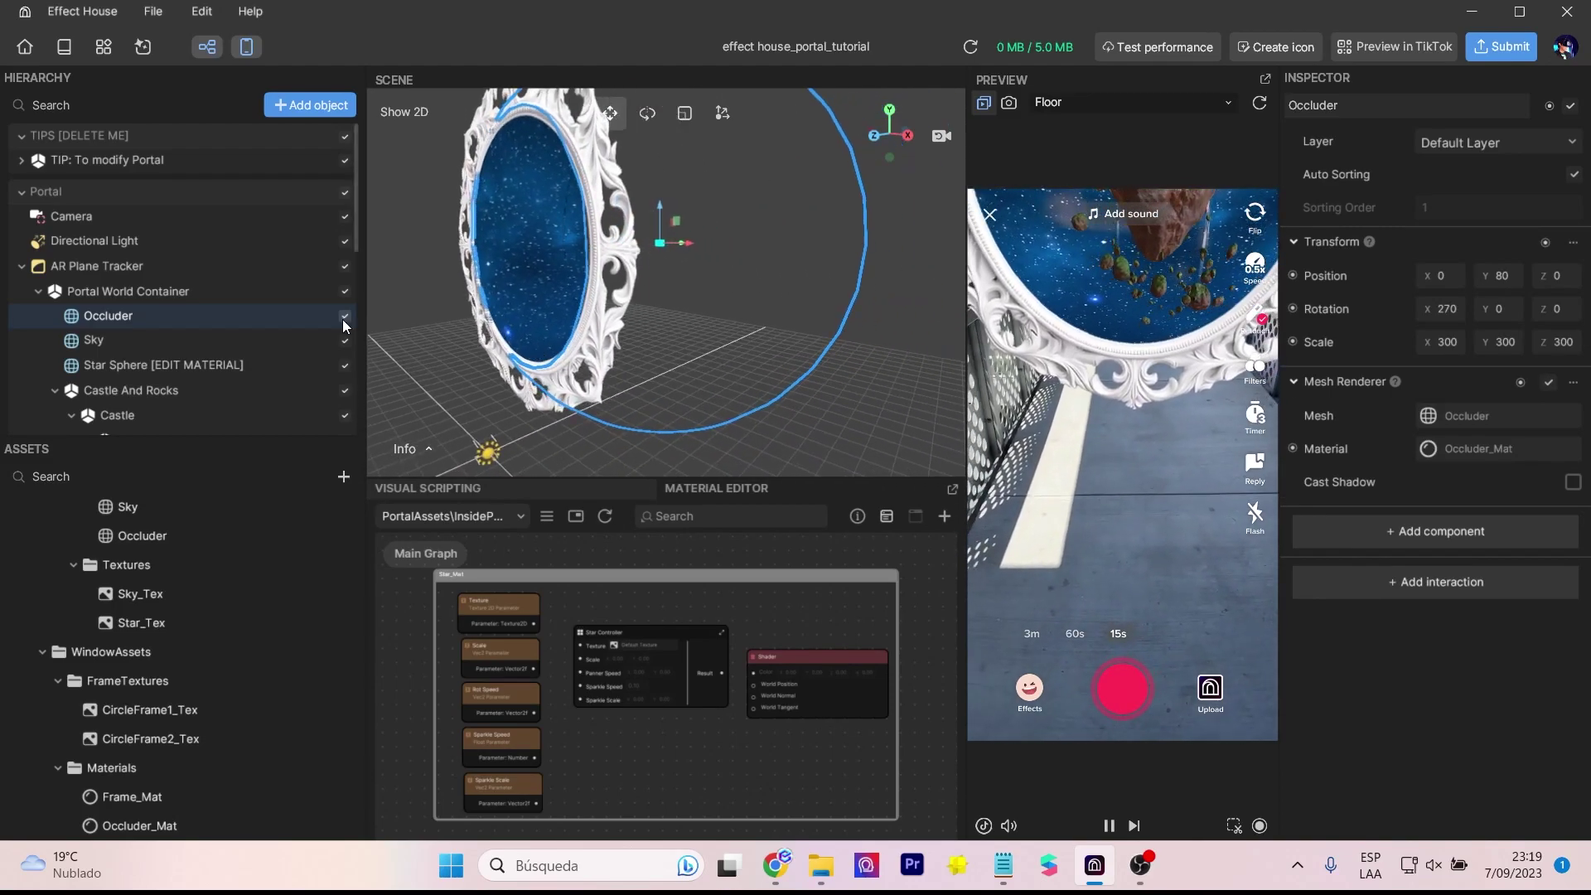
{"action": "left_click", "coordinate": [343, 318]}
{"action": "right_click_drag", "start_coordinate": [645, 253], "coordinate": [468, 297]}
{"action": "left_click", "coordinate": [344, 316]}
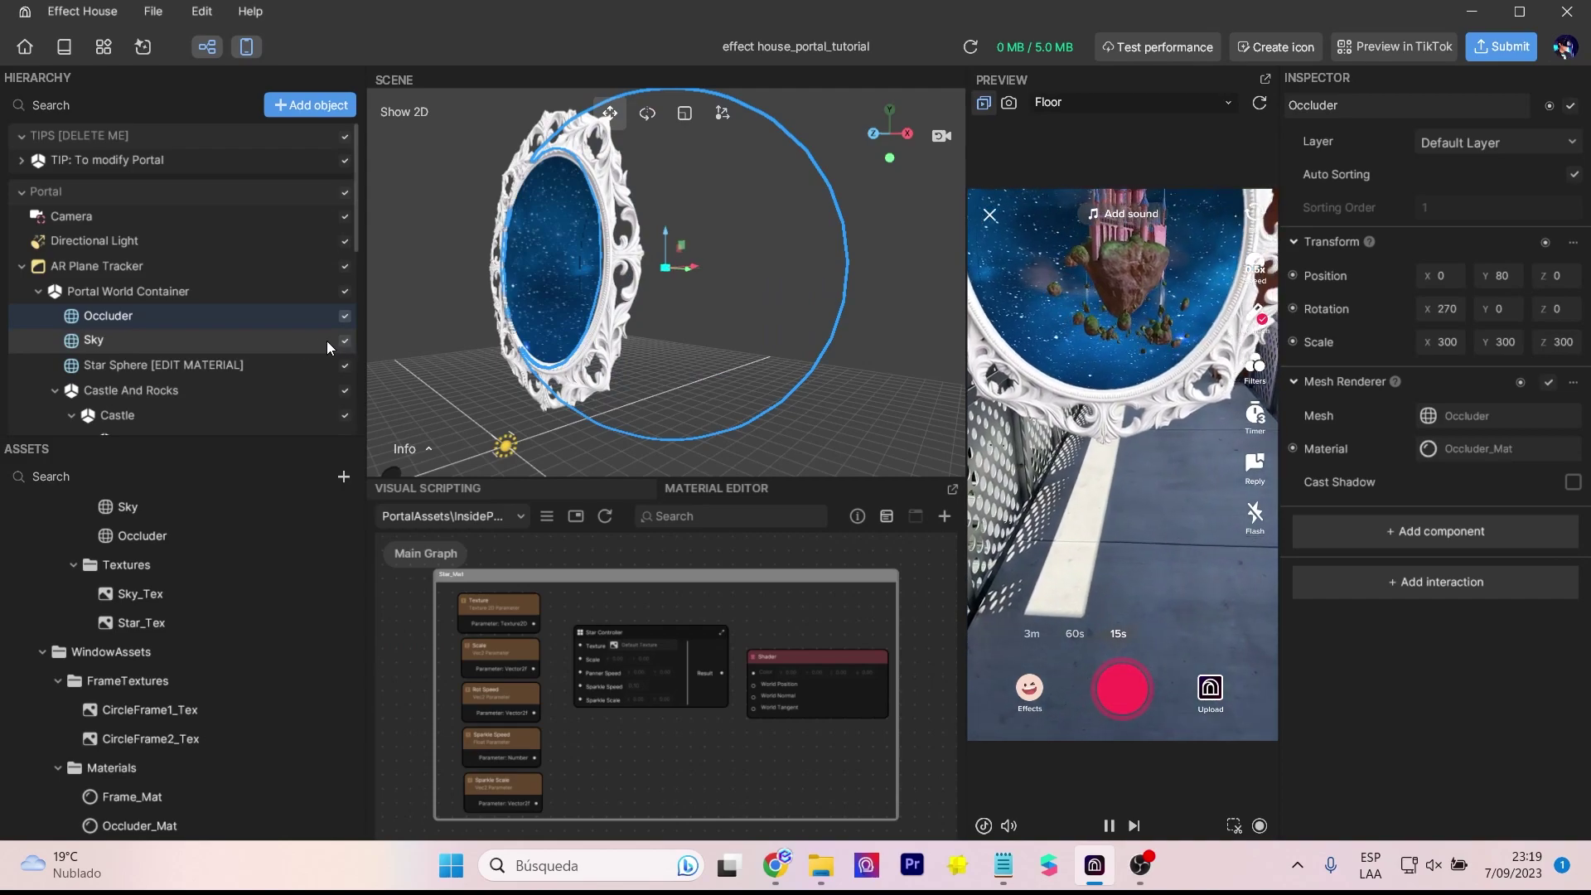
Step: Select the Sky object under Portal World Container and inspect it in the scene from different angles
{"action": "left_click", "coordinate": [327, 340]}
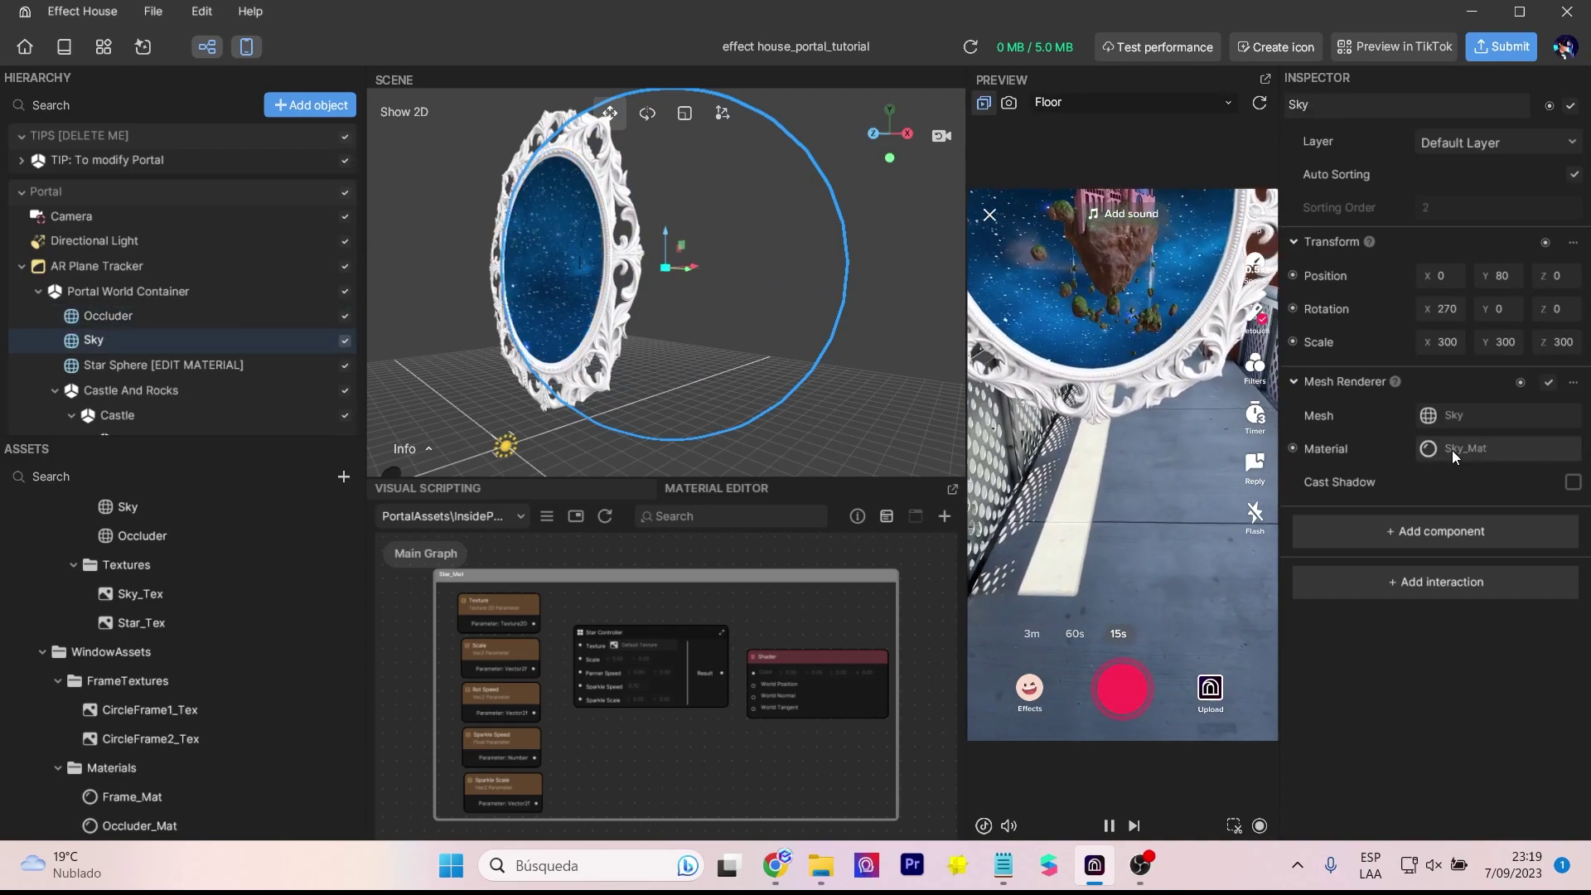
{"action": "right_click_drag", "start_coordinate": [747, 324], "coordinate": [450, 342]}
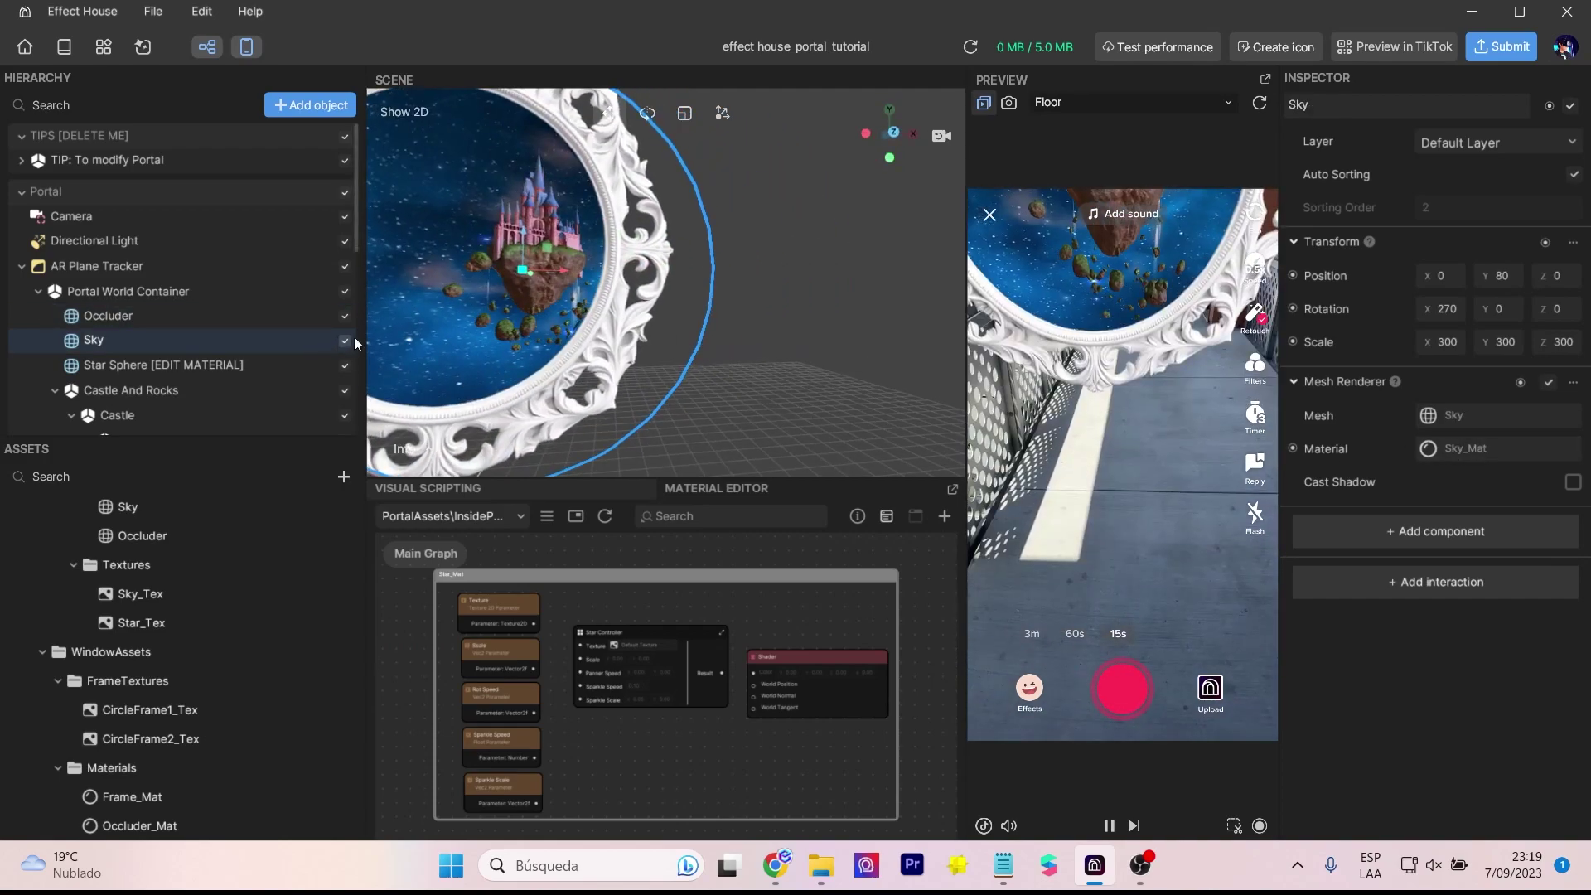
{"action": "right_click_drag", "start_coordinate": [550, 309], "coordinate": [734, 336]}
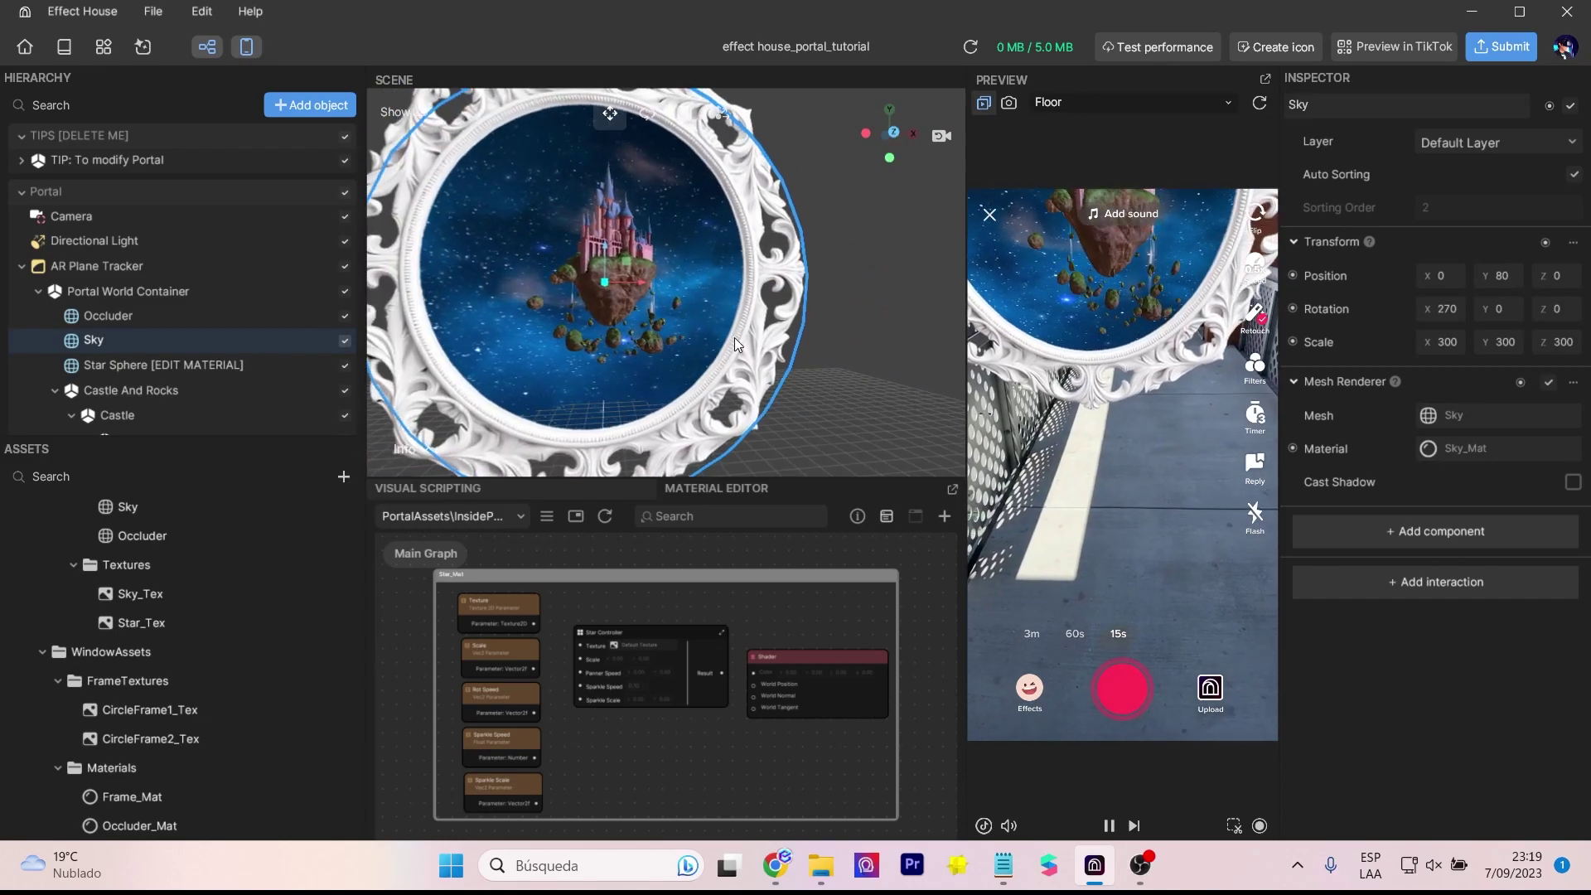
Step: Hide the Sky and Star Sphere objects to compare the portal scene, and show the Sky again
{"action": "left_click", "coordinate": [344, 341]}
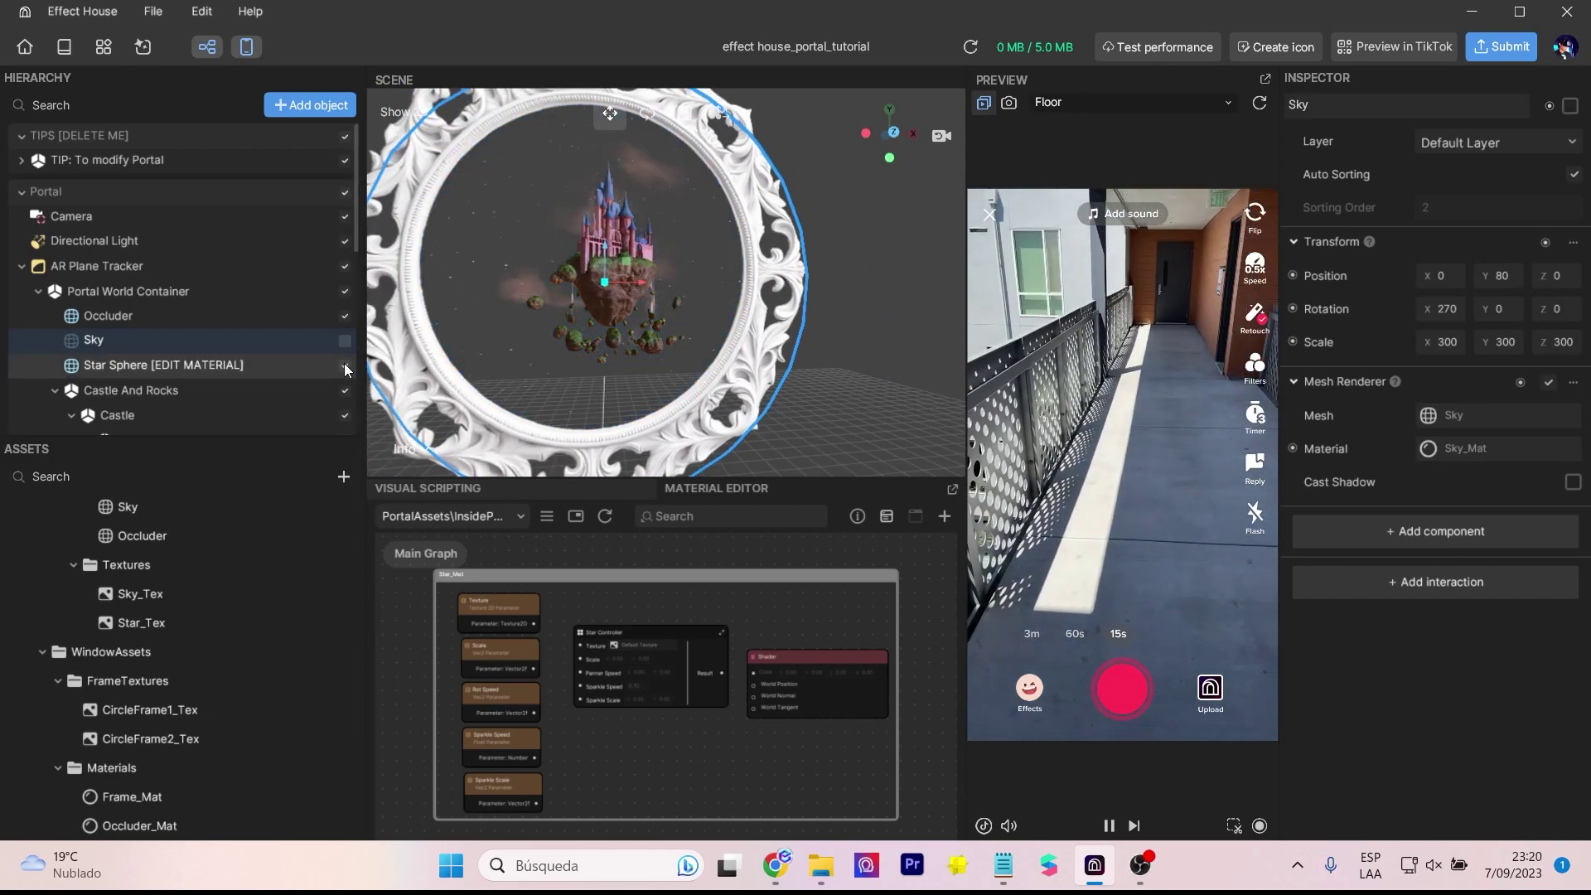
{"action": "left_click", "coordinate": [345, 365]}
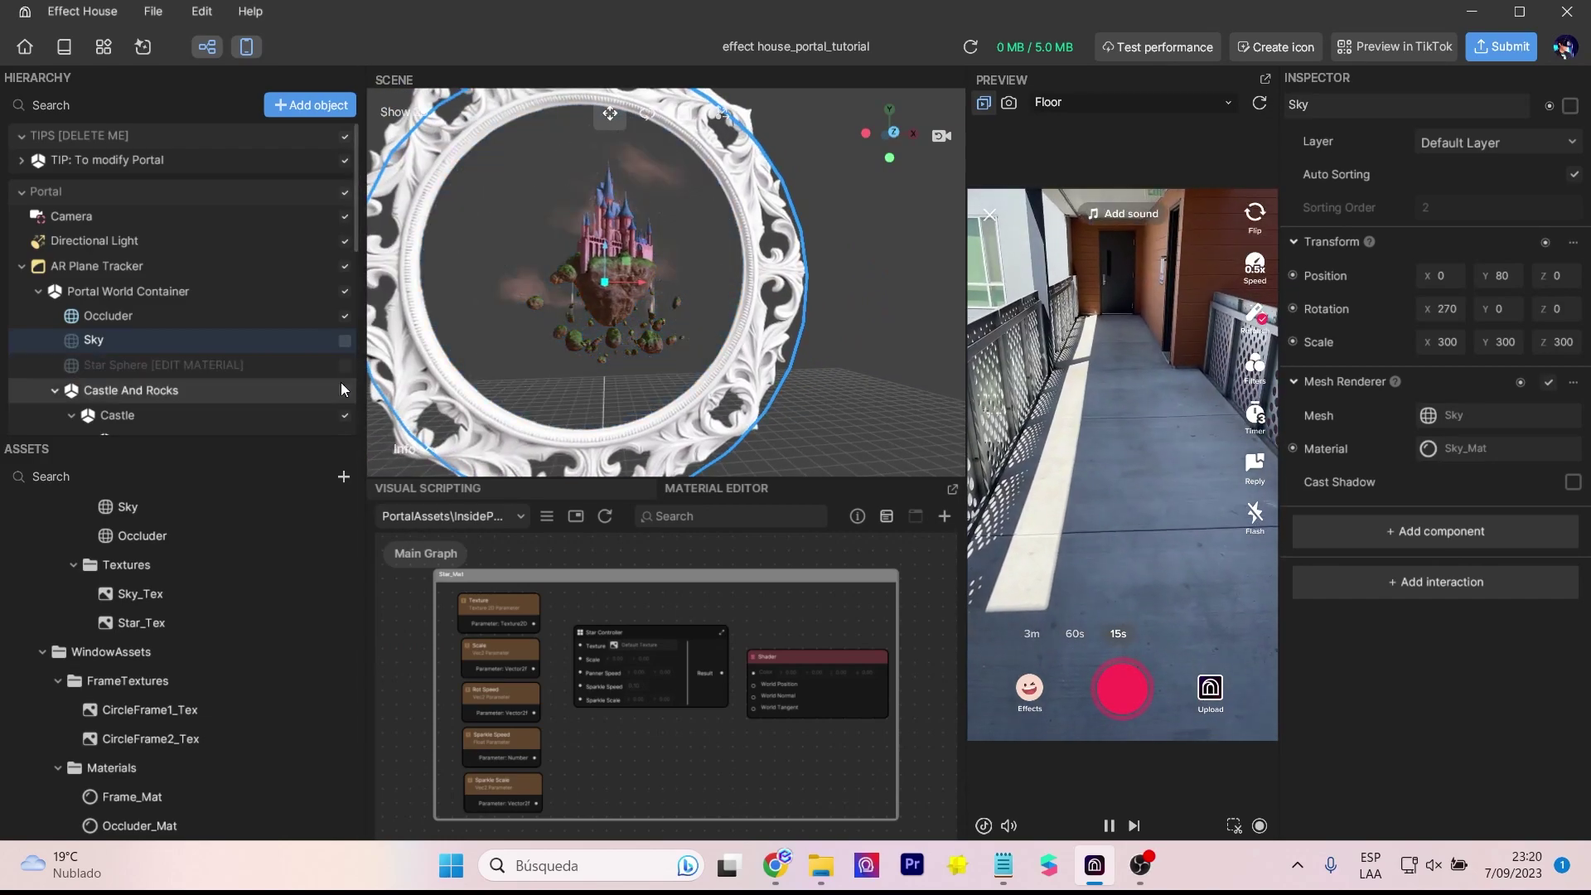
{"action": "left_click", "coordinate": [345, 340]}
{"action": "scroll", "coordinate": [290, 338], "scroll_direction": "down", "scroll_amount": 3}
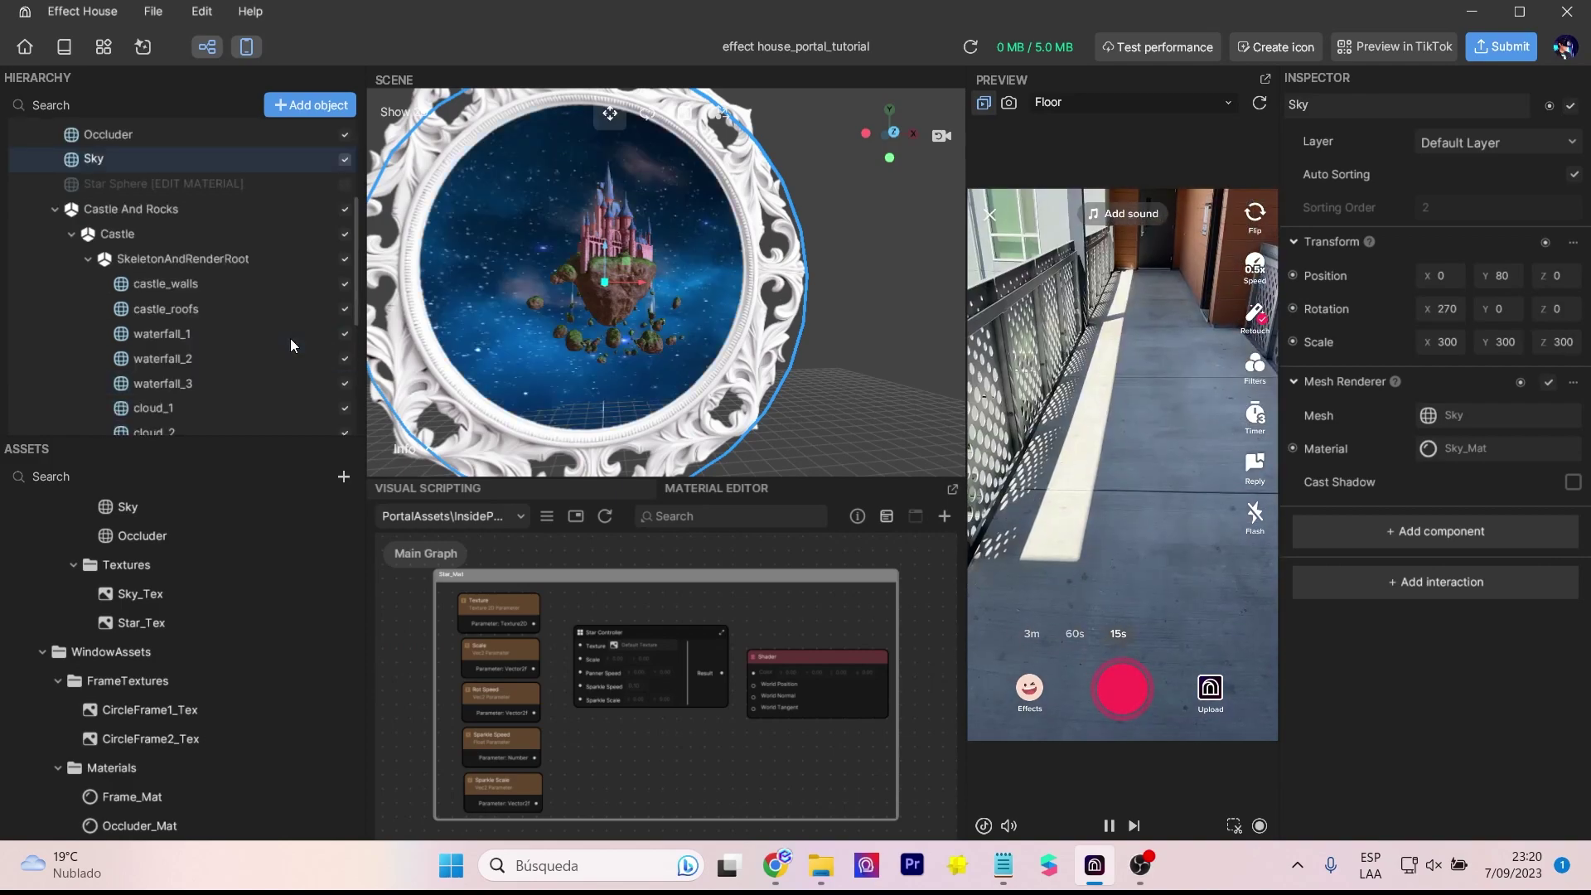
Step: Hide Castle And Rocks, and compare the portal with the Window Frame and Star Sphere hidden and shown
{"action": "left_click", "coordinate": [344, 211]}
{"action": "scroll", "coordinate": [309, 245], "scroll_direction": "down", "scroll_amount": 4}
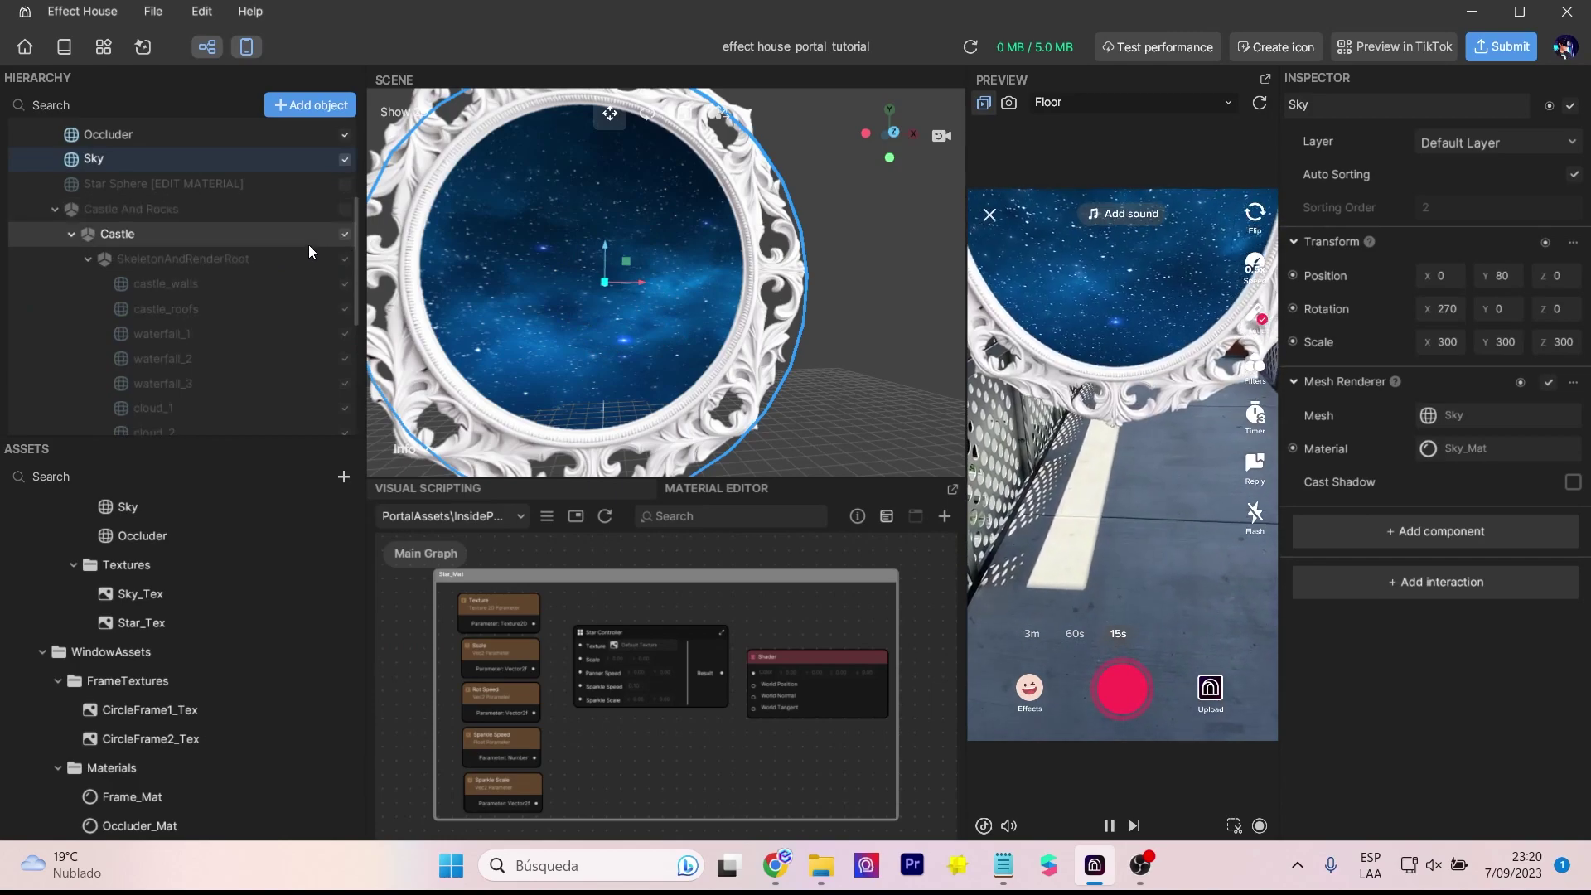
{"action": "left_click", "coordinate": [345, 397]}
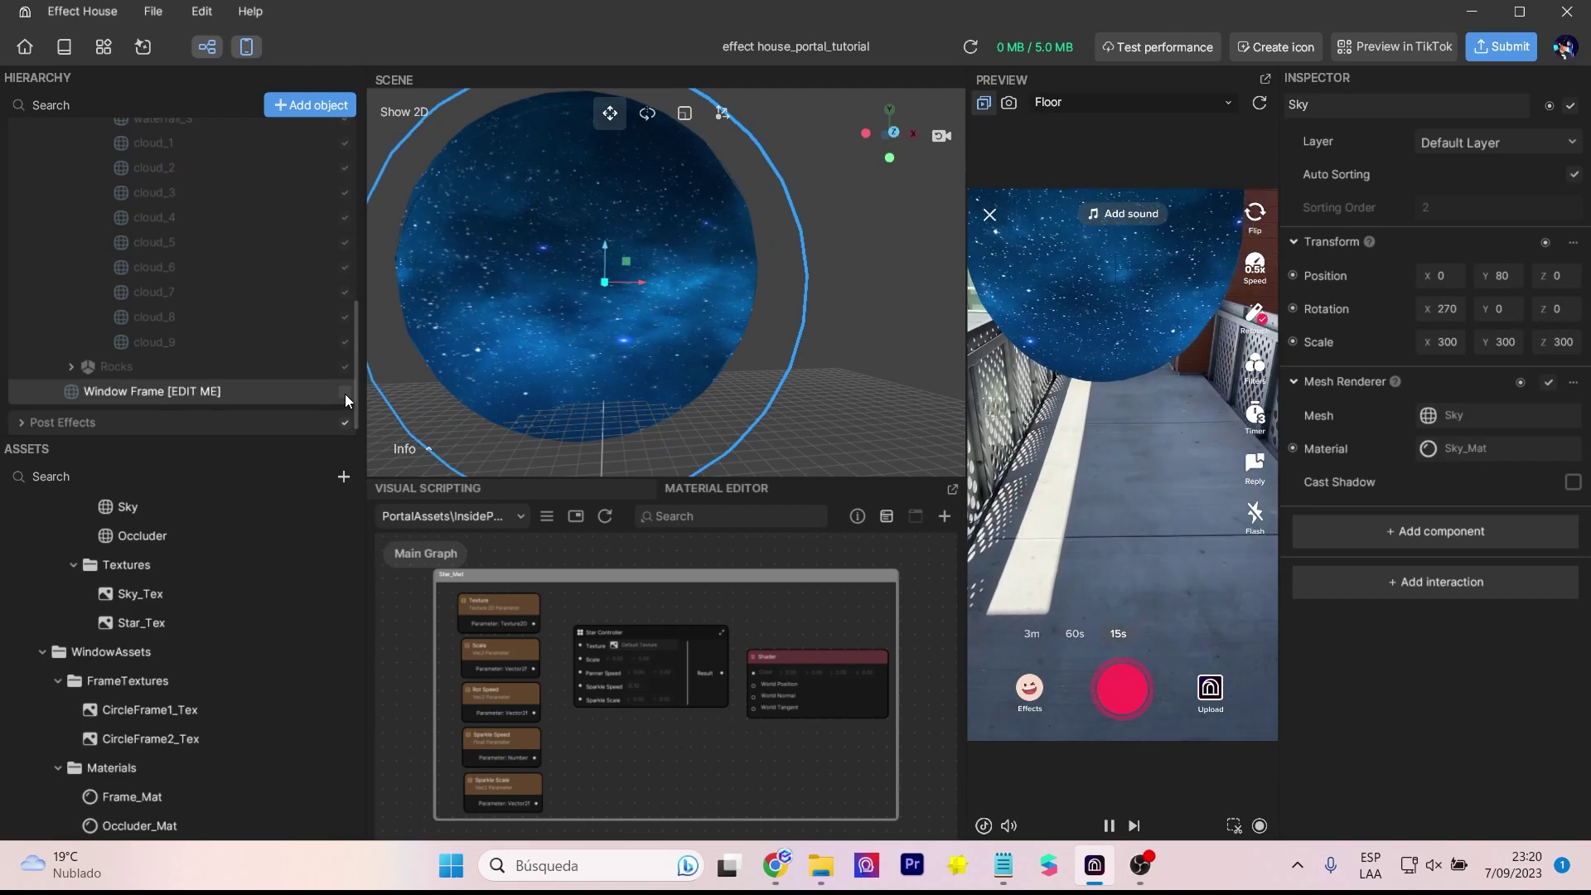
{"action": "left_click", "coordinate": [345, 394]}
{"action": "scroll", "coordinate": [316, 348], "scroll_direction": "up", "scroll_amount": 5}
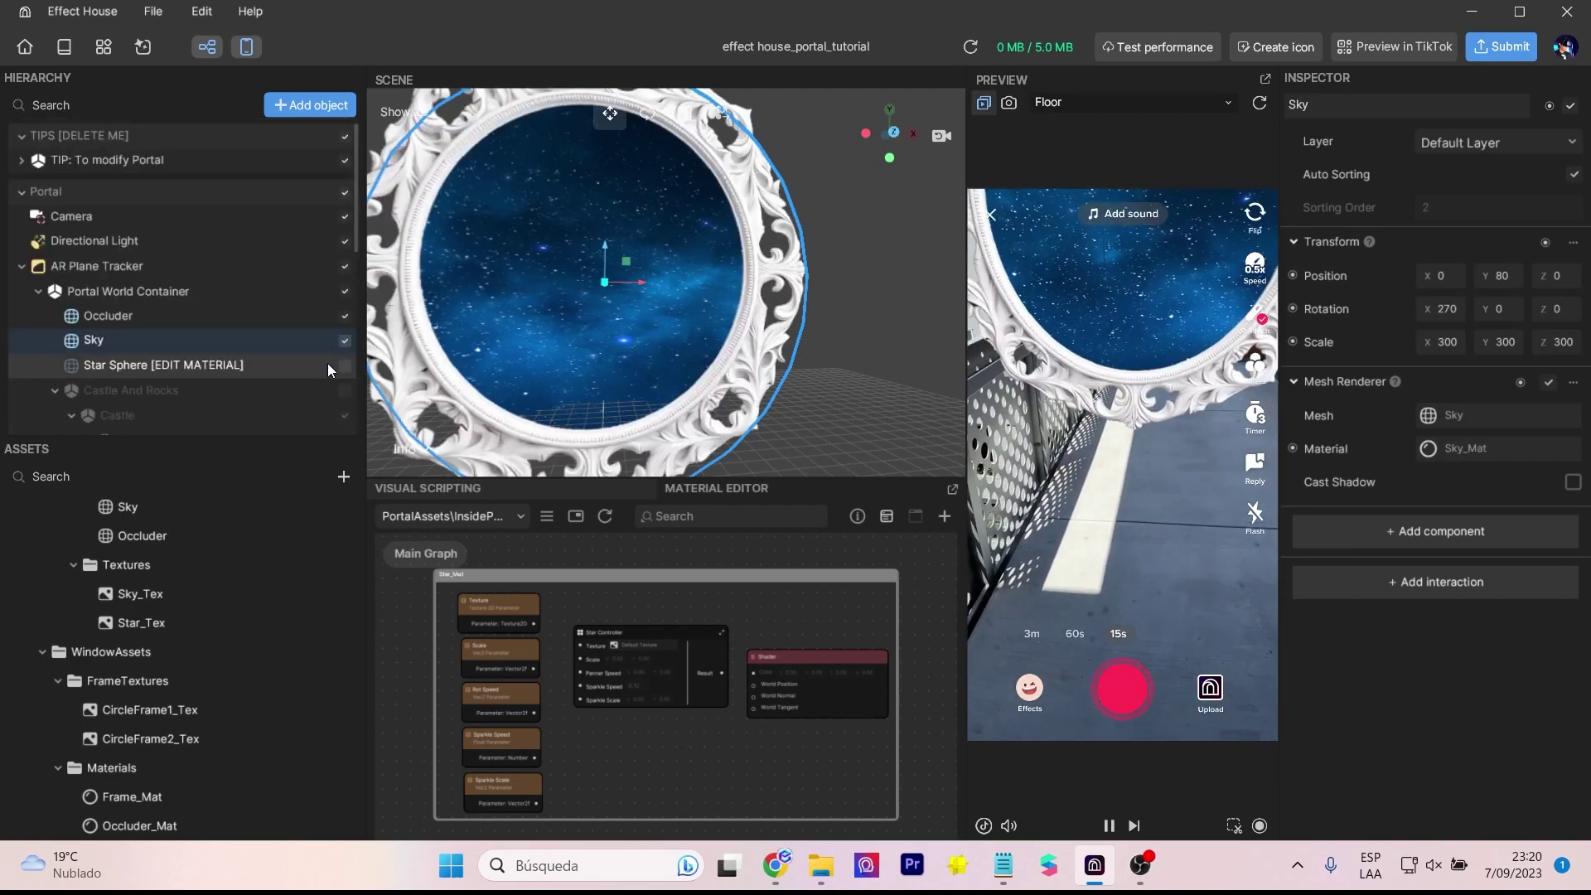
{"action": "left_click", "coordinate": [343, 389]}
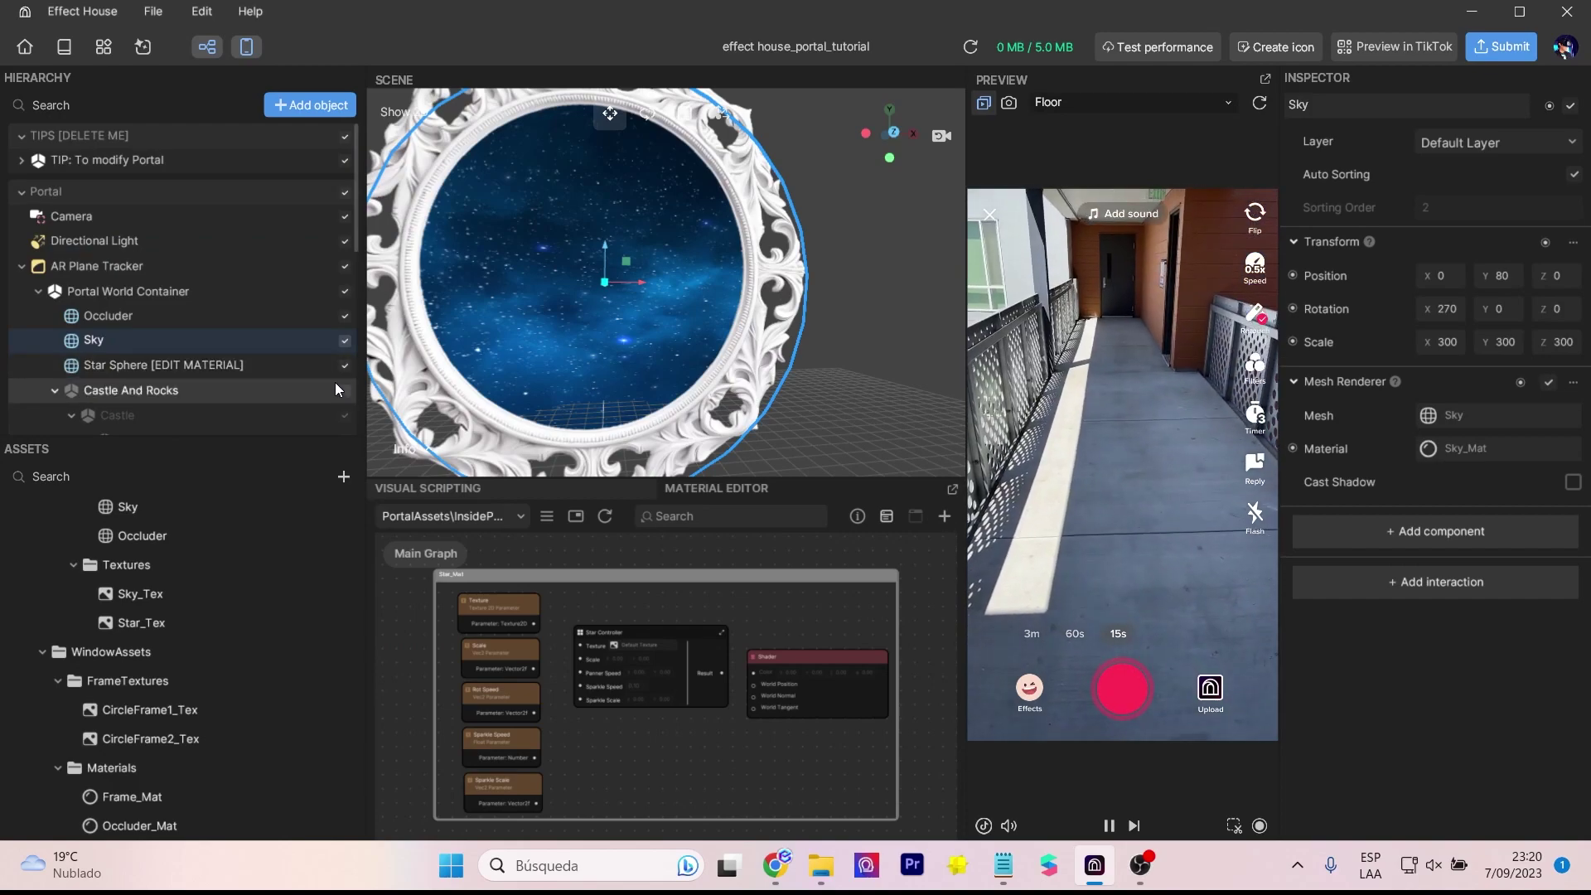
{"action": "scroll", "coordinate": [309, 342], "scroll_direction": "down", "scroll_amount": 10}
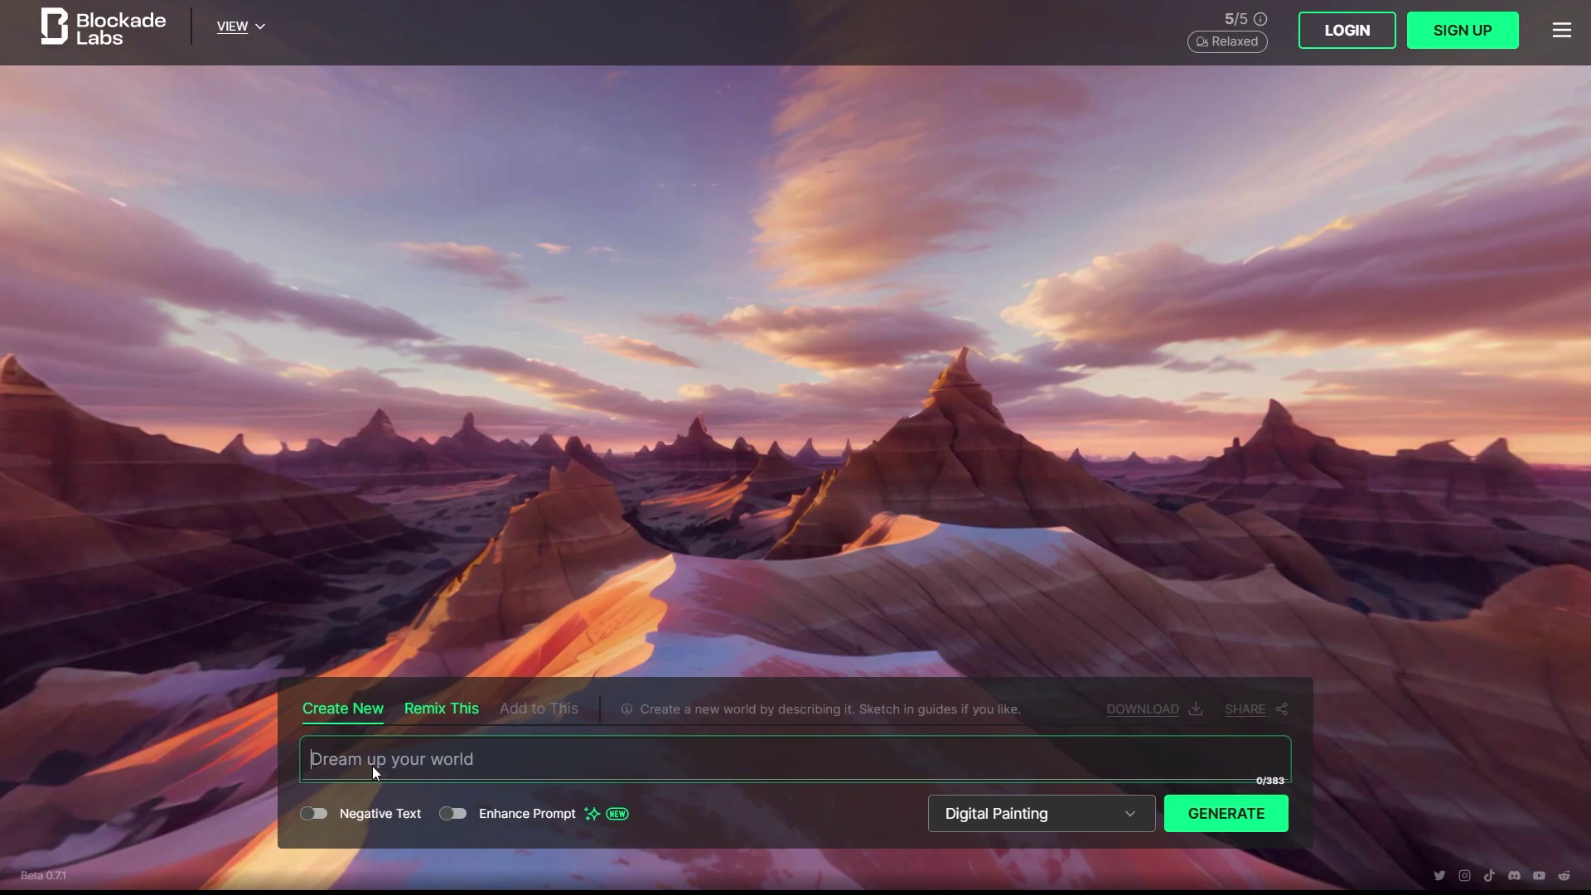
Step: Switch to Blockade Labs, dismiss the Create New introduction and enter the skybox prompt "big empty dirty garage"
{"action": "left_click", "coordinate": [371, 765]}
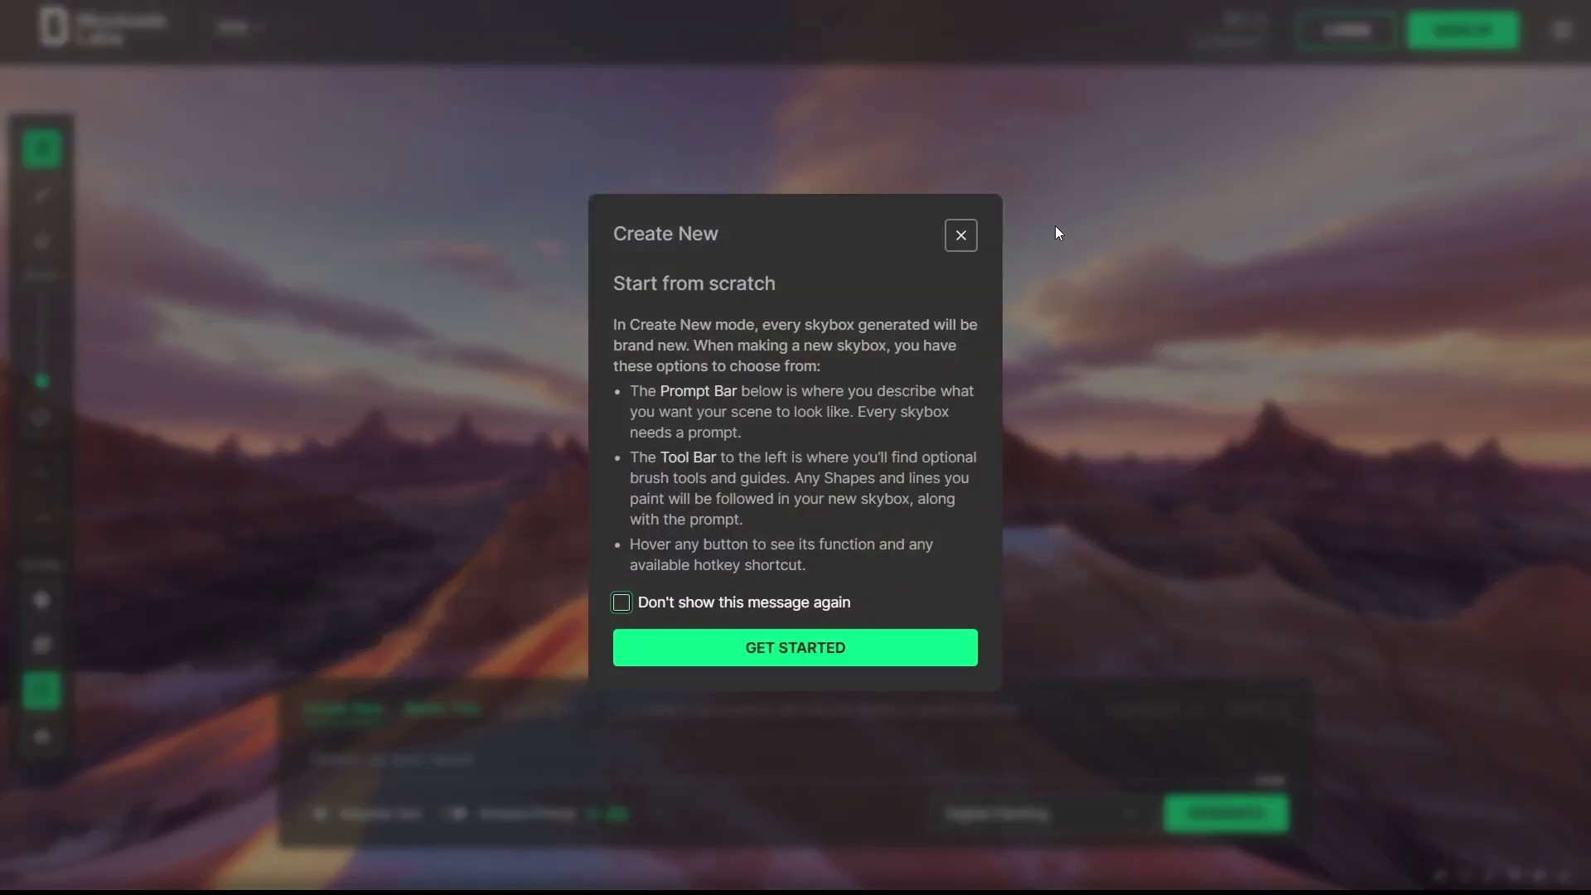
{"action": "left_click", "coordinate": [802, 647]}
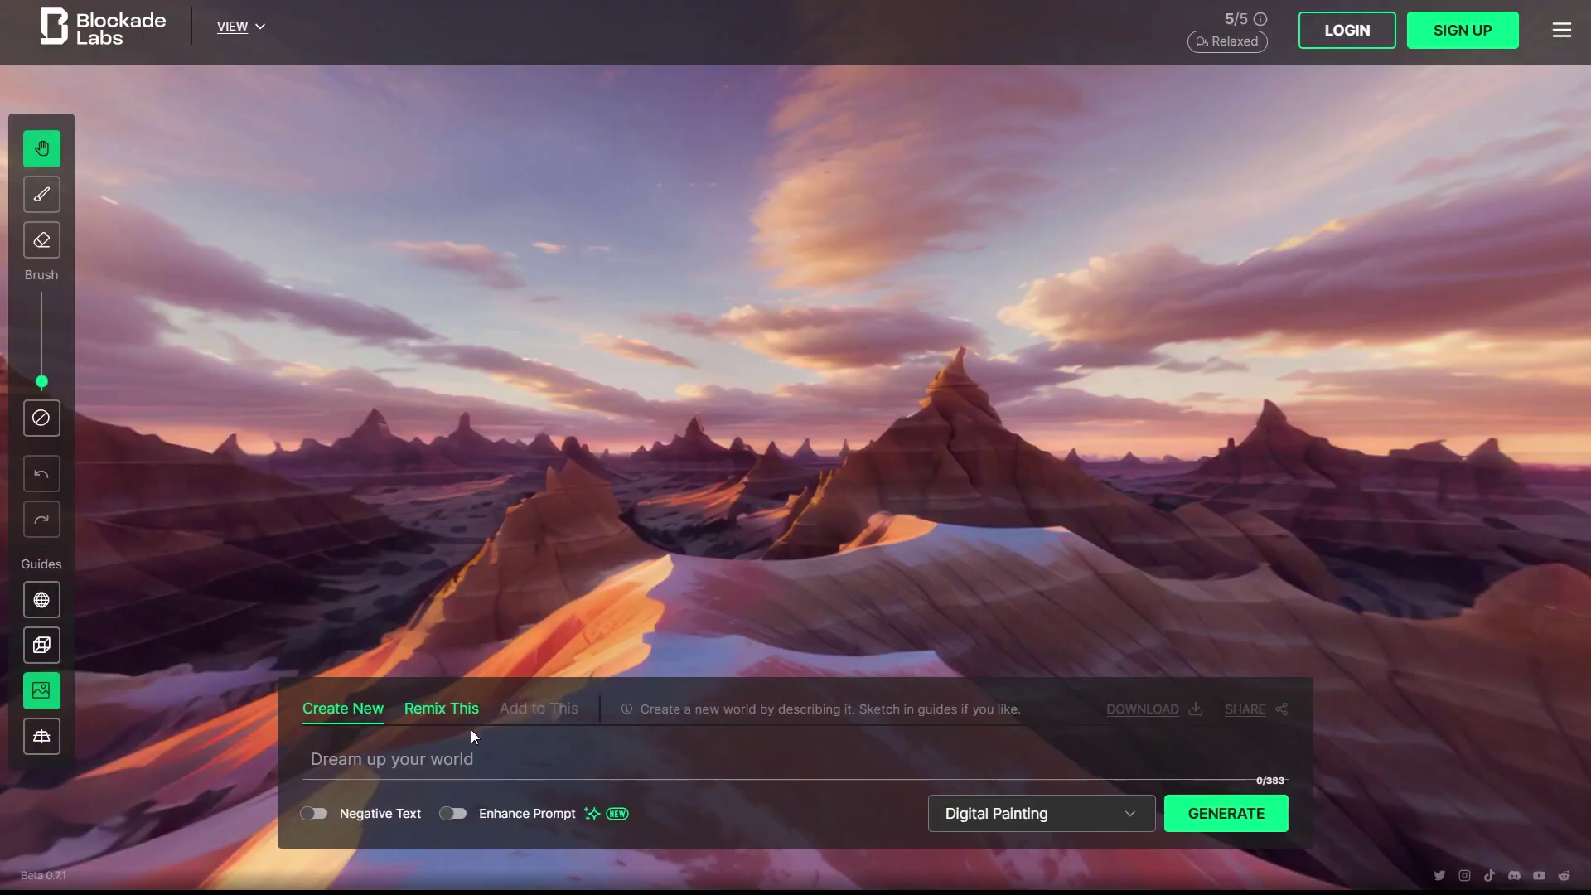
{"action": "left_click", "coordinate": [453, 758]}
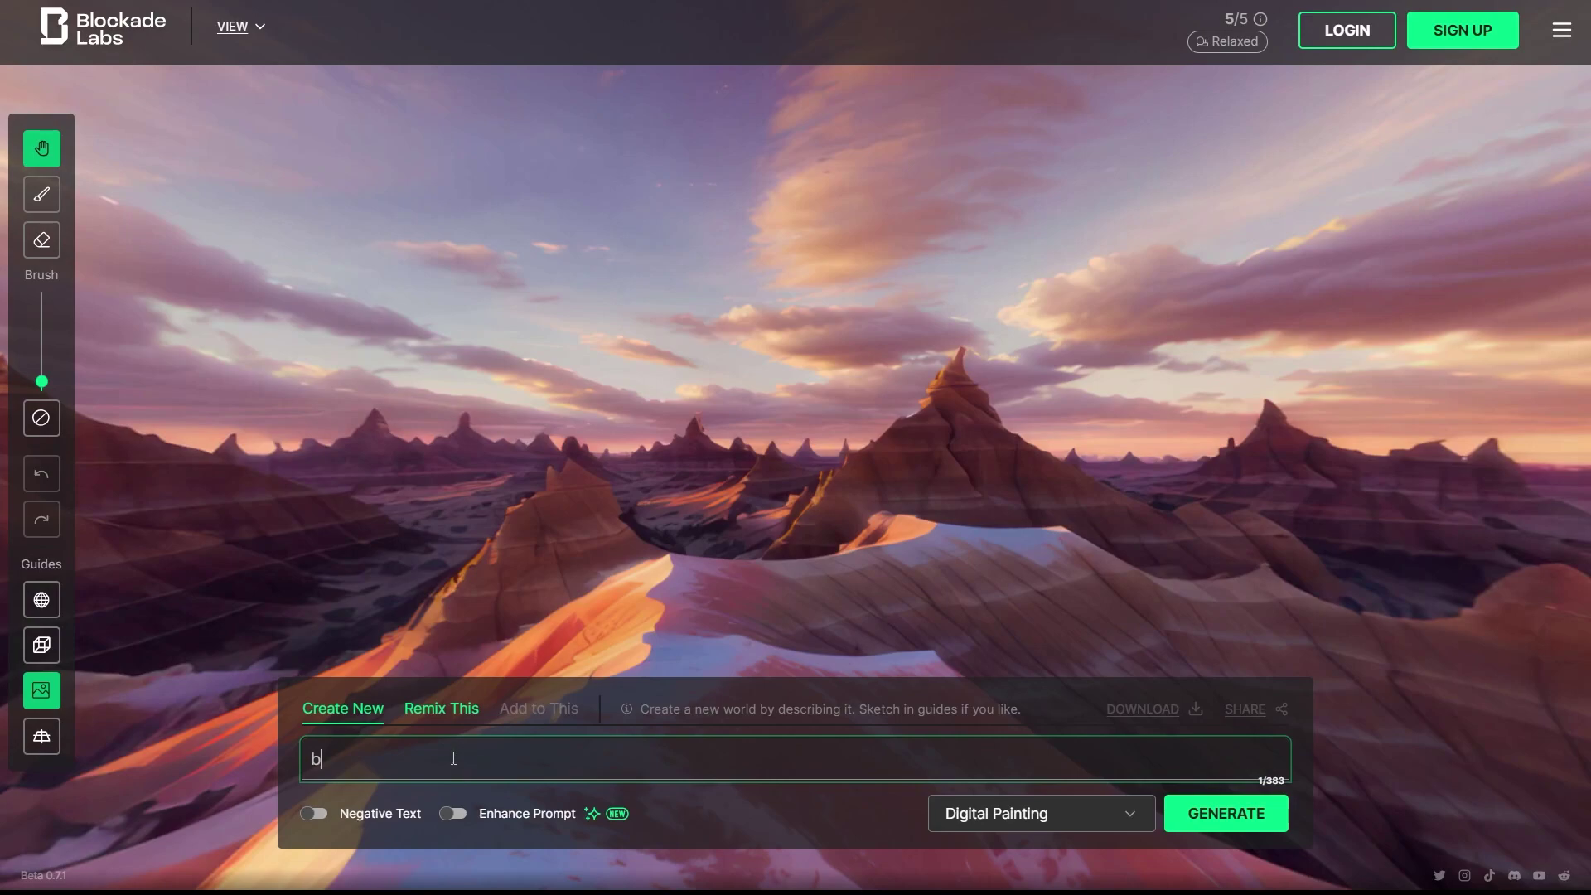
{"action": "type", "text": "ig em"}
{"action": "type", "text": "pty dirty garage"}
Step: Enable negative text with "car, bicicle, bike, table" and generate the skybox in Digital Painting style
{"action": "left_click", "coordinate": [369, 813]}
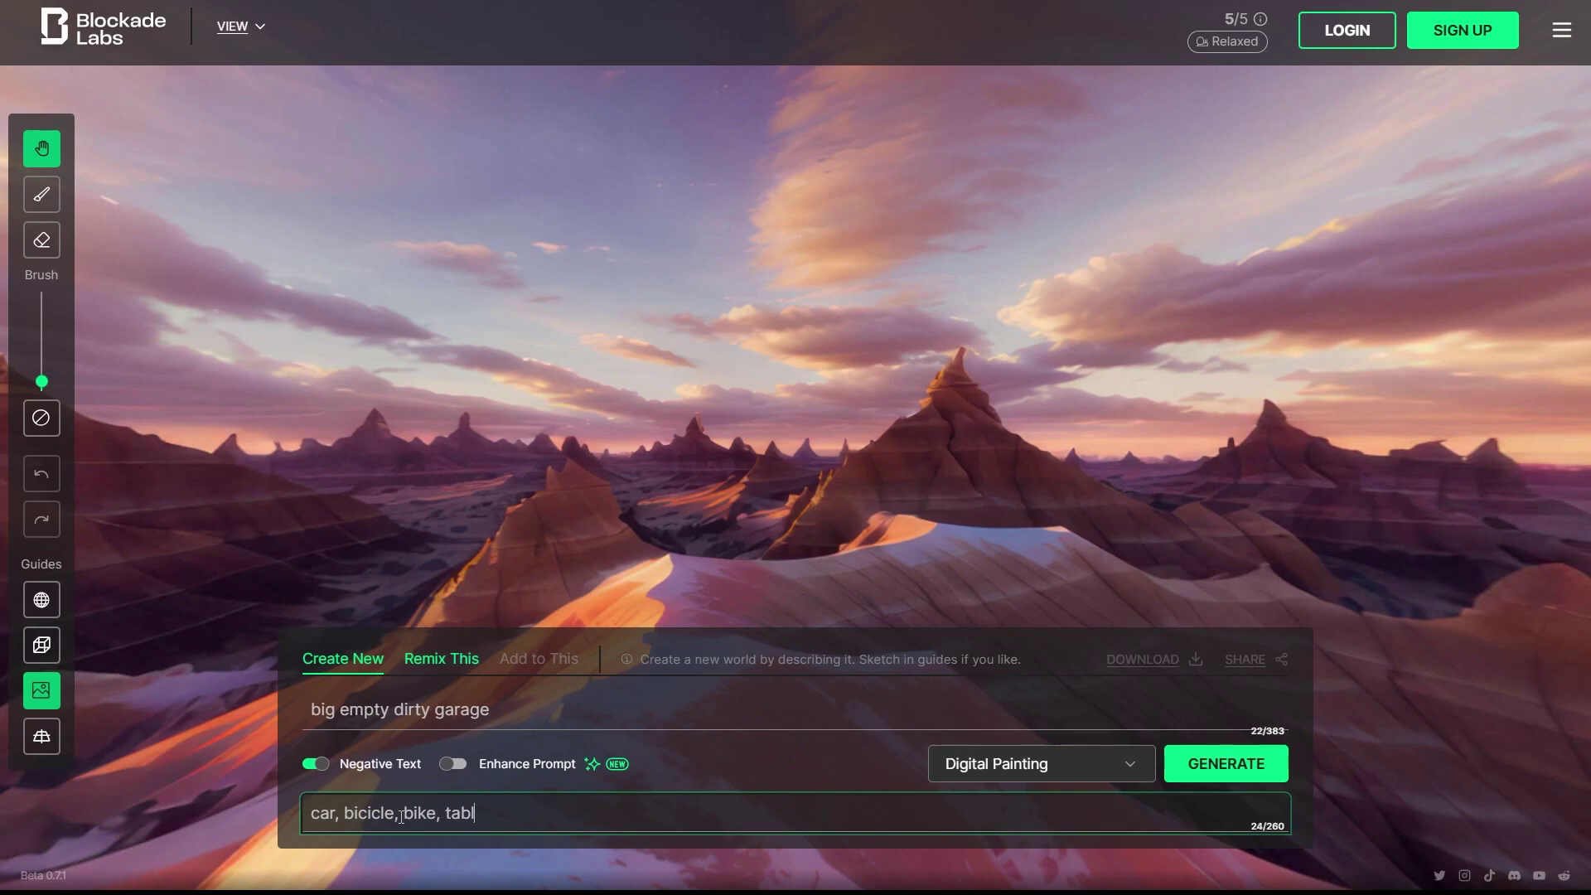
{"action": "left_click", "coordinate": [1234, 767]}
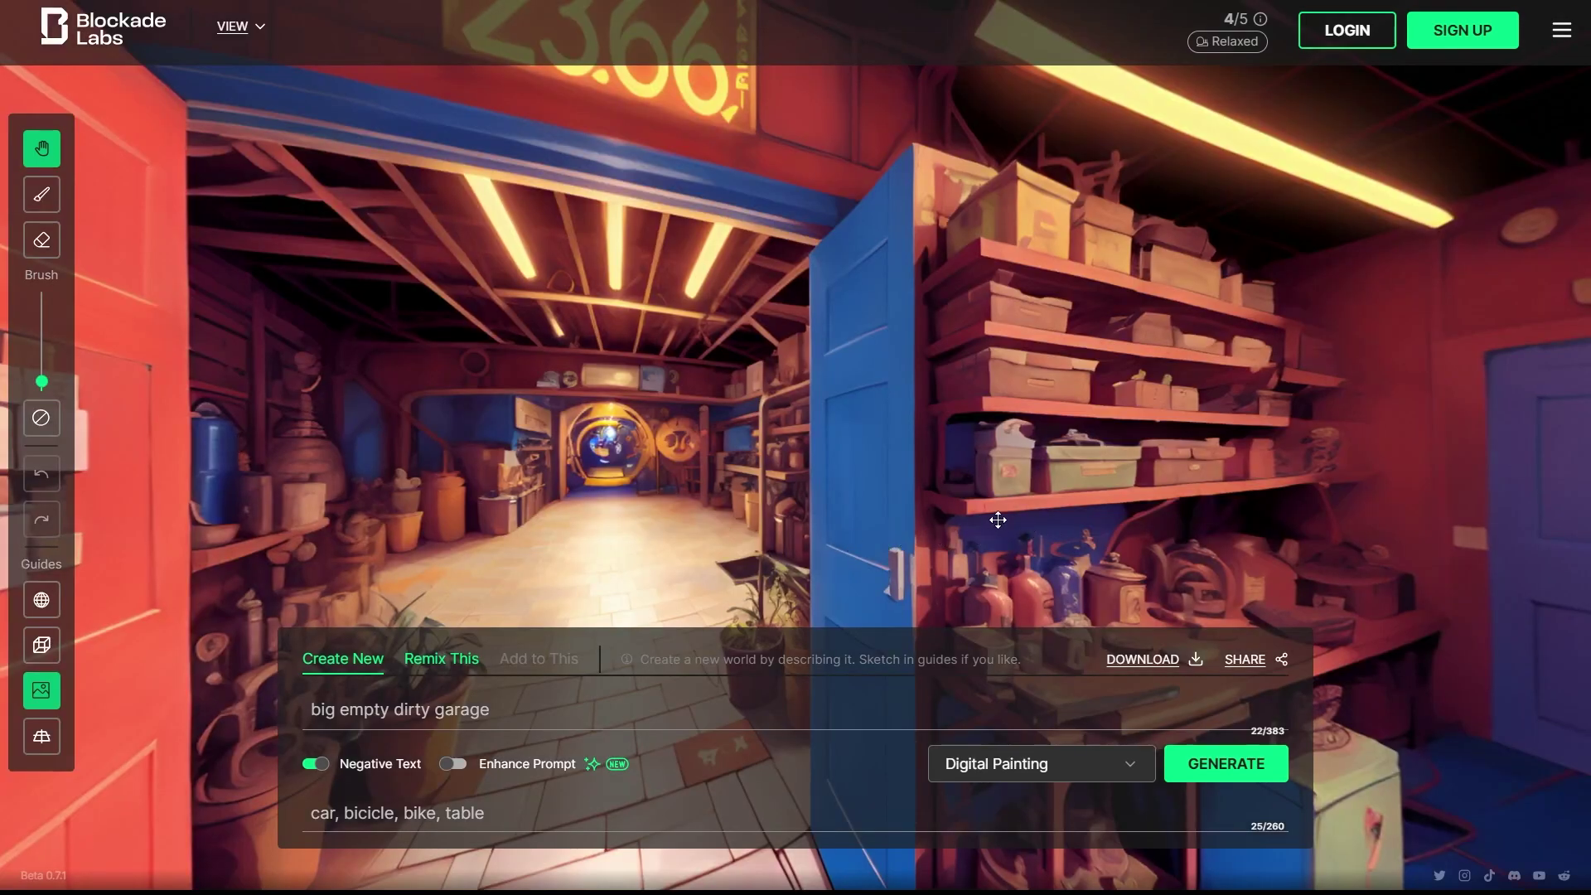
Step: Look around the generated garage skybox in all directions and examine the far end of the corridor up close
{"action": "left_click_drag", "start_coordinate": [998, 519], "coordinate": [770, 480]}
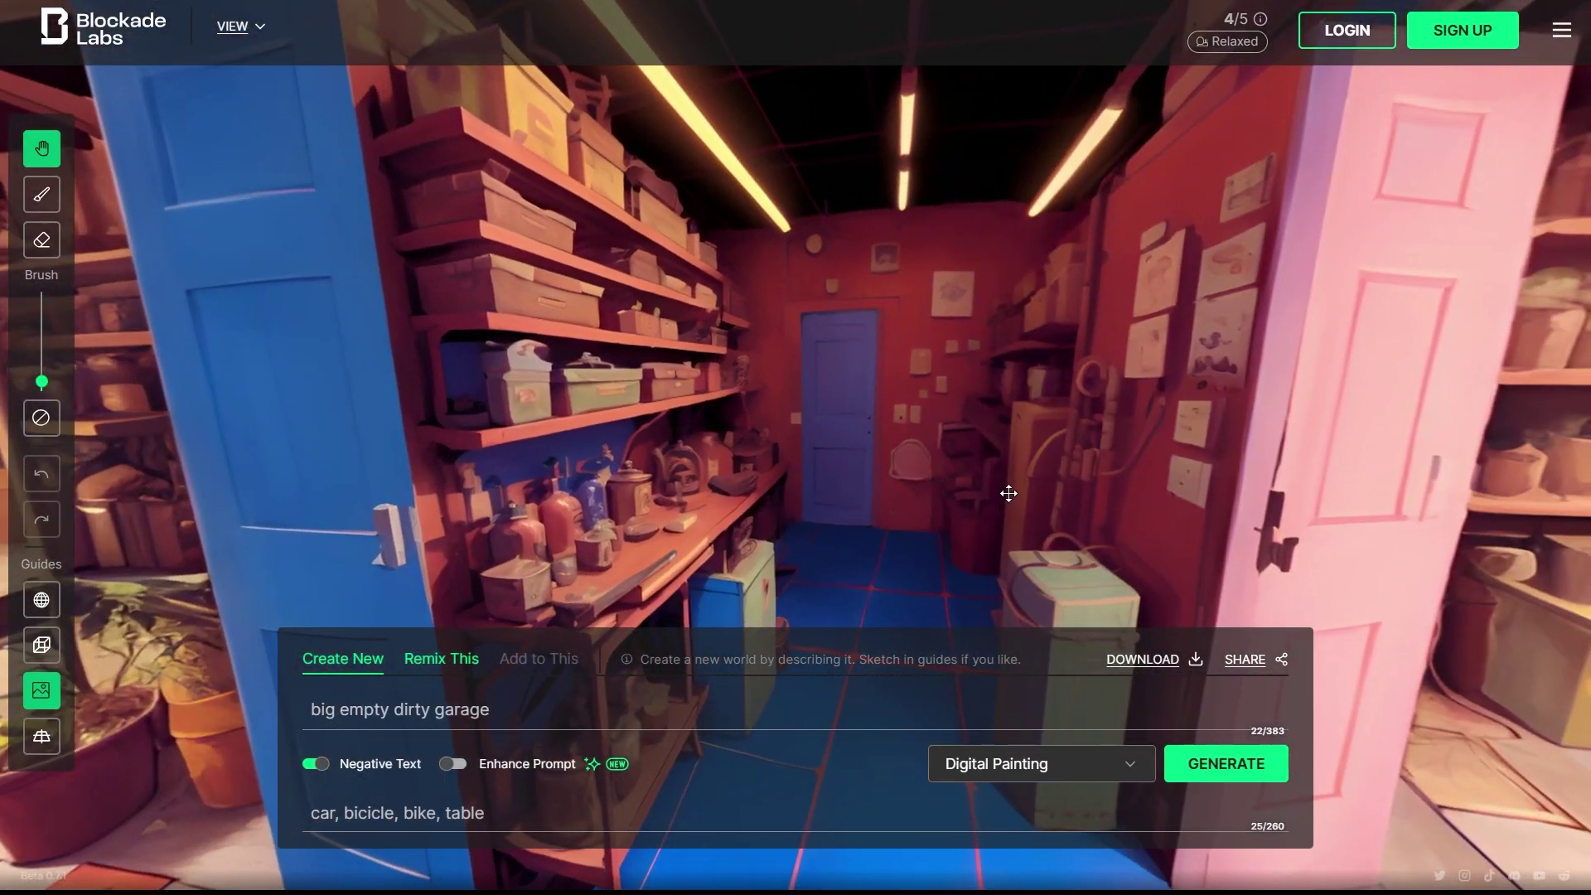
{"action": "left_click_drag", "start_coordinate": [1008, 494], "coordinate": [907, 486]}
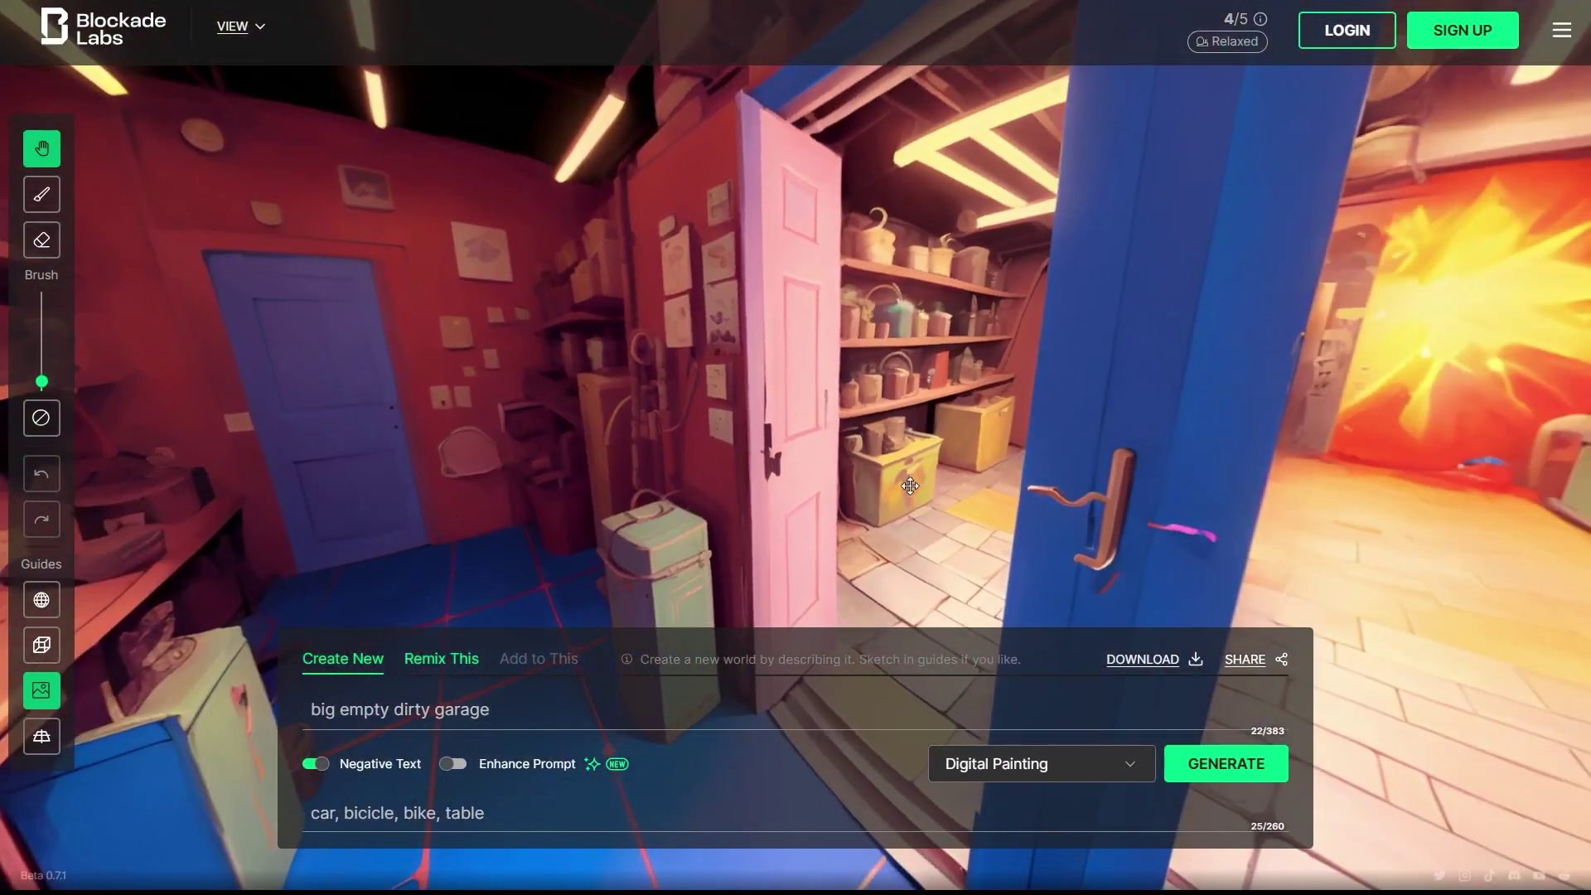
{"action": "left_click_drag", "start_coordinate": [1179, 483], "coordinate": [877, 475]}
{"action": "left_click_drag", "start_coordinate": [1101, 464], "coordinate": [771, 437]}
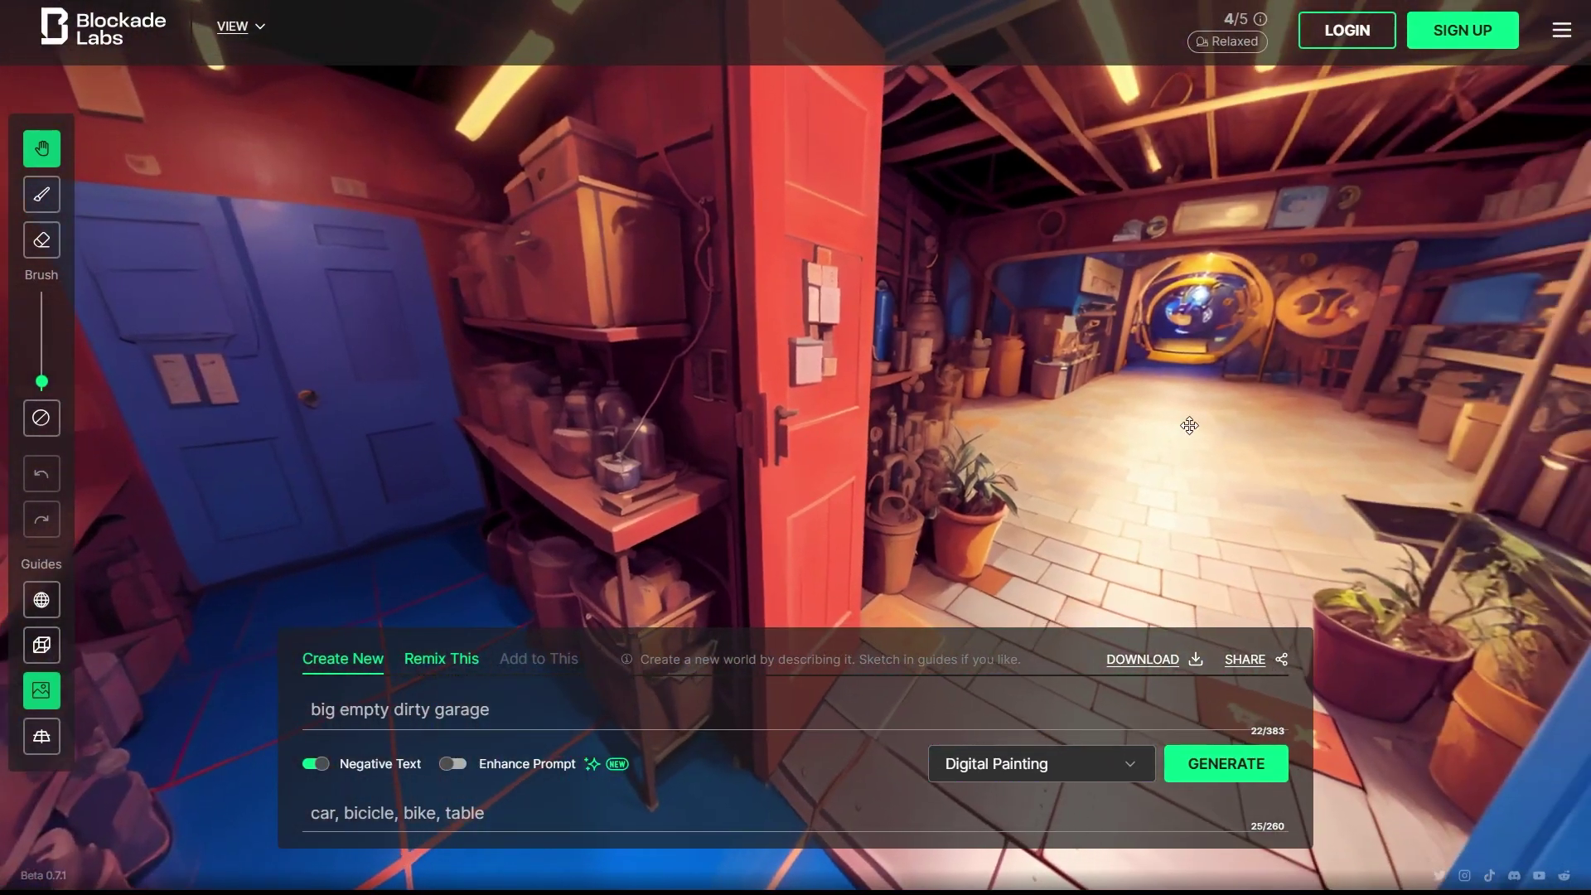
{"action": "left_click_drag", "start_coordinate": [1196, 486], "coordinate": [877, 539]}
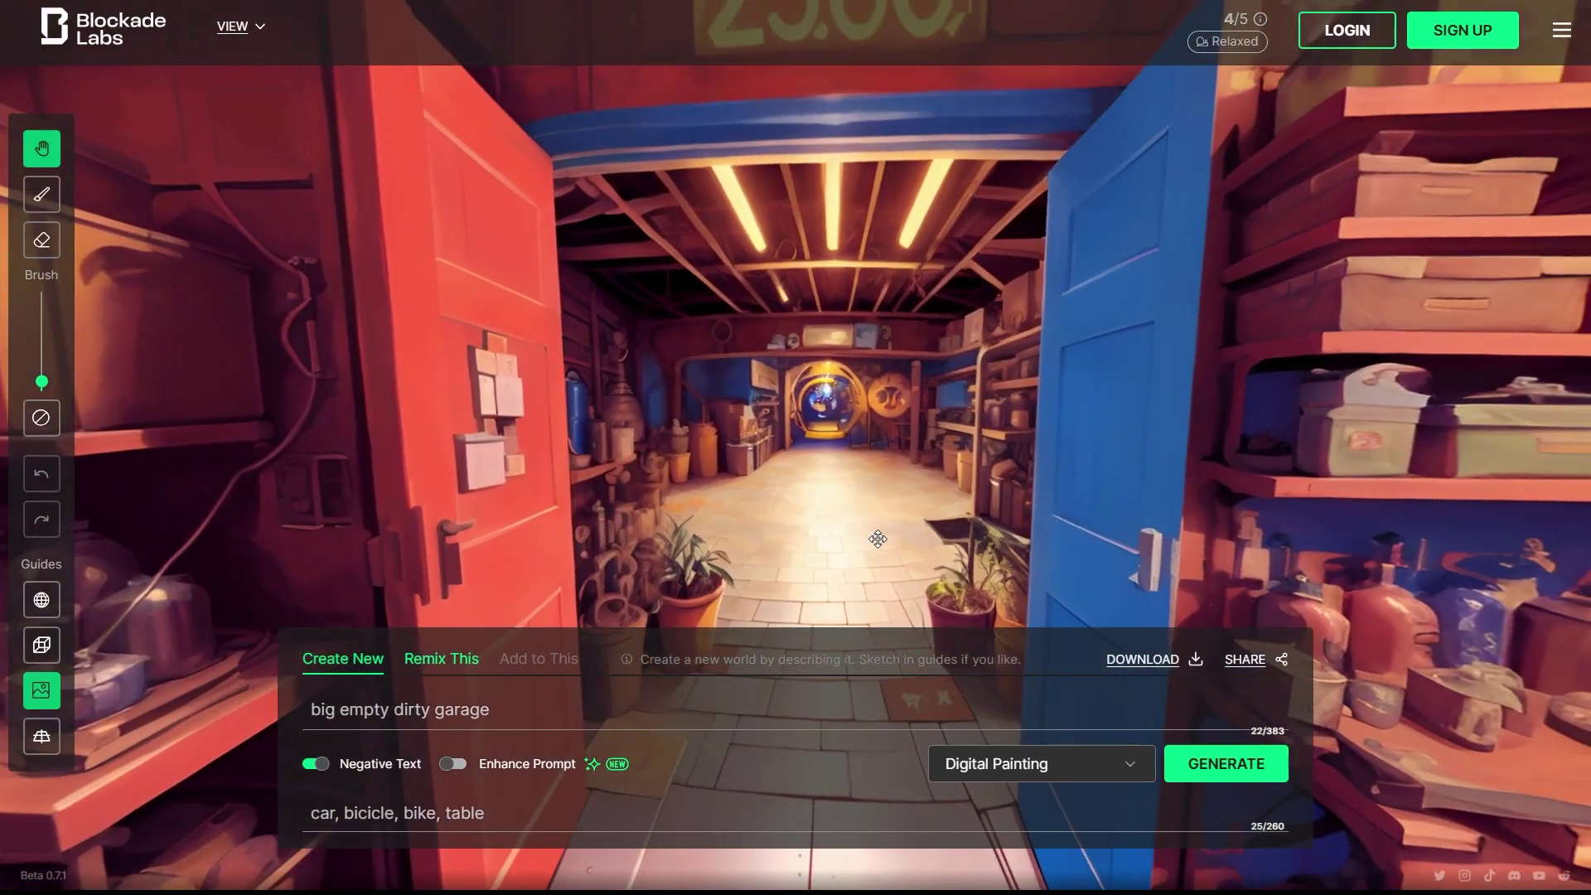
{"action": "scroll", "coordinate": [878, 540], "scroll_direction": "up", "scroll_amount": 5}
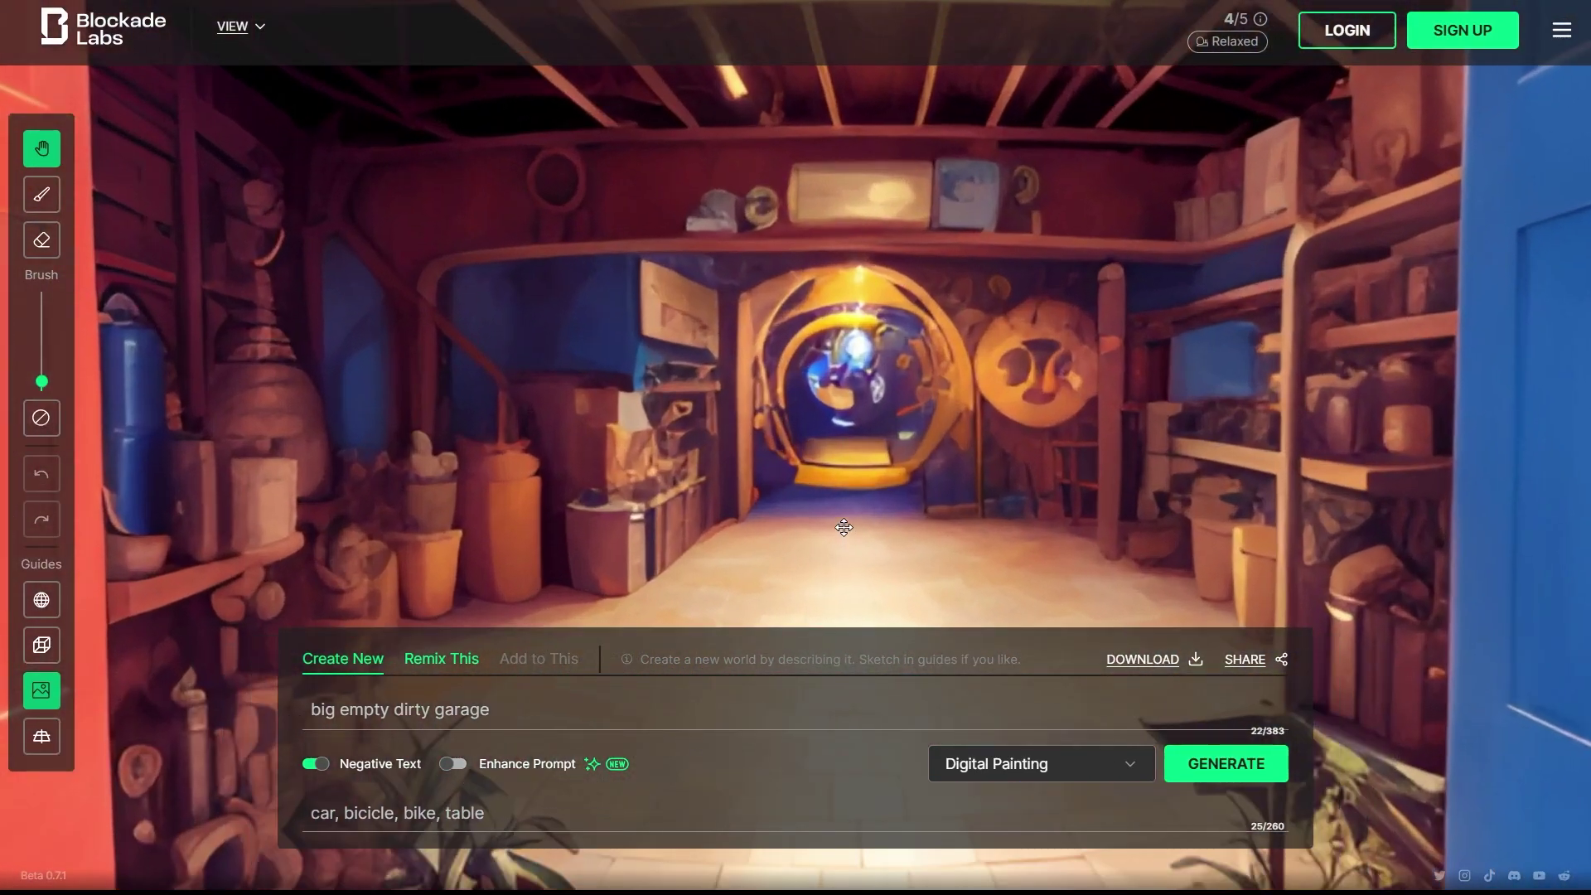
{"action": "scroll", "coordinate": [843, 527], "scroll_direction": "up", "scroll_amount": 2}
{"action": "scroll", "coordinate": [840, 528], "scroll_direction": "down", "scroll_amount": 10}
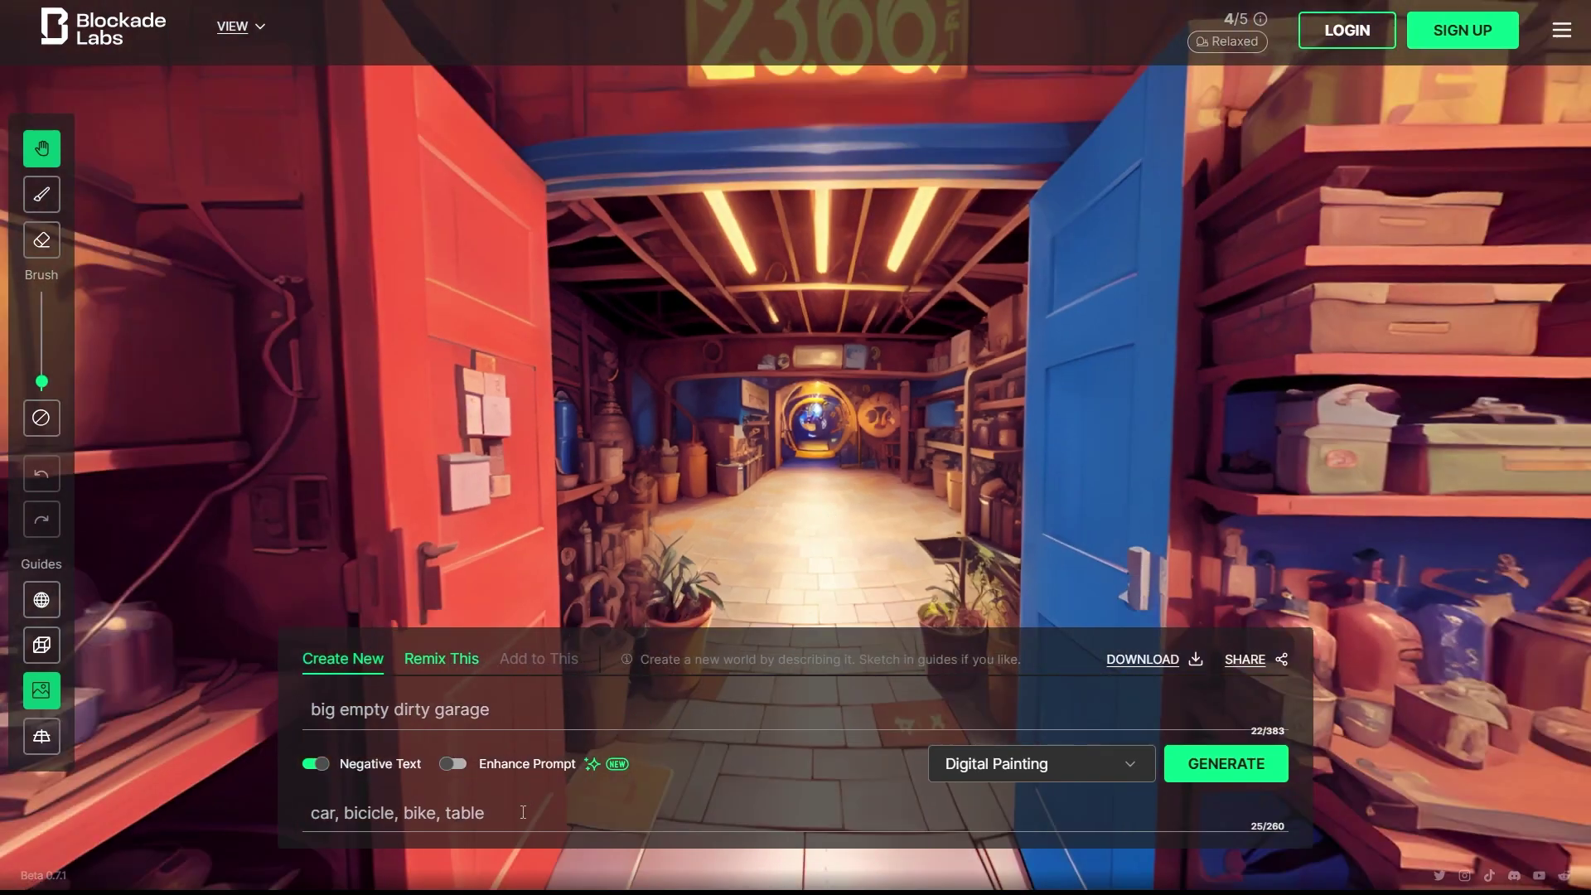
Step: Add "door" to the negative text and generate the garage skybox again
{"action": "left_click", "coordinate": [523, 812]}
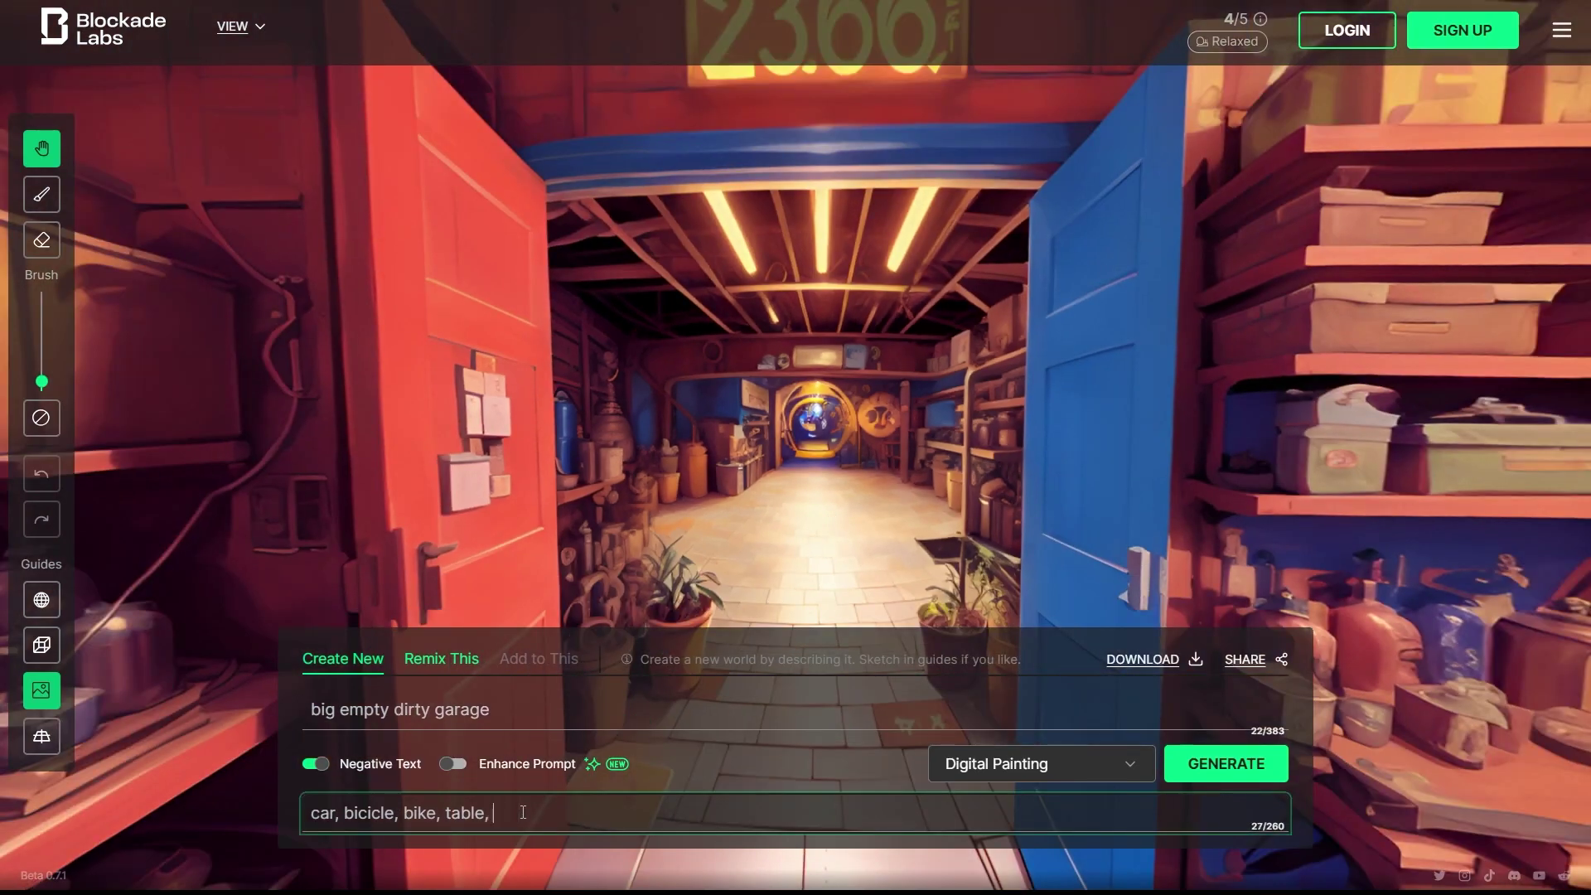
{"action": "left_click", "coordinate": [1250, 769]}
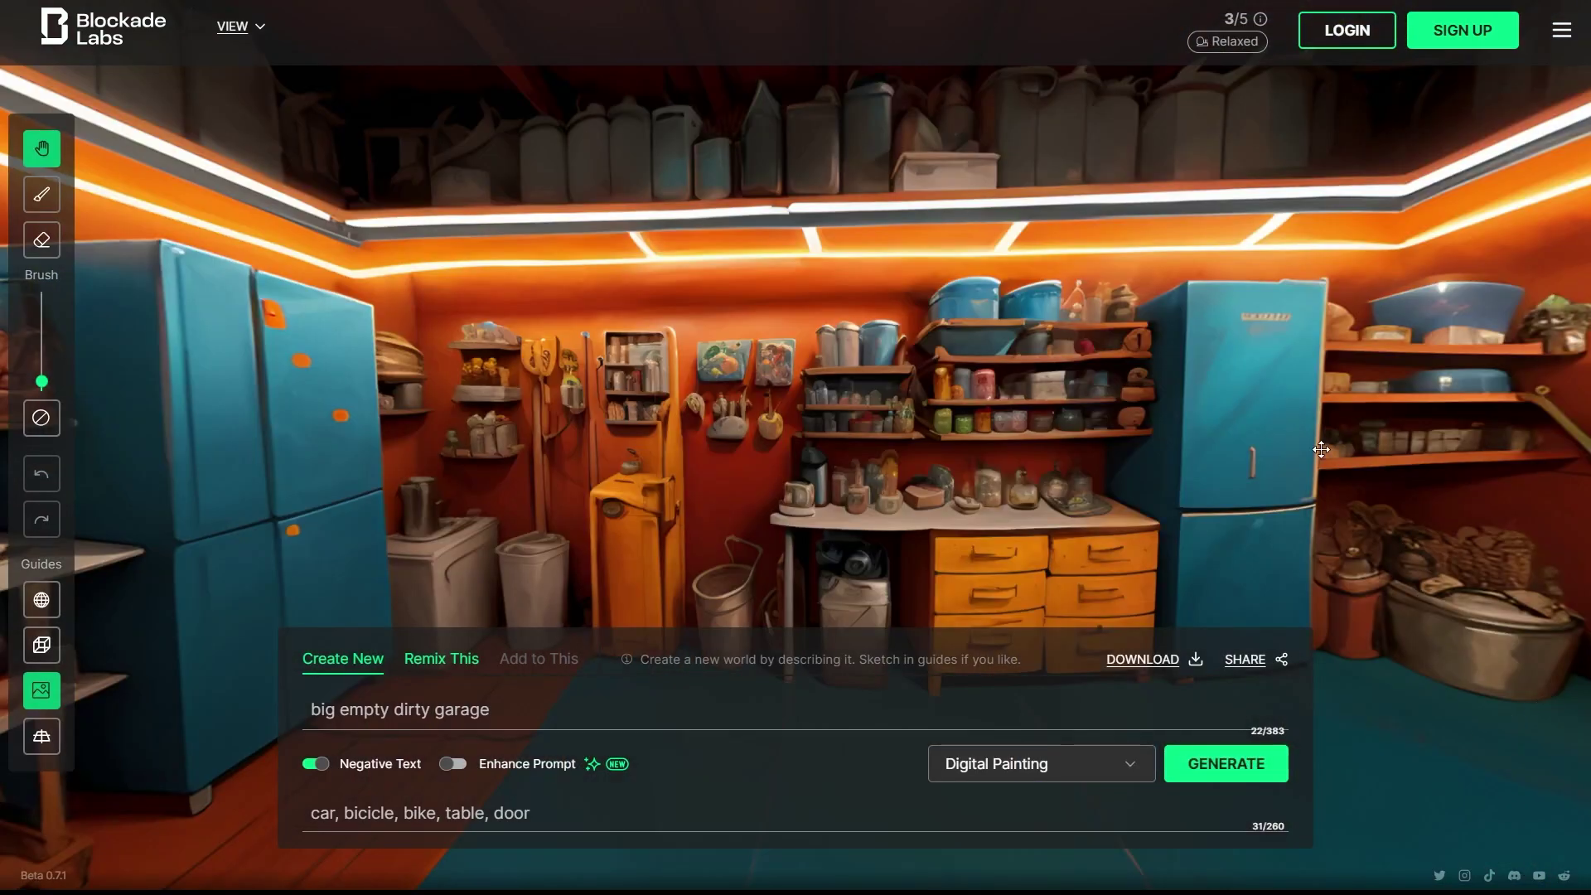
Step: Look around the new garage skybox and download it
{"action": "left_click_drag", "start_coordinate": [1321, 449], "coordinate": [788, 465]}
{"action": "left_click_drag", "start_coordinate": [929, 430], "coordinate": [1242, 446]}
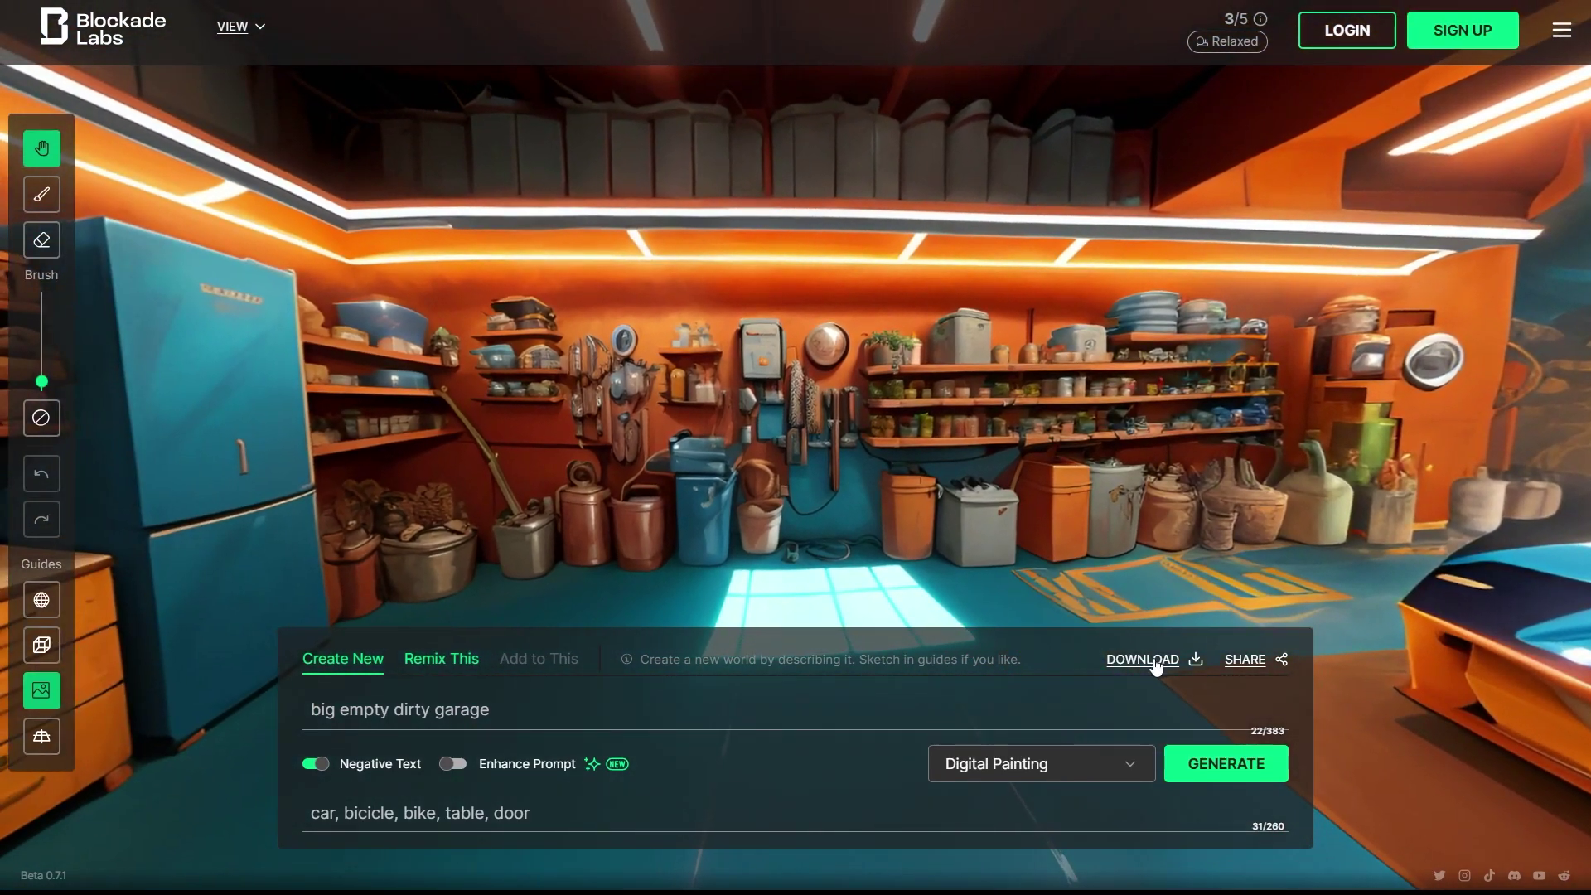
{"action": "left_click", "coordinate": [1143, 659]}
{"action": "left_click", "coordinate": [534, 345]}
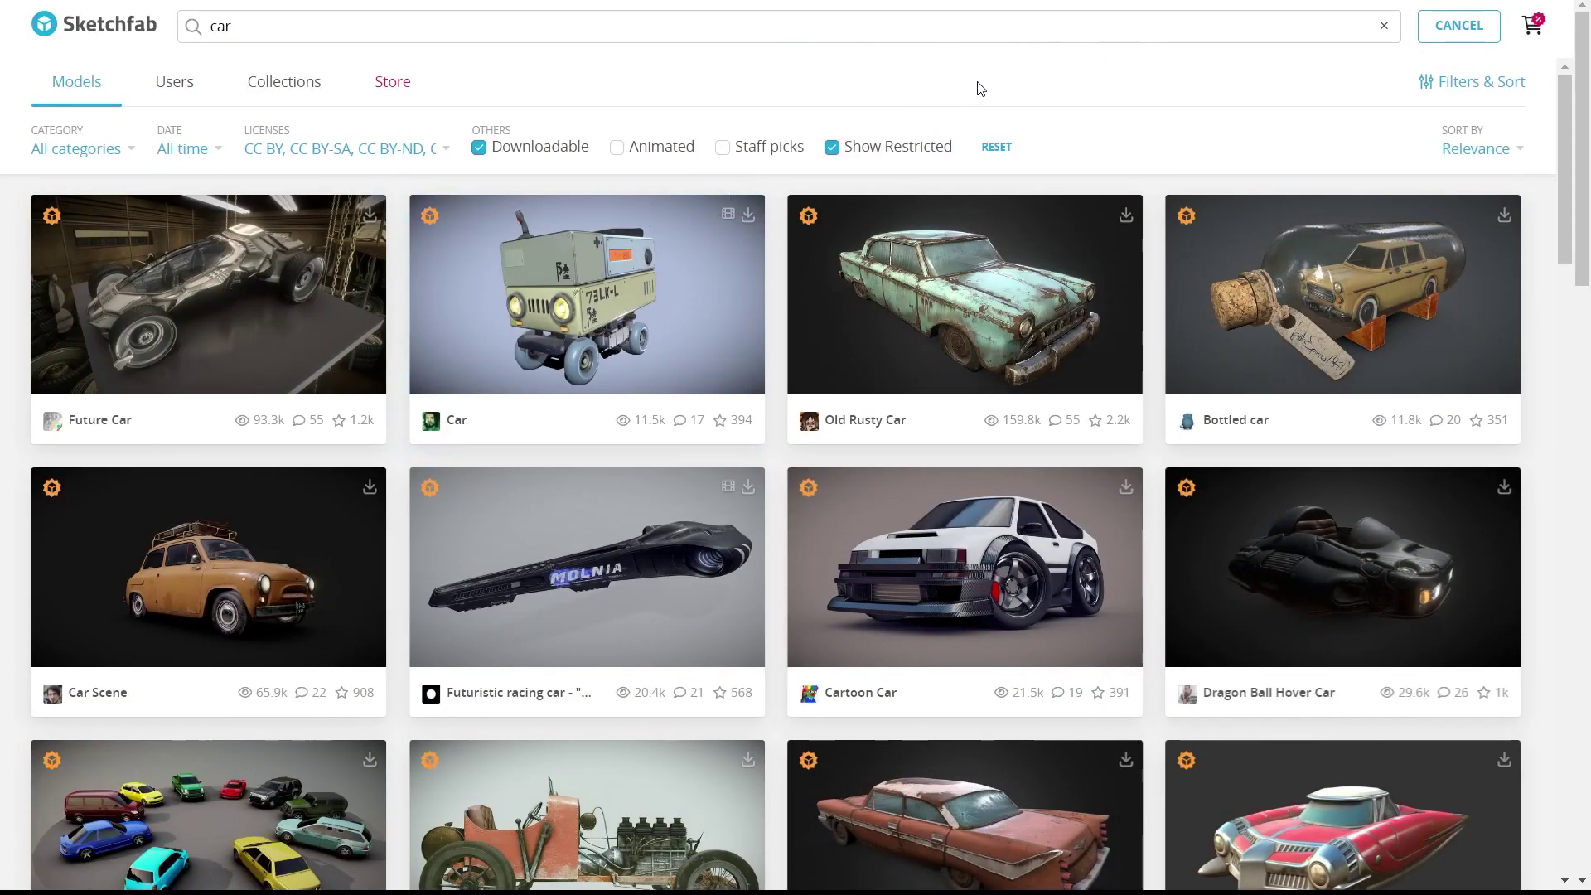
Step: Switch to Sketchfab and browse the downloadable models in the "car" search results for a suitable car
{"action": "scroll", "coordinate": [1549, 304], "scroll_direction": "down", "scroll_amount": 7}
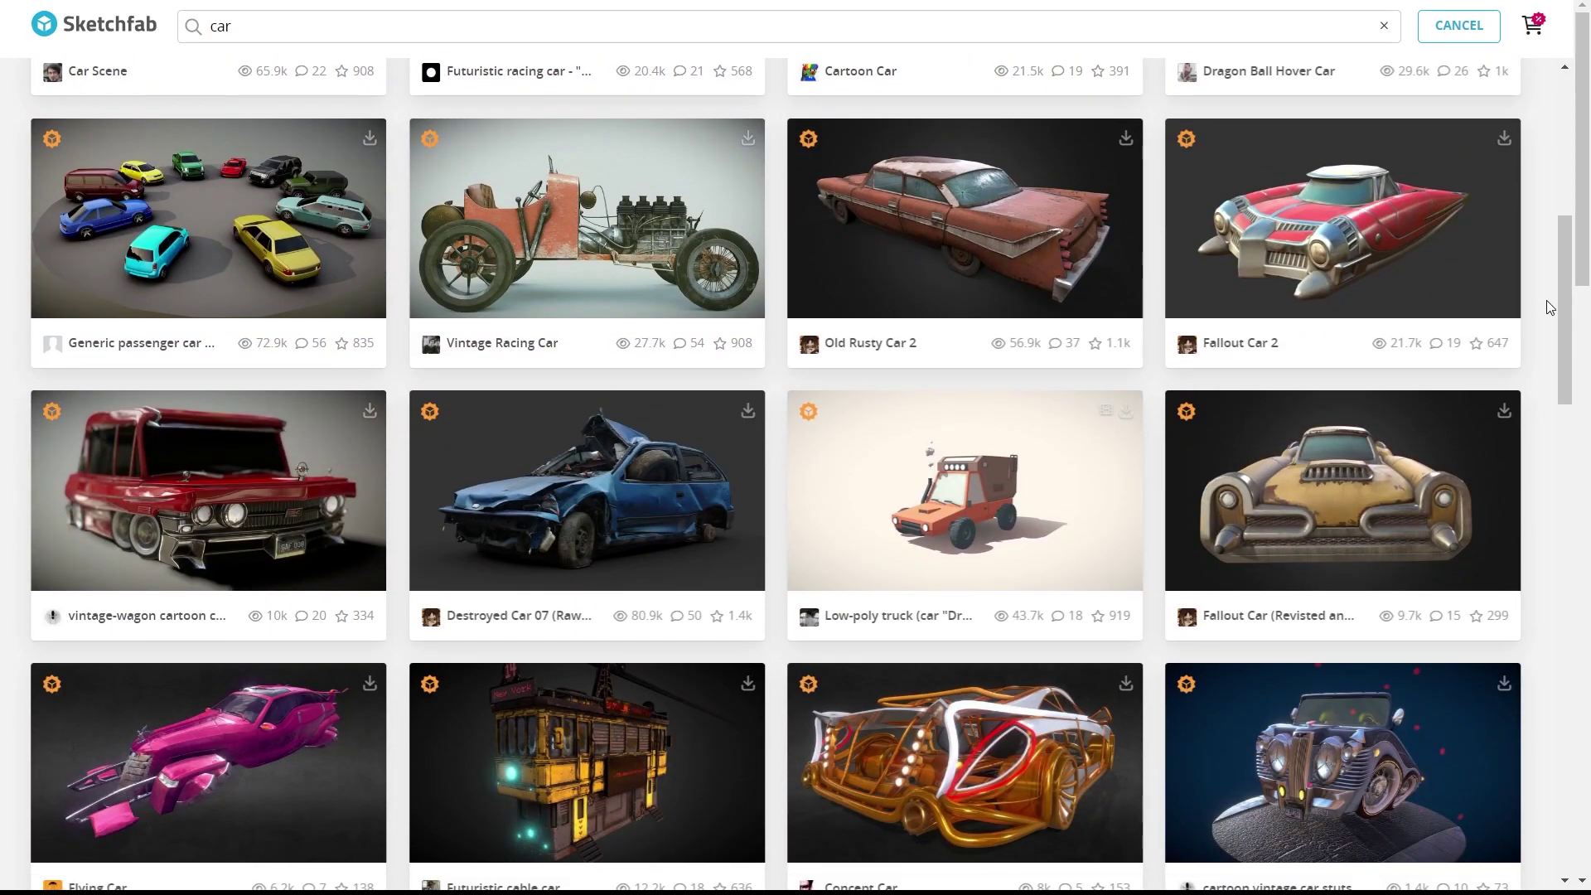
{"action": "scroll", "coordinate": [1548, 306], "scroll_direction": "down", "scroll_amount": 7}
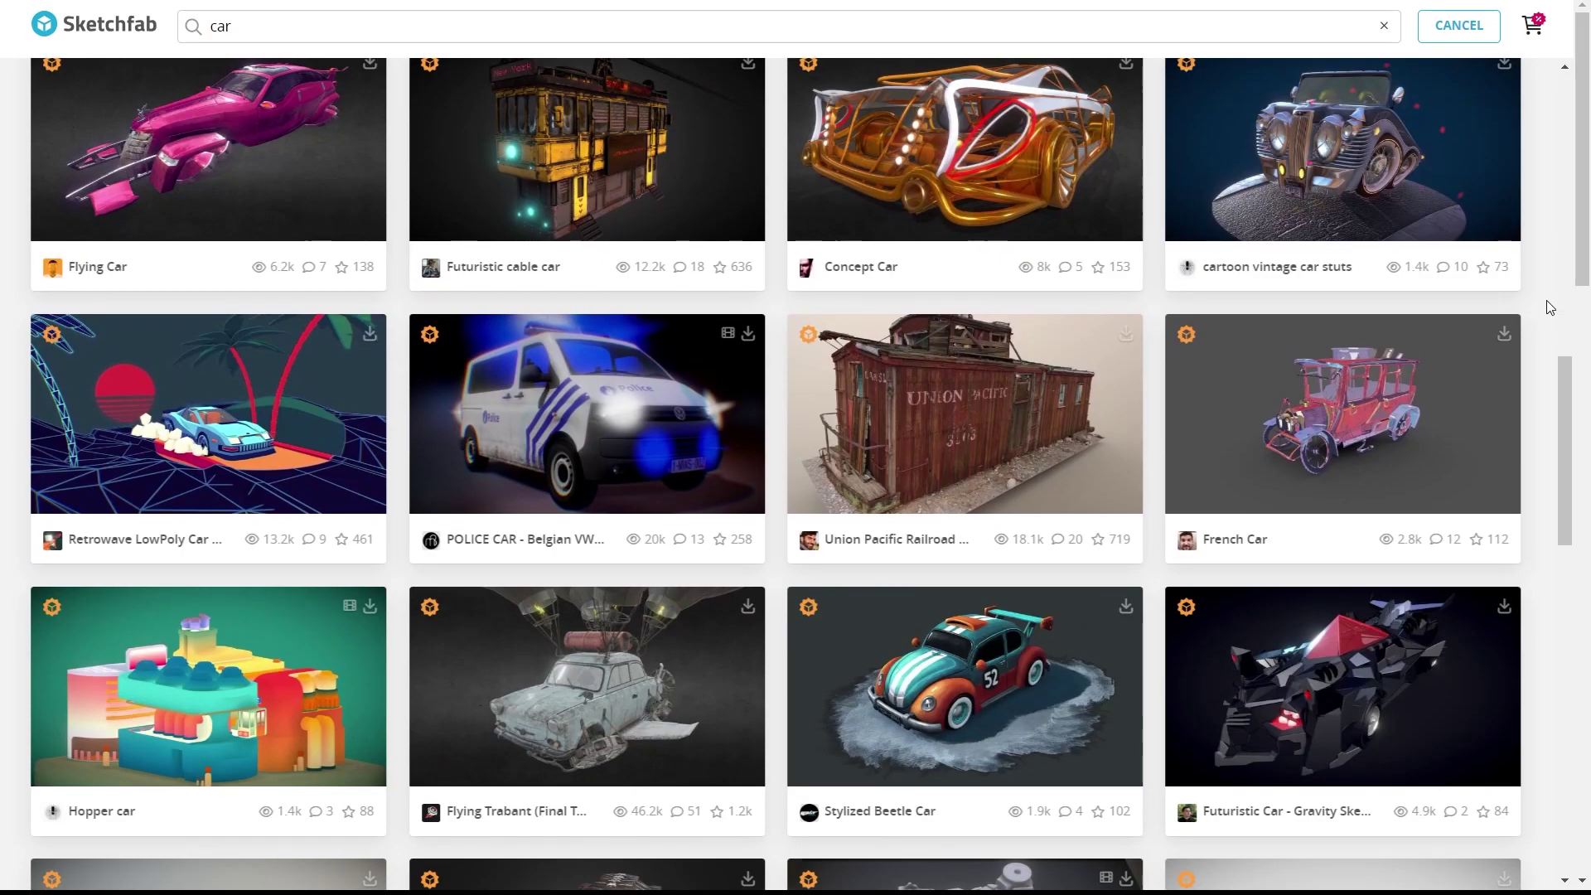
{"action": "scroll", "coordinate": [1546, 302], "scroll_direction": "down", "scroll_amount": 6}
{"action": "scroll", "coordinate": [1546, 307], "scroll_direction": "down", "scroll_amount": 4}
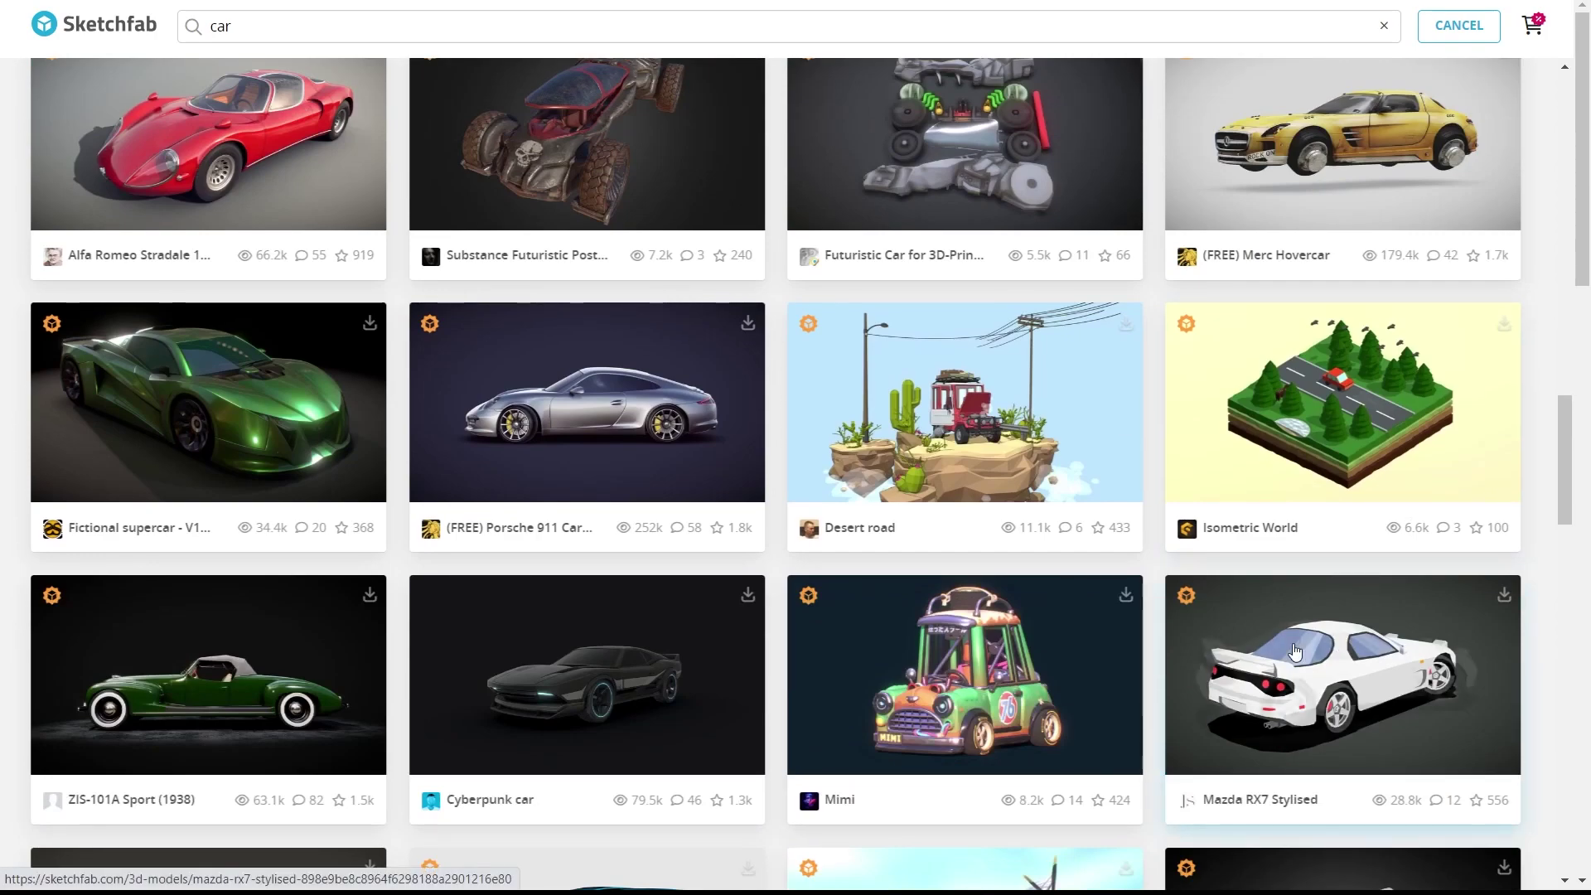
{"action": "scroll", "coordinate": [1297, 651], "scroll_direction": "down", "scroll_amount": 7}
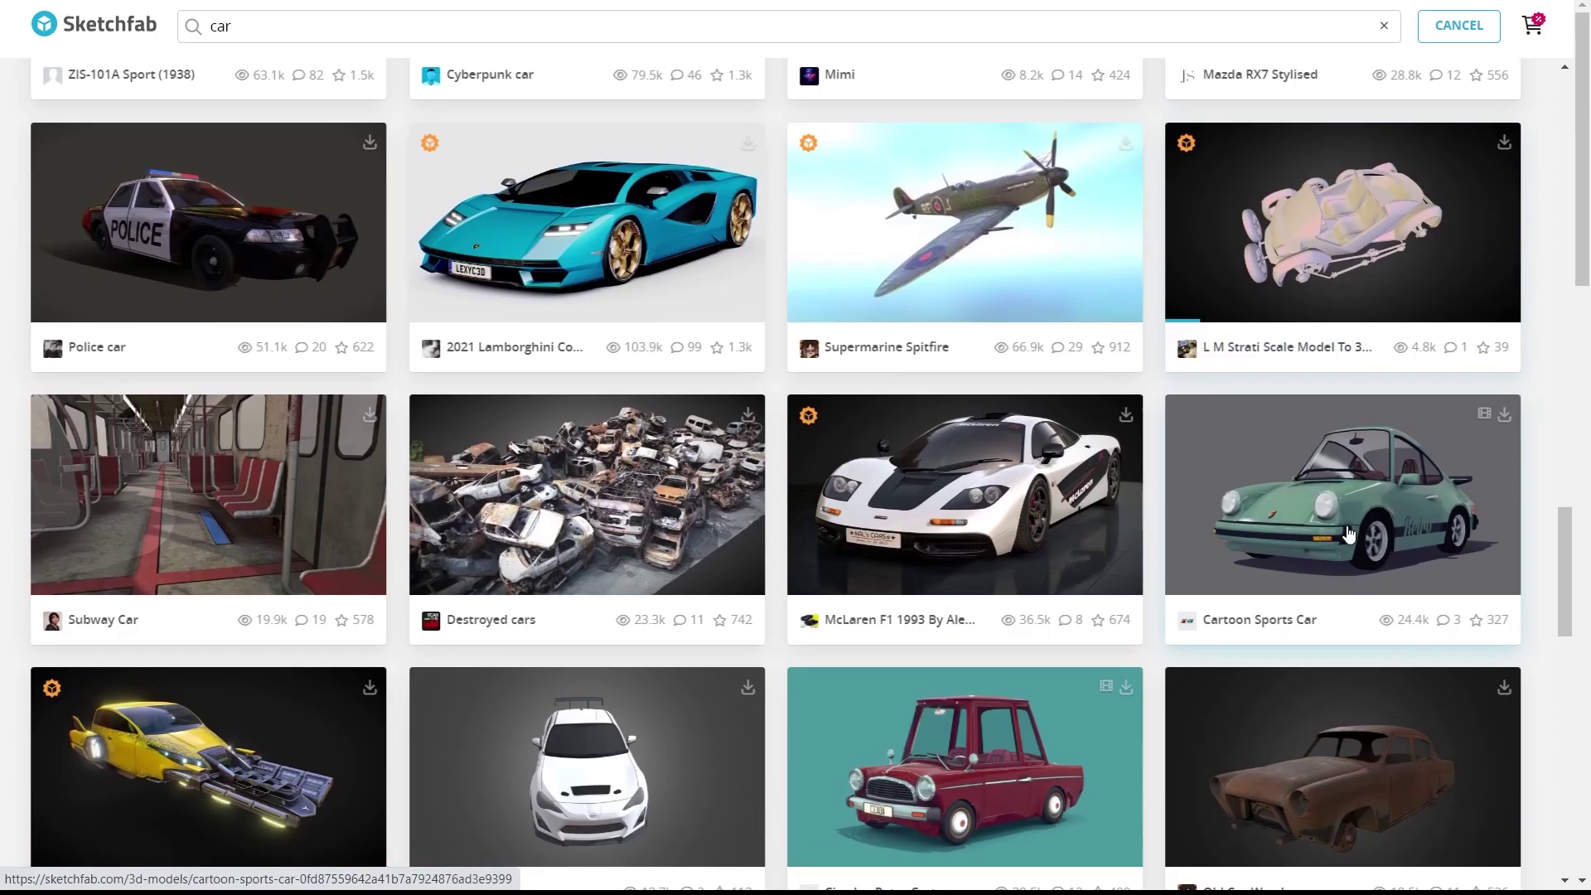
{"action": "scroll", "coordinate": [1348, 535], "scroll_direction": "down", "scroll_amount": 9}
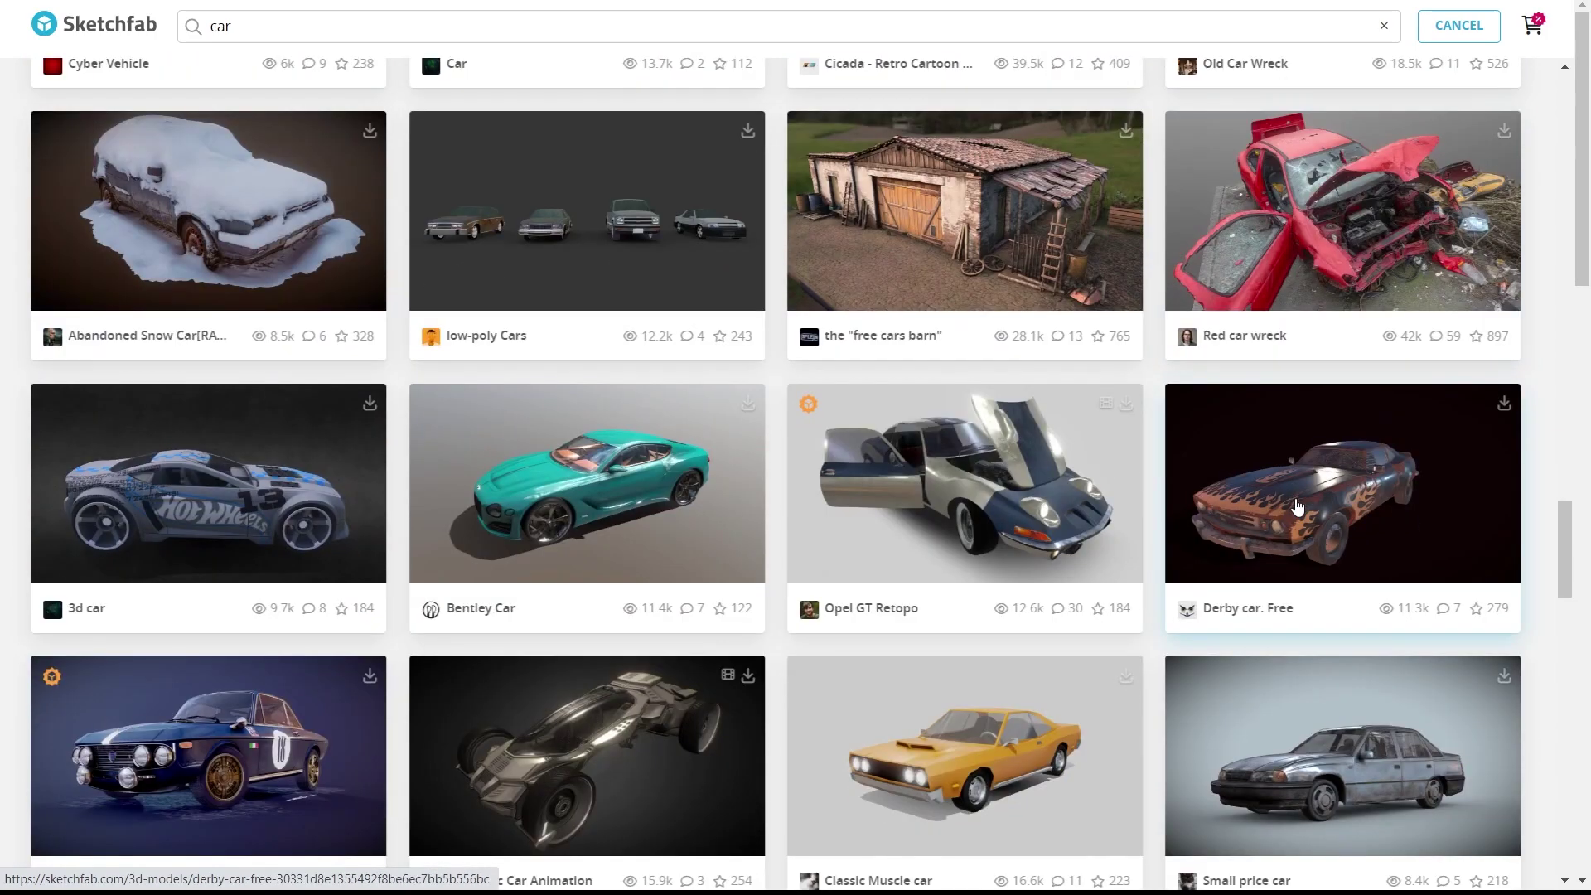
{"action": "scroll", "coordinate": [1341, 479], "scroll_direction": "down", "scroll_amount": 3}
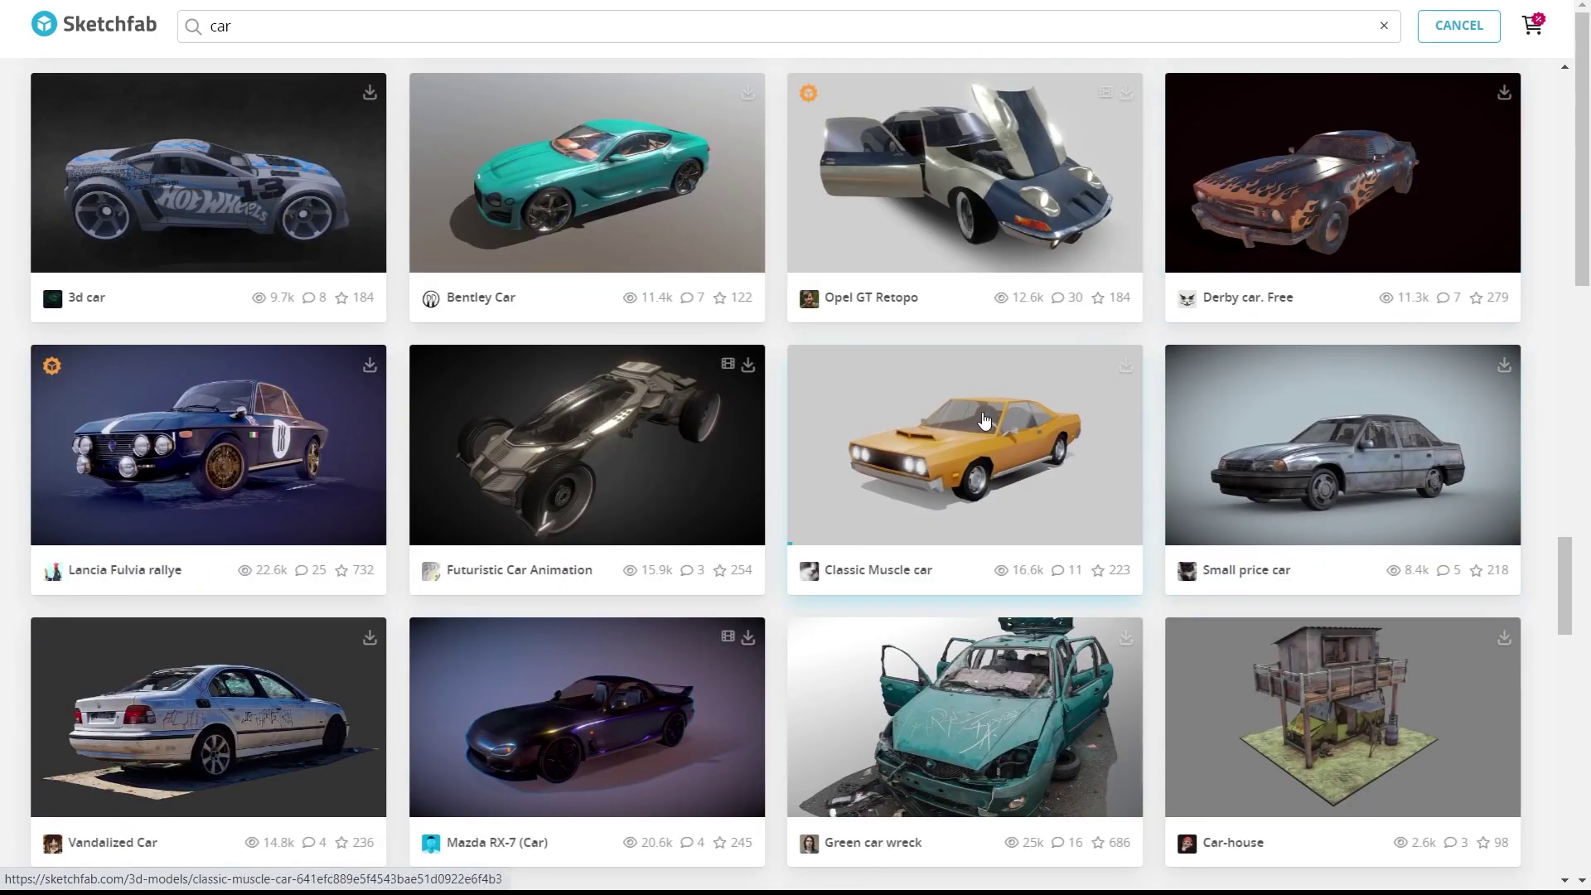
Step: Open the Classic Muscle car model to check its preview and details, and return to the first search results
{"action": "left_click", "coordinate": [983, 421]}
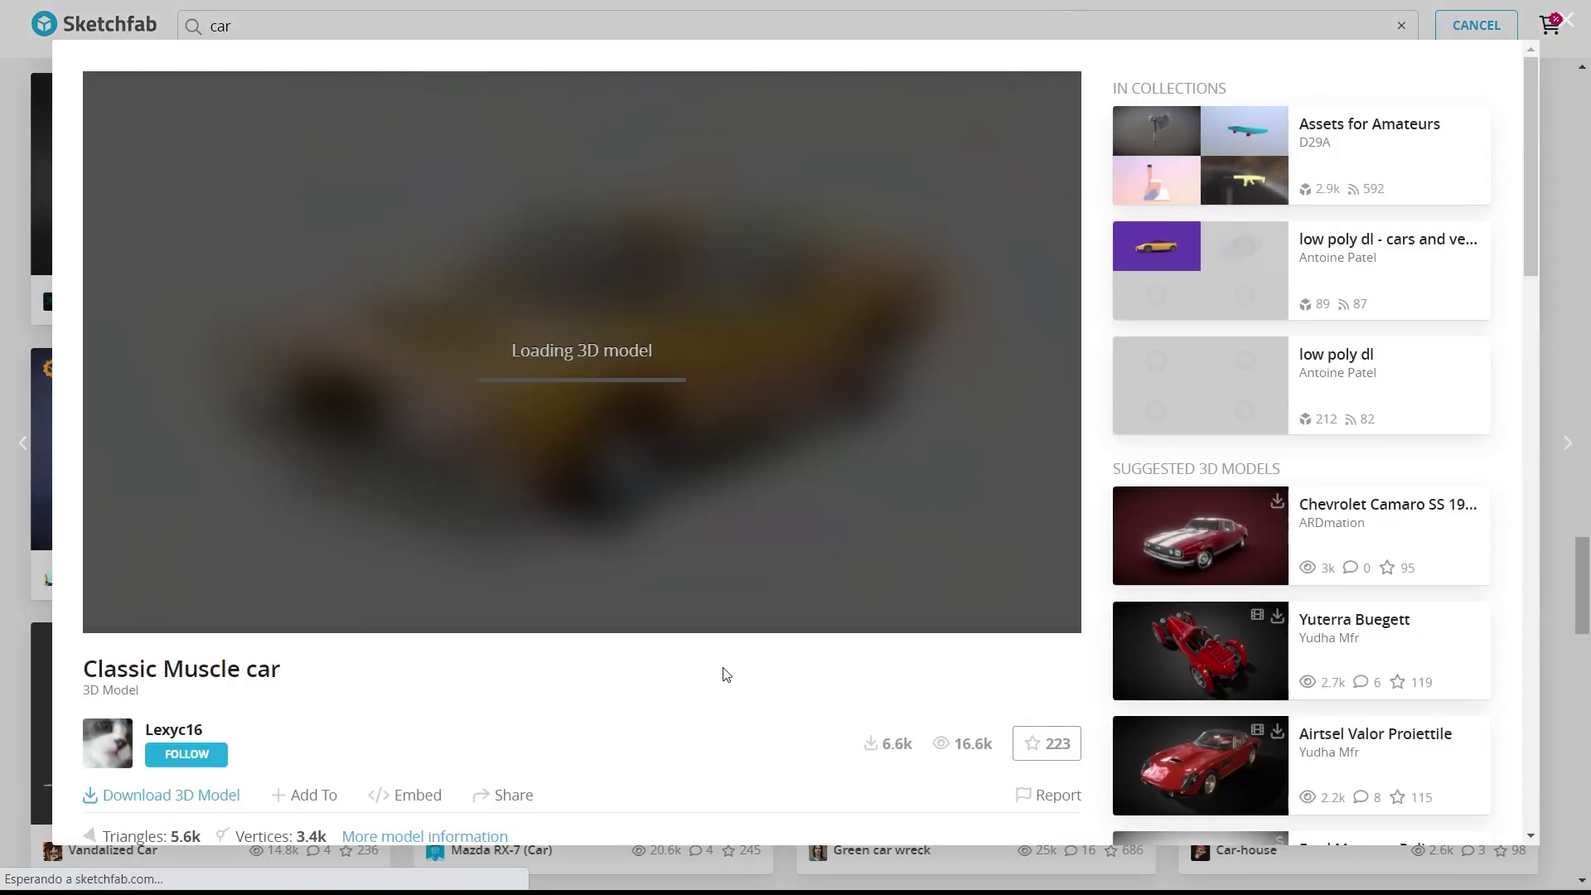
{"action": "scroll", "coordinate": [733, 670], "scroll_direction": "down", "scroll_amount": 3}
{"action": "scroll", "coordinate": [728, 667], "scroll_direction": "up", "scroll_amount": 3}
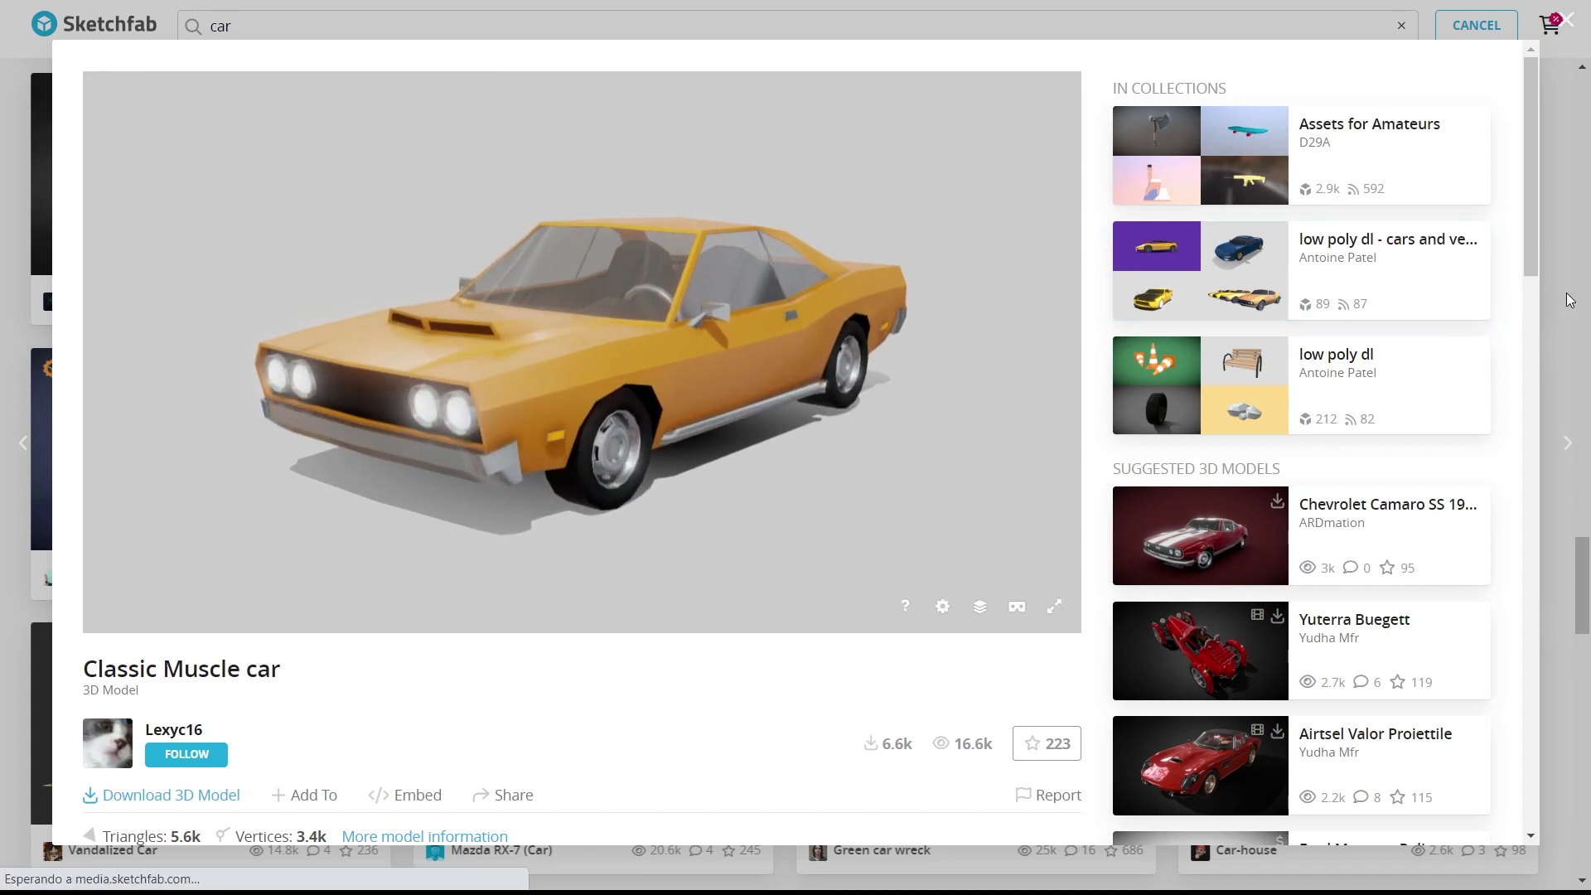
{"action": "key", "text": "Escape"}
{"action": "scroll", "coordinate": [1096, 448], "scroll_direction": "up", "scroll_amount": 5}
{"action": "scroll", "coordinate": [1096, 447], "scroll_direction": "down", "scroll_amount": 15}
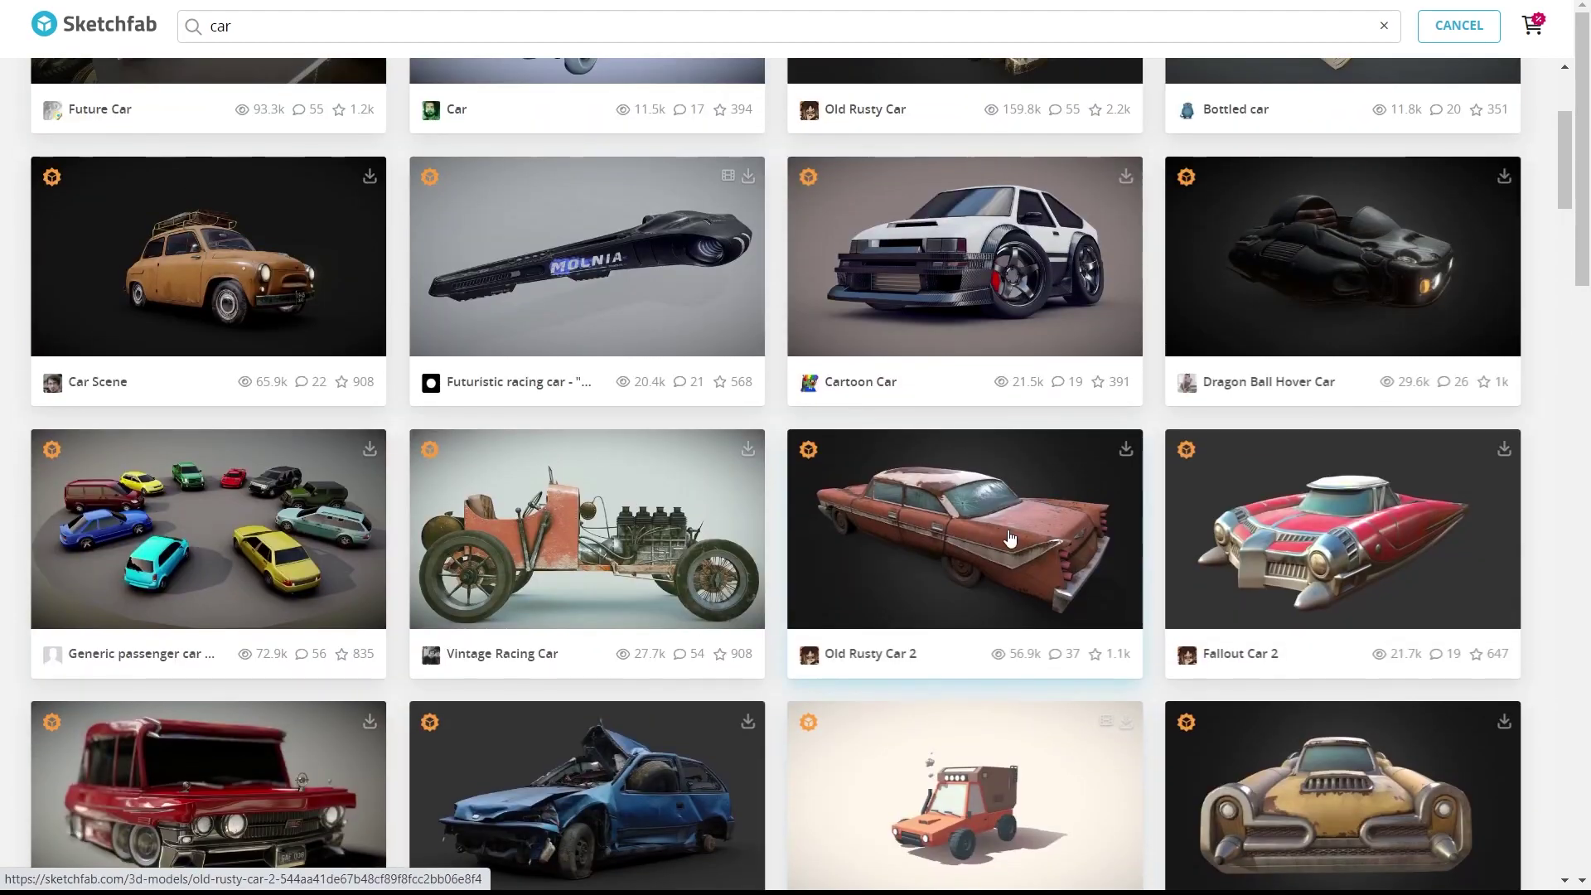
Step: Open the Old Rusty Car 2 model to check its preview and available download formats, and return to the search results
{"action": "left_click", "coordinate": [989, 504]}
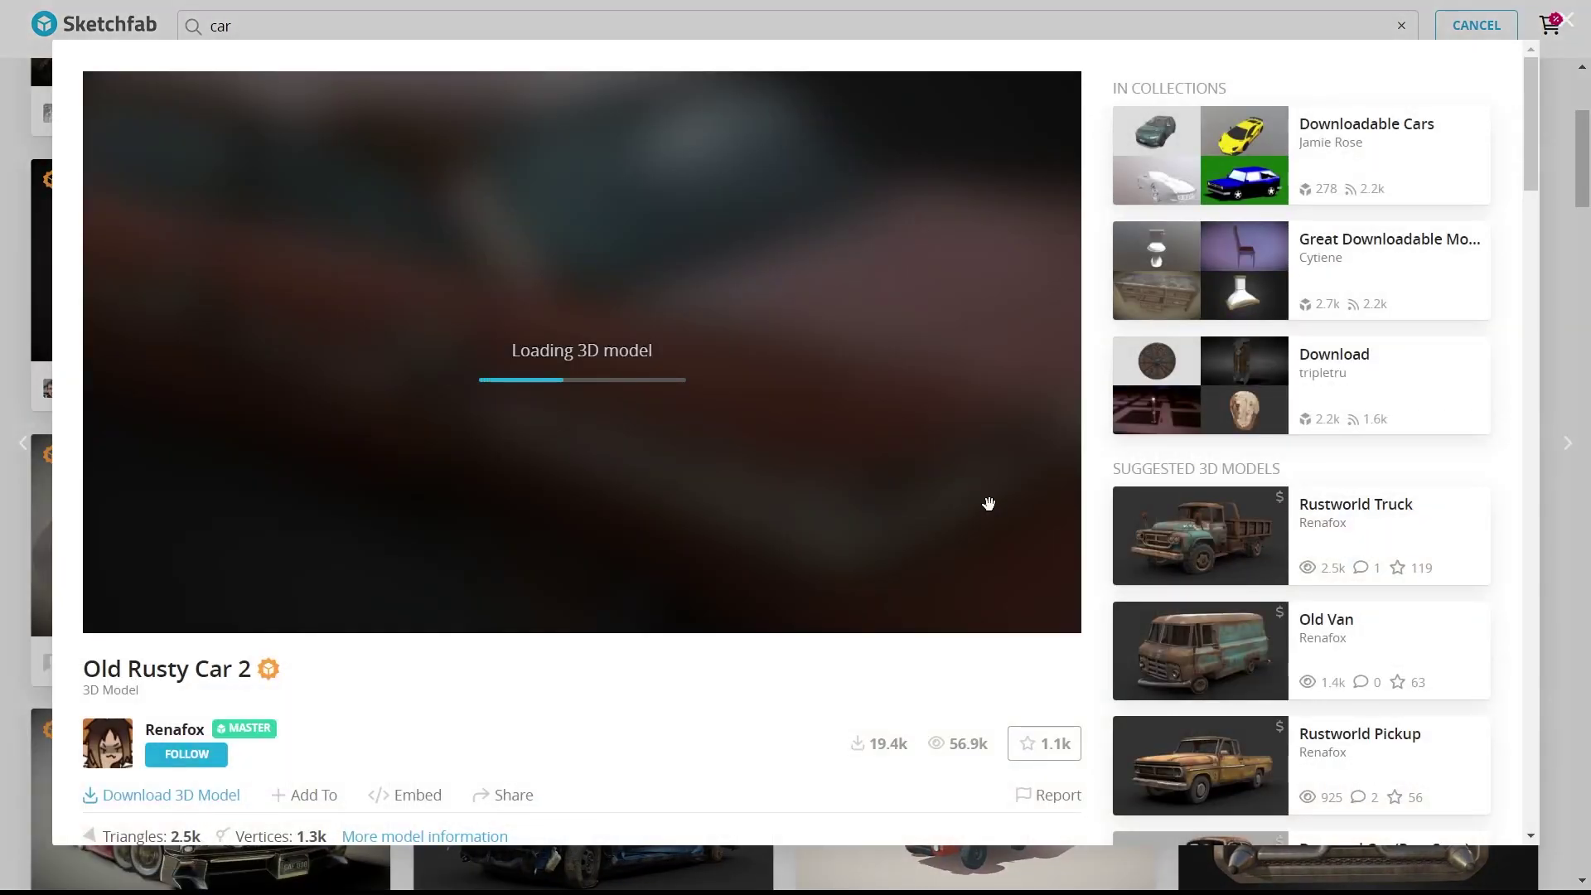
{"action": "left_click_drag", "start_coordinate": [543, 377], "coordinate": [746, 382]}
{"action": "scroll", "coordinate": [476, 638], "scroll_direction": "down", "scroll_amount": 3}
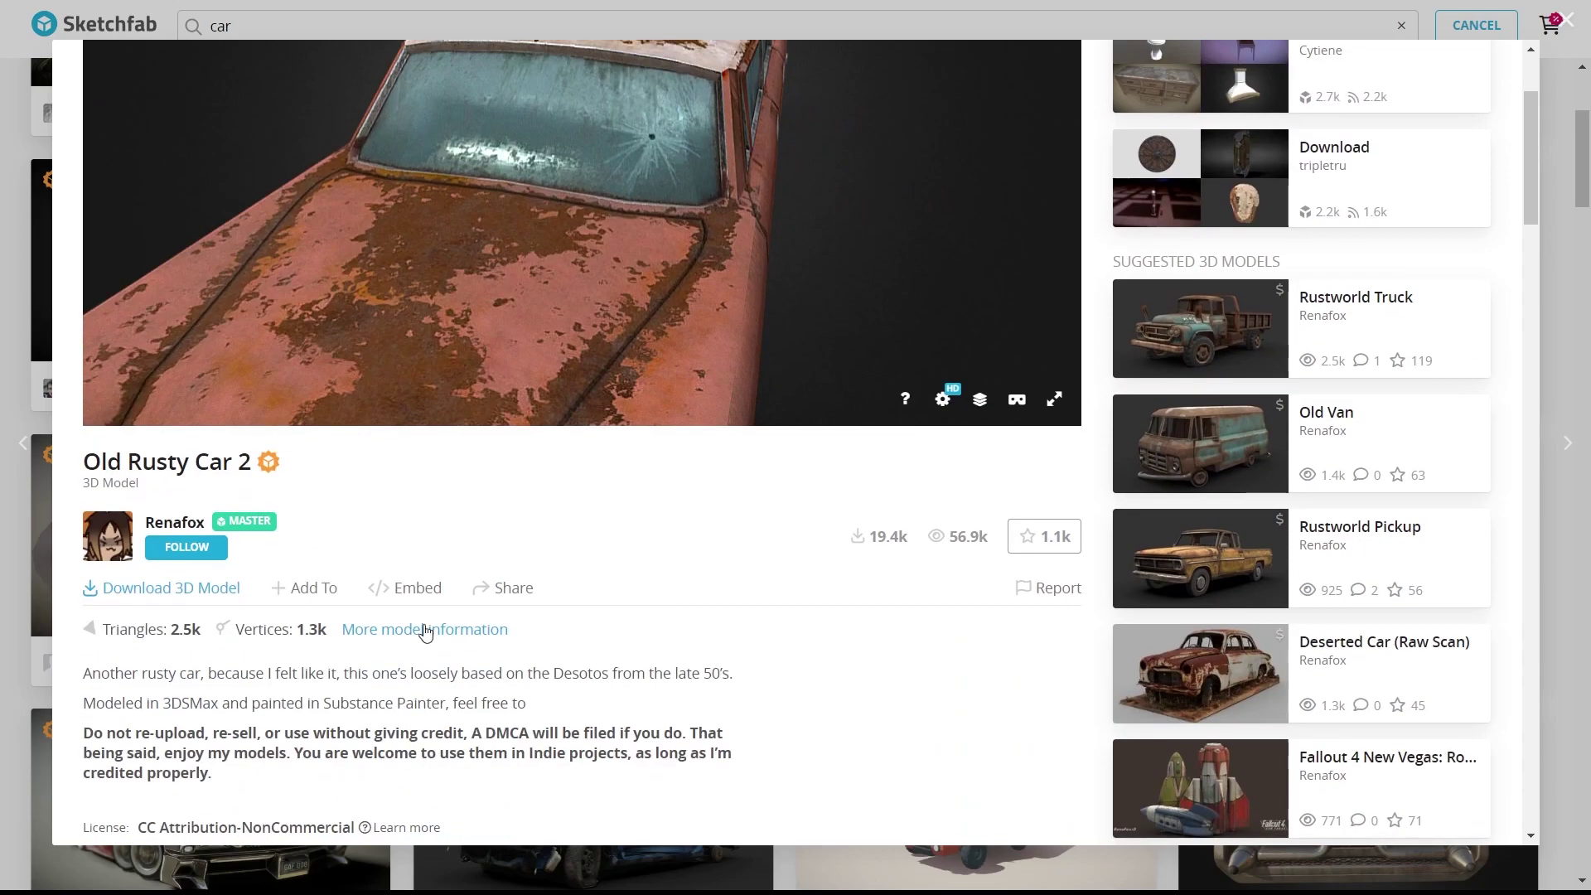
{"action": "left_click", "coordinate": [205, 587]}
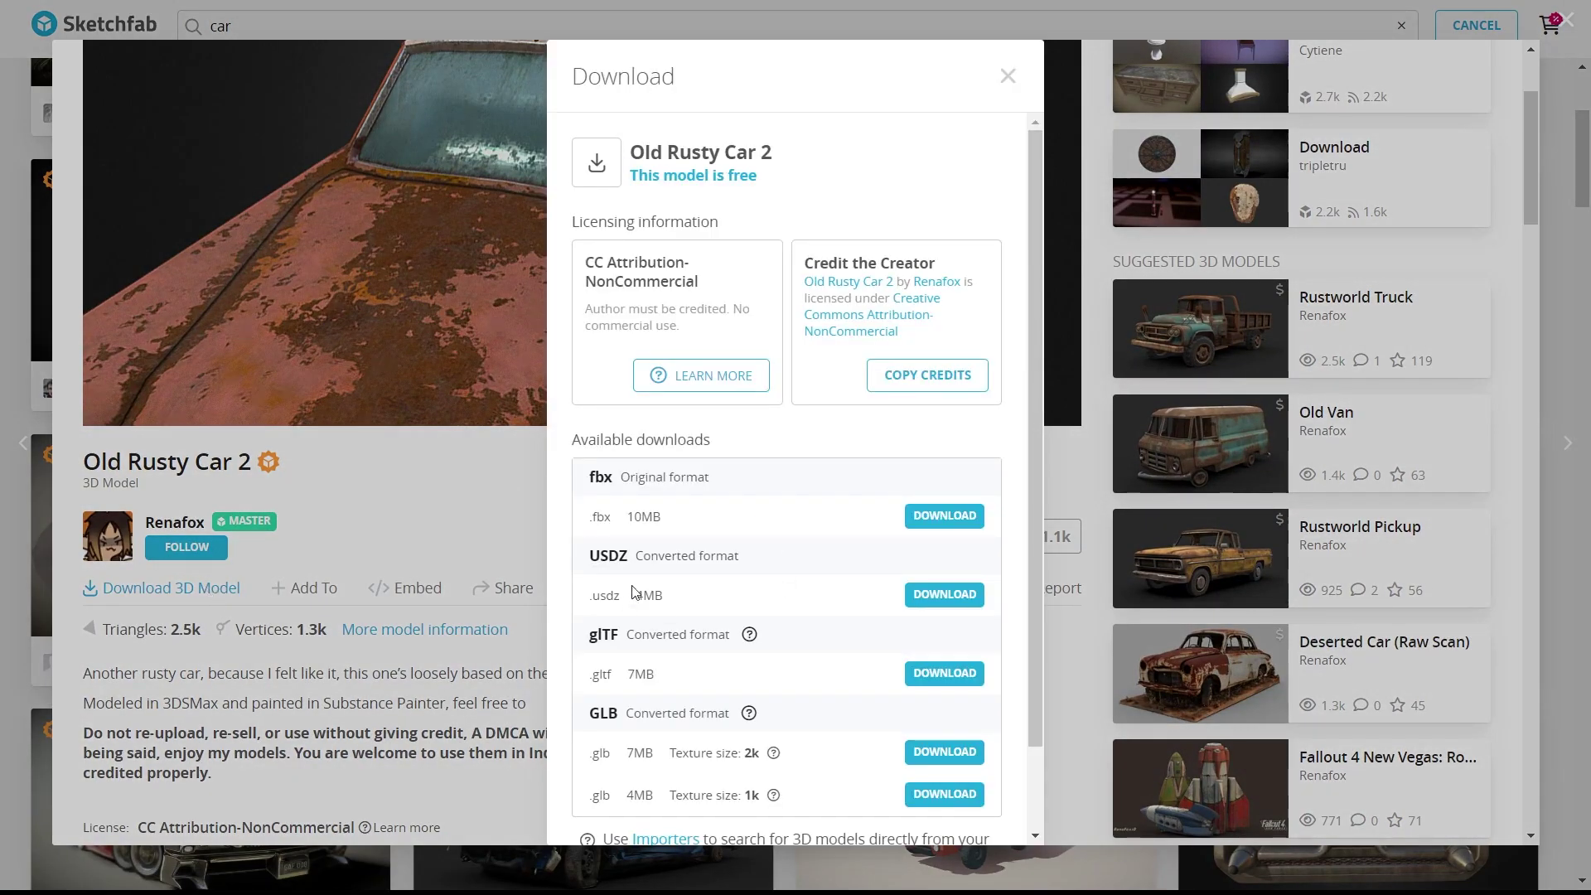
{"action": "key", "text": "Escape"}
{"action": "key", "text": "Escape"}
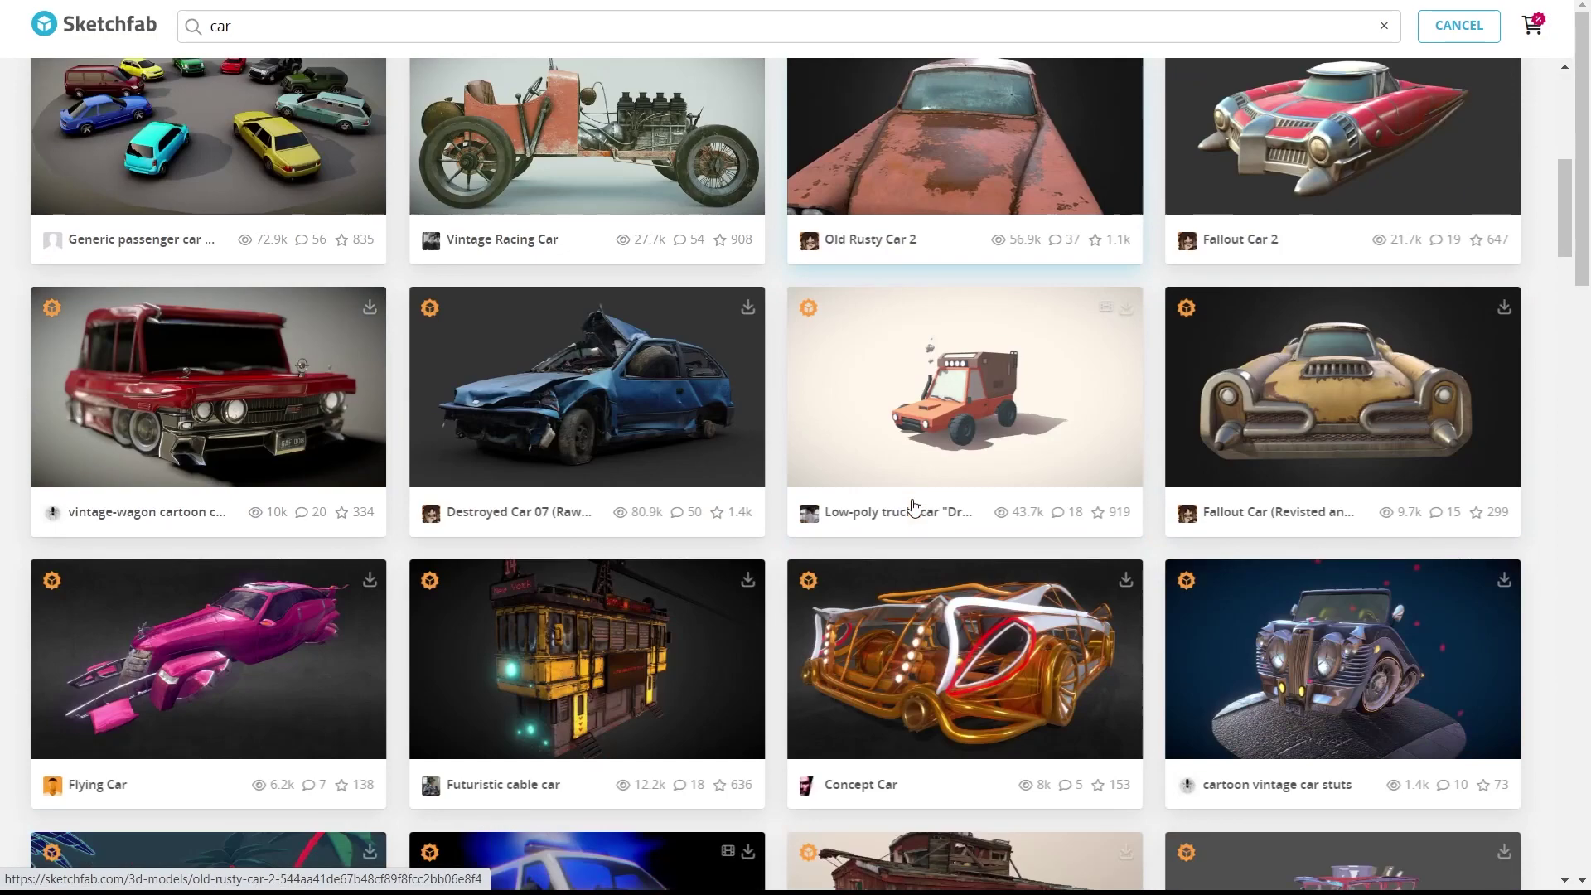
Step: Find the Mazda RX7 Stylised model further down the search results and download it in GLB format
{"action": "scroll", "coordinate": [914, 507], "scroll_direction": "down", "scroll_amount": 8}
{"action": "scroll", "coordinate": [914, 507], "scroll_direction": "down", "scroll_amount": 8}
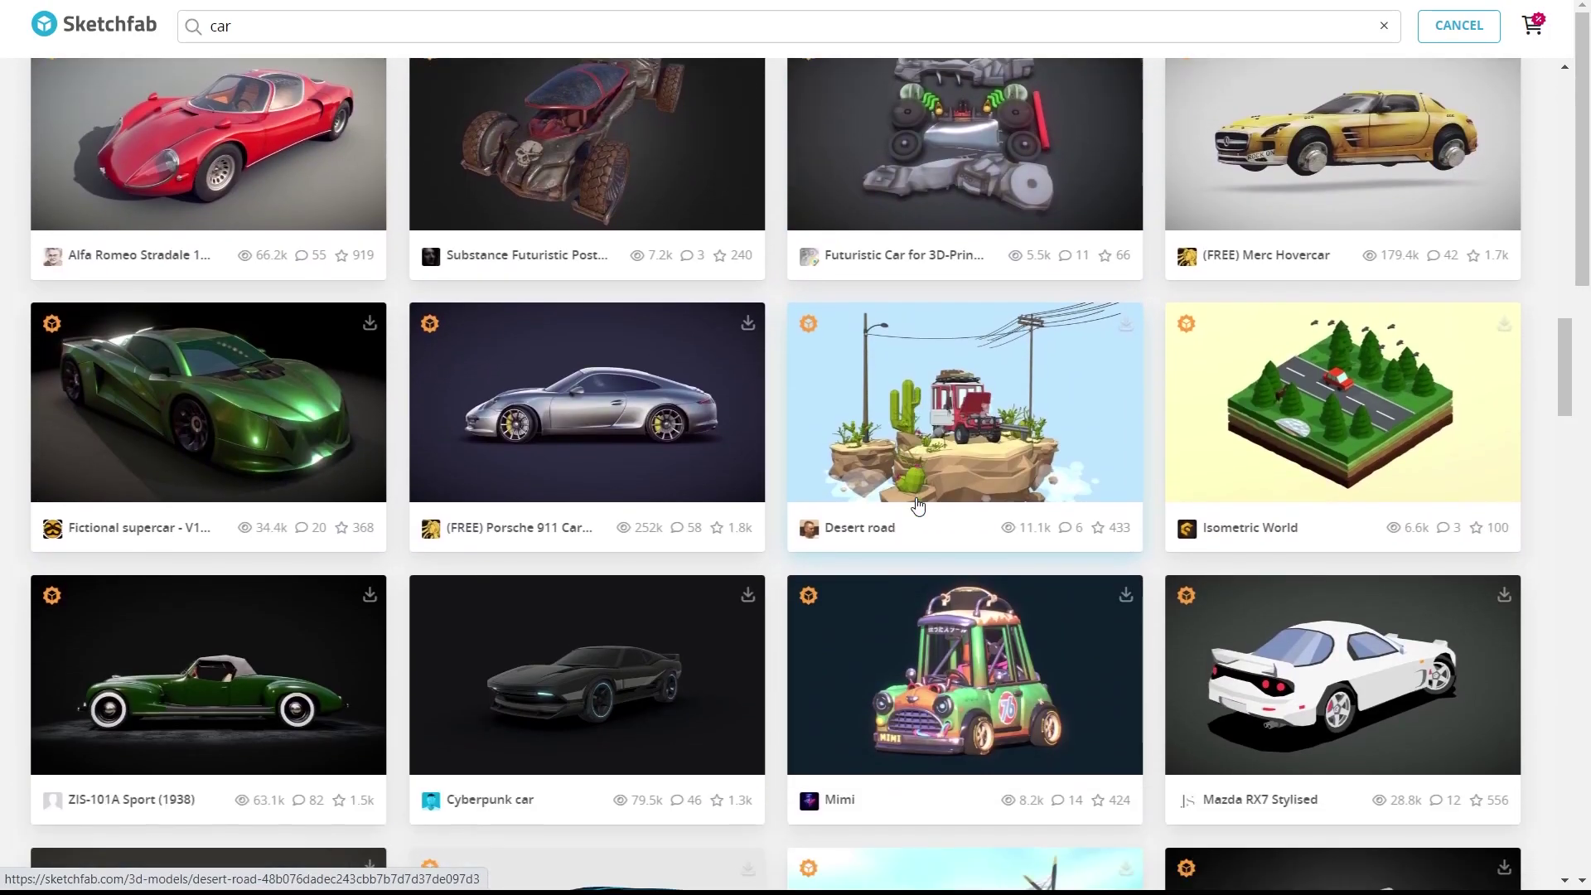
{"action": "left_click", "coordinate": [1385, 666]}
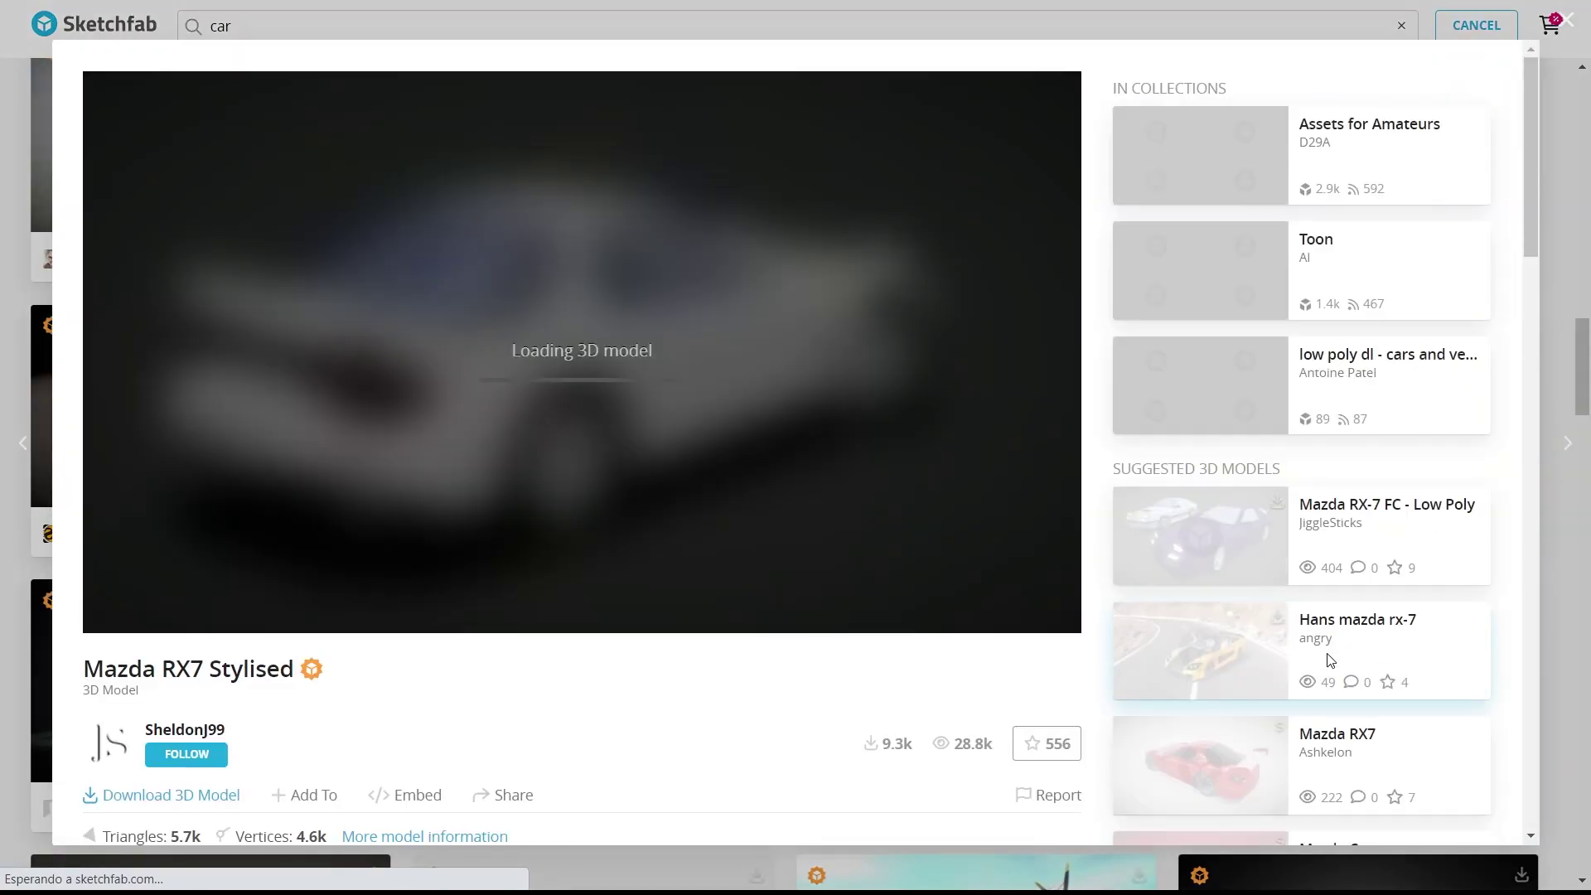
{"action": "scroll", "coordinate": [1091, 373], "scroll_direction": "down", "scroll_amount": 3}
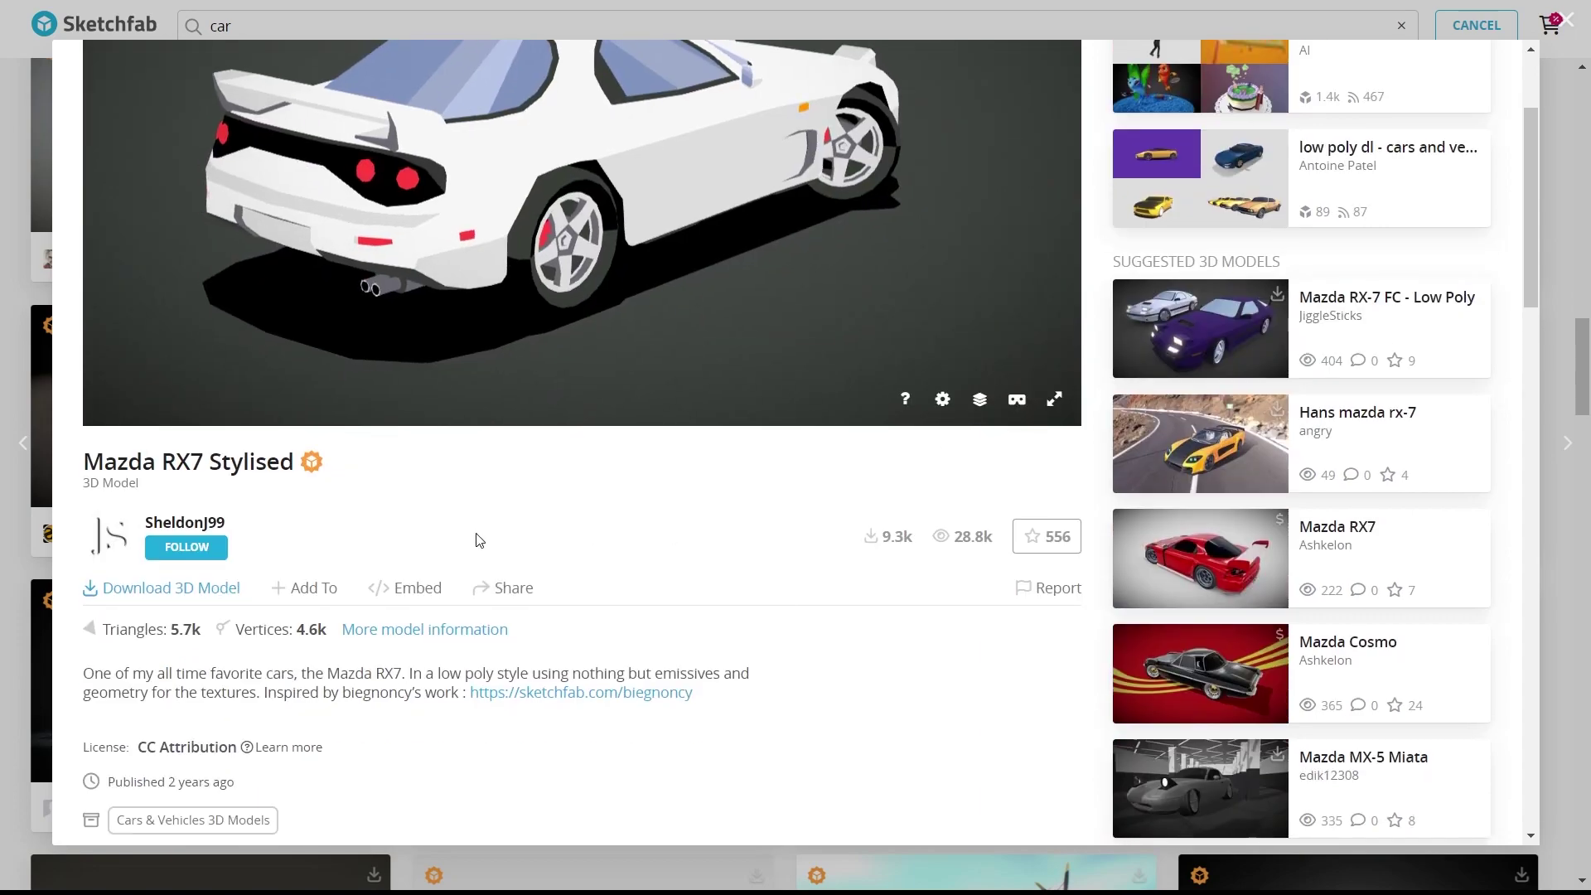
{"action": "left_click", "coordinate": [205, 587]}
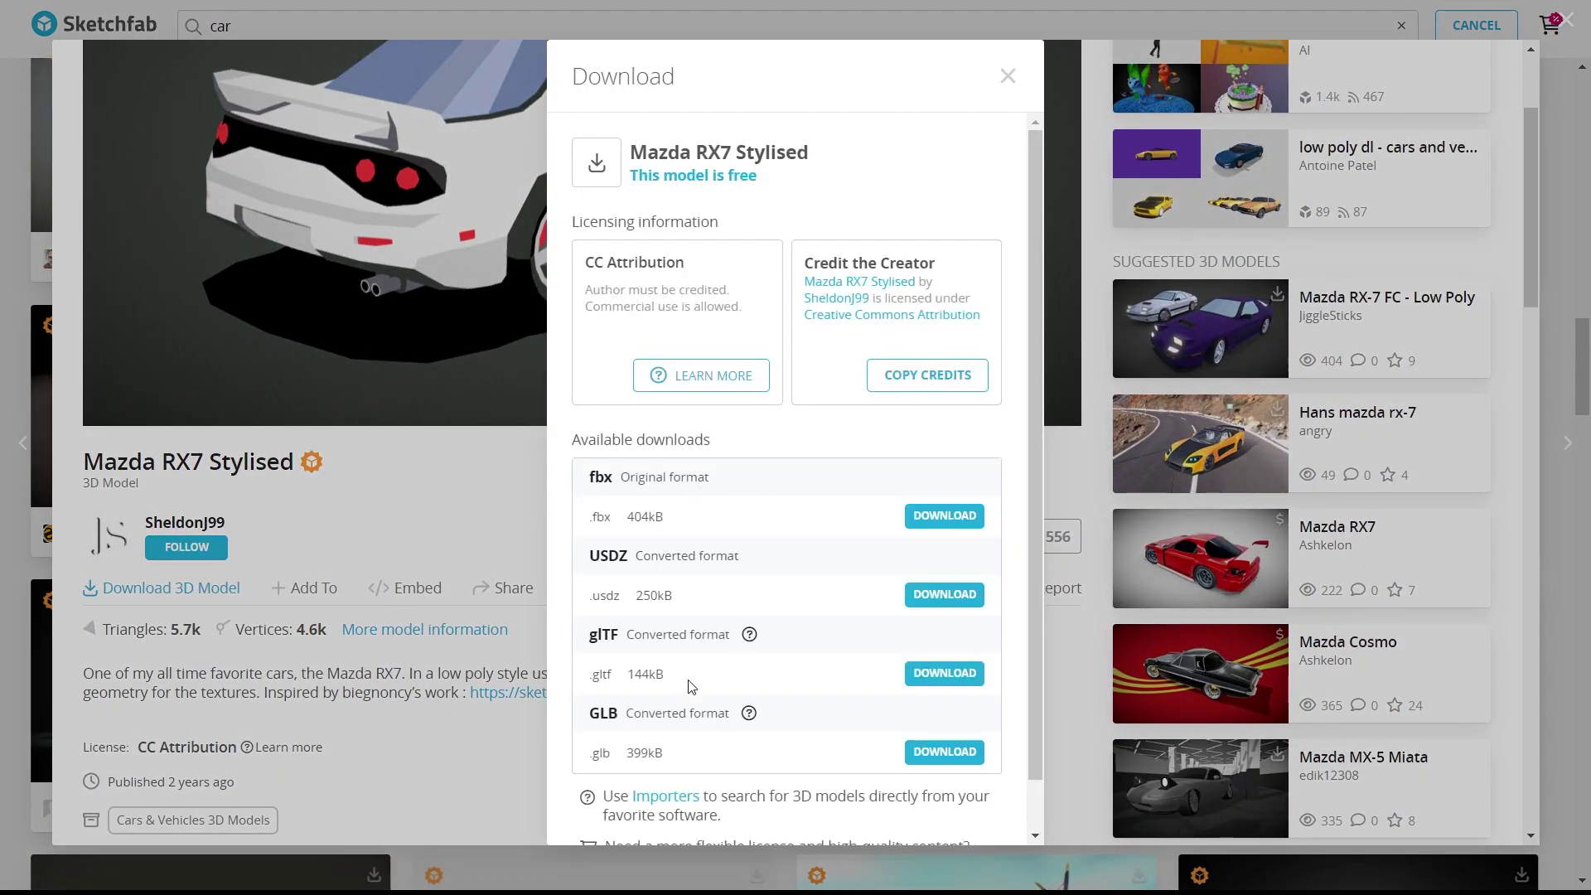
{"action": "left_click", "coordinate": [945, 753]}
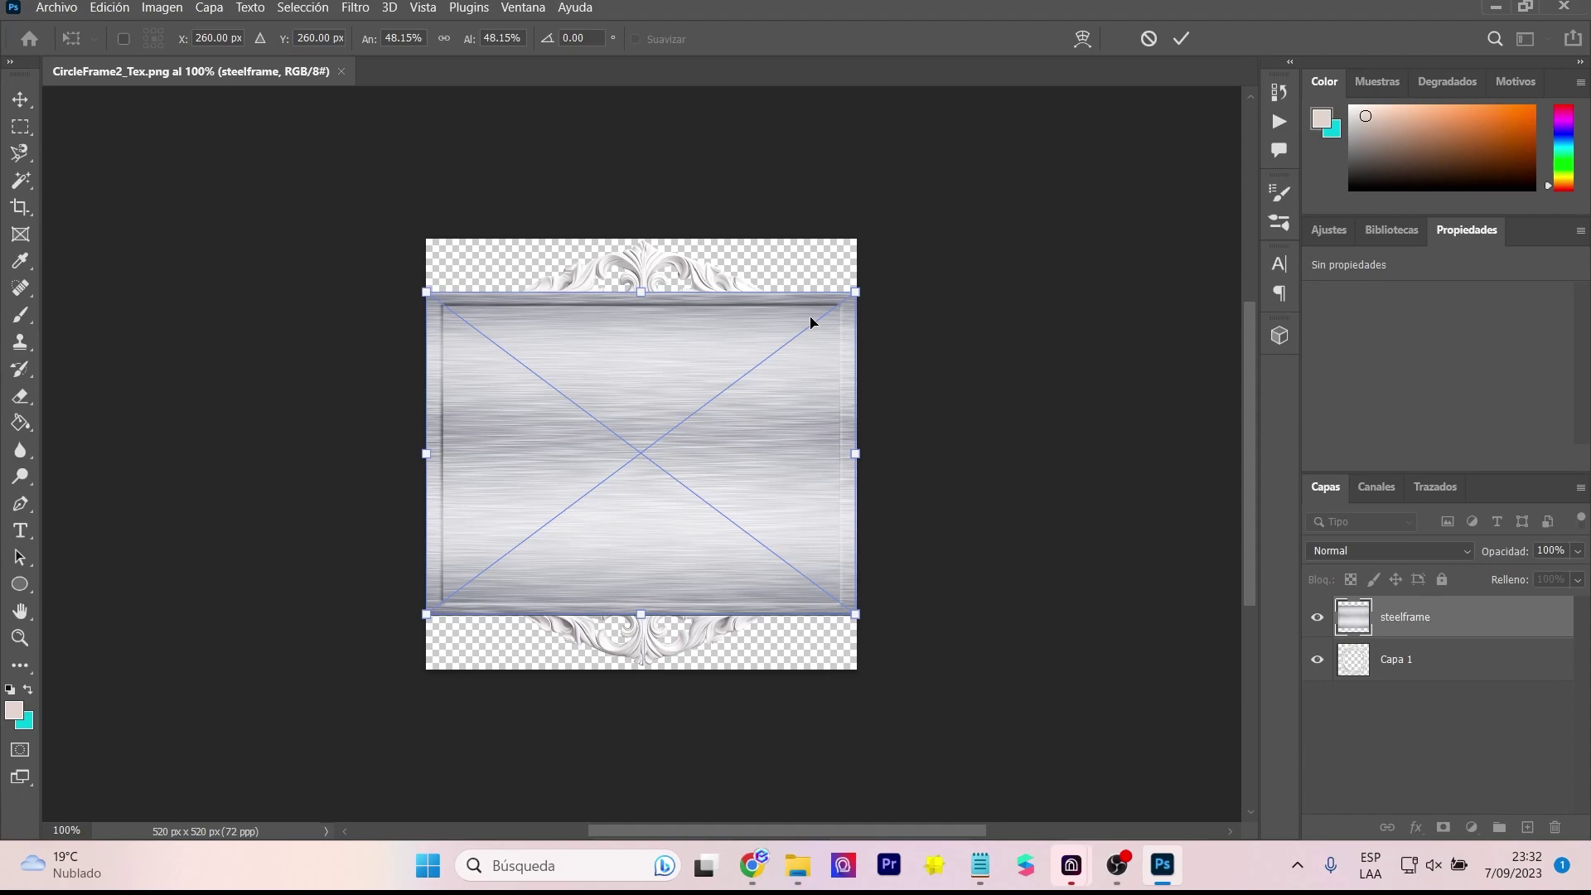
Step: Switch to Photoshop, enlarge the placed steelframe image to about 720 x 540 px, and move its layer below Capa 1
{"action": "left_click_drag", "start_coordinate": [856, 292], "coordinate": [942, 227]}
{"action": "left_click_drag", "start_coordinate": [426, 614], "coordinate": [347, 673]}
{"action": "key", "text": "Return"}
{"action": "left_click_drag", "start_coordinate": [1412, 670], "coordinate": [1409, 618]}
Step: Rasterize the steelframe layer and cut out its circular area inside the ornate frame's opening
{"action": "right_click", "coordinate": [1416, 660]}
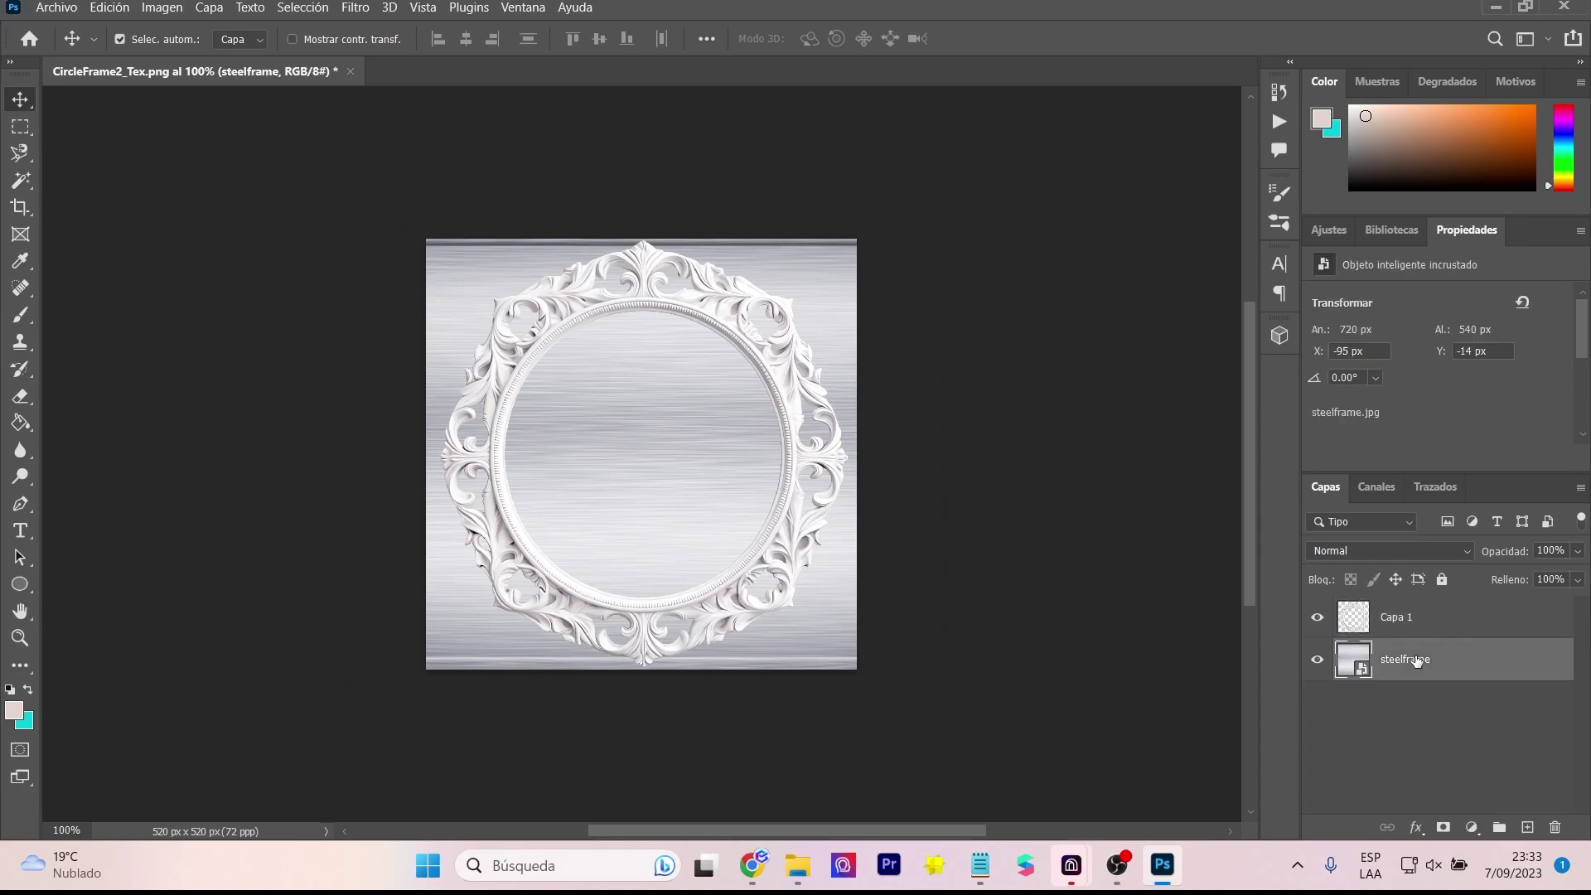
{"action": "left_click", "coordinate": [1183, 426]}
{"action": "left_click", "coordinate": [1416, 632]}
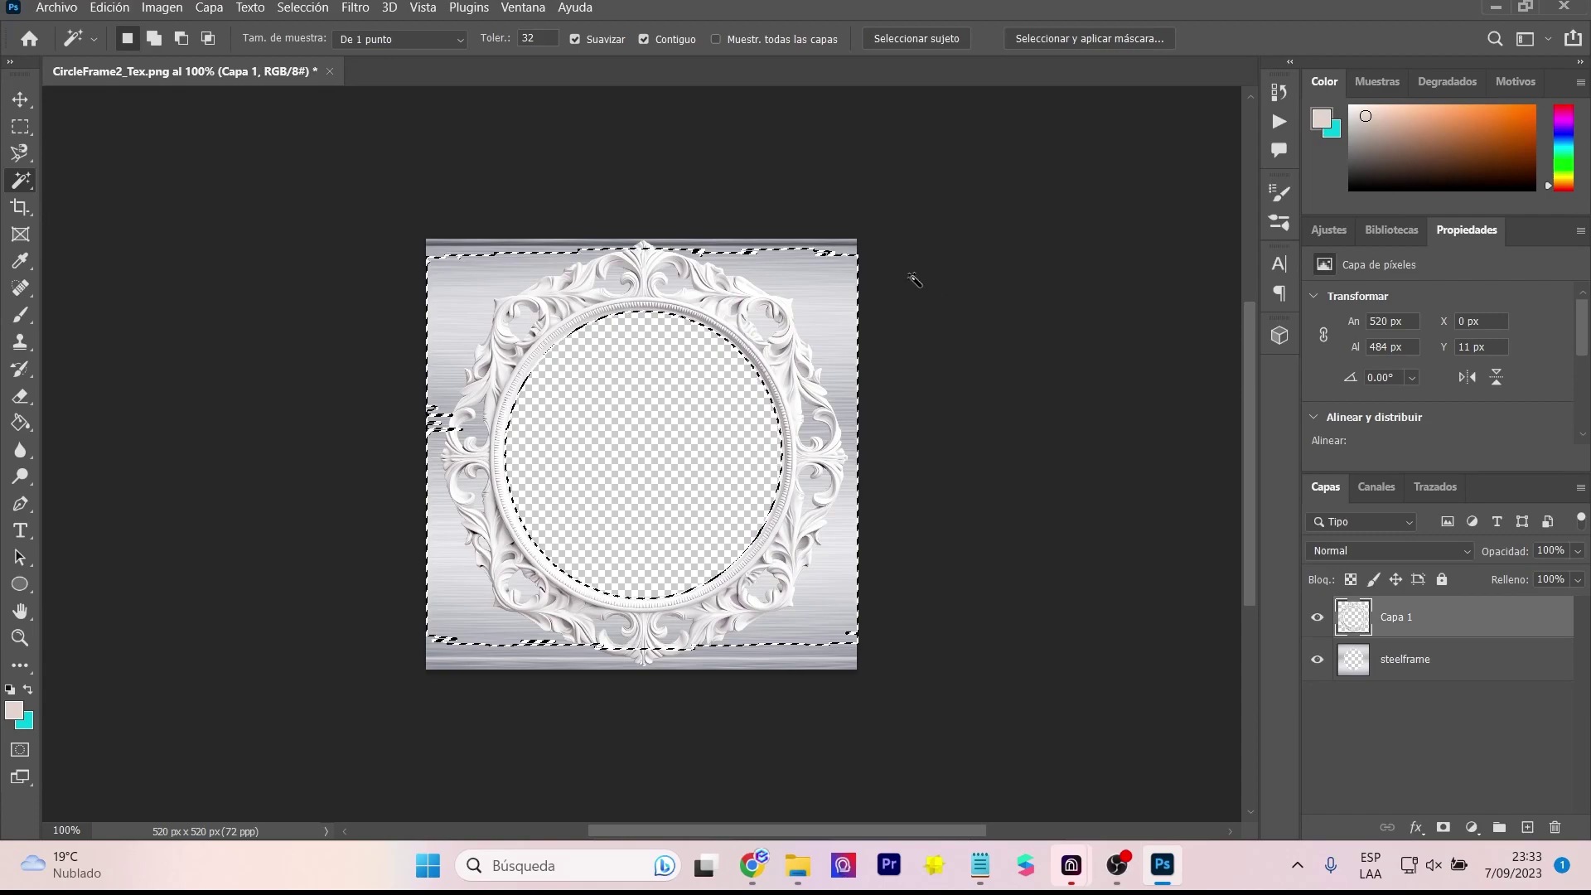
Step: Select the area outside the ornate frame on Capa 1, delete it from the steelframe layer, and hide Capa 1
{"action": "left_click", "coordinate": [1427, 657]}
{"action": "left_click", "coordinate": [1345, 605]}
{"action": "key", "text": "ctrl+d"}
{"action": "left_click", "coordinate": [474, 243]}
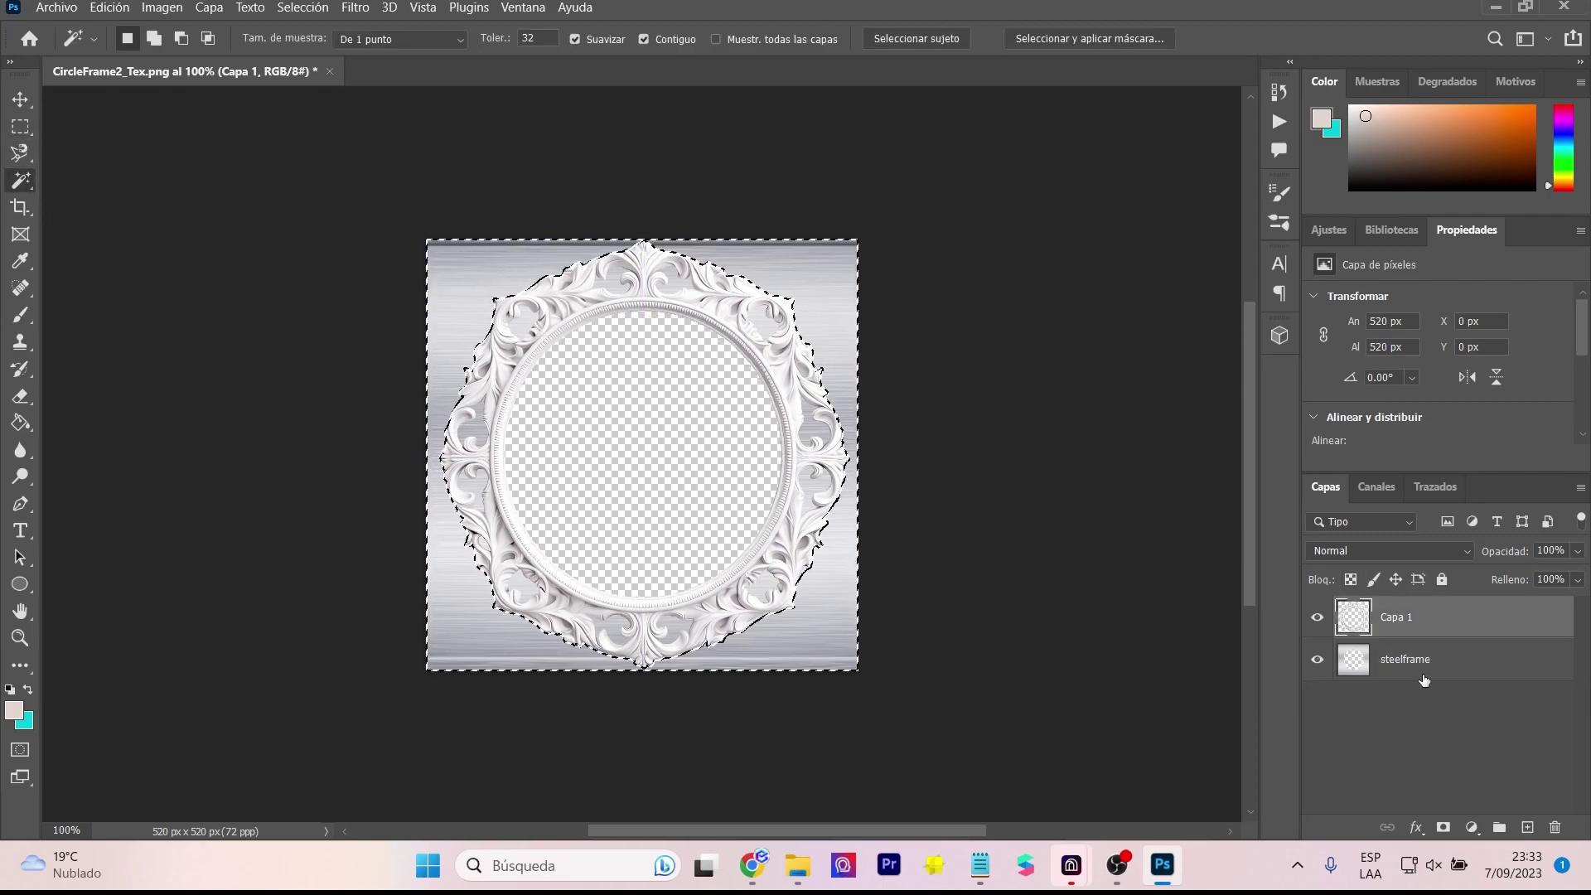
{"action": "left_click", "coordinate": [1409, 659]}
{"action": "key", "text": "Delete"}
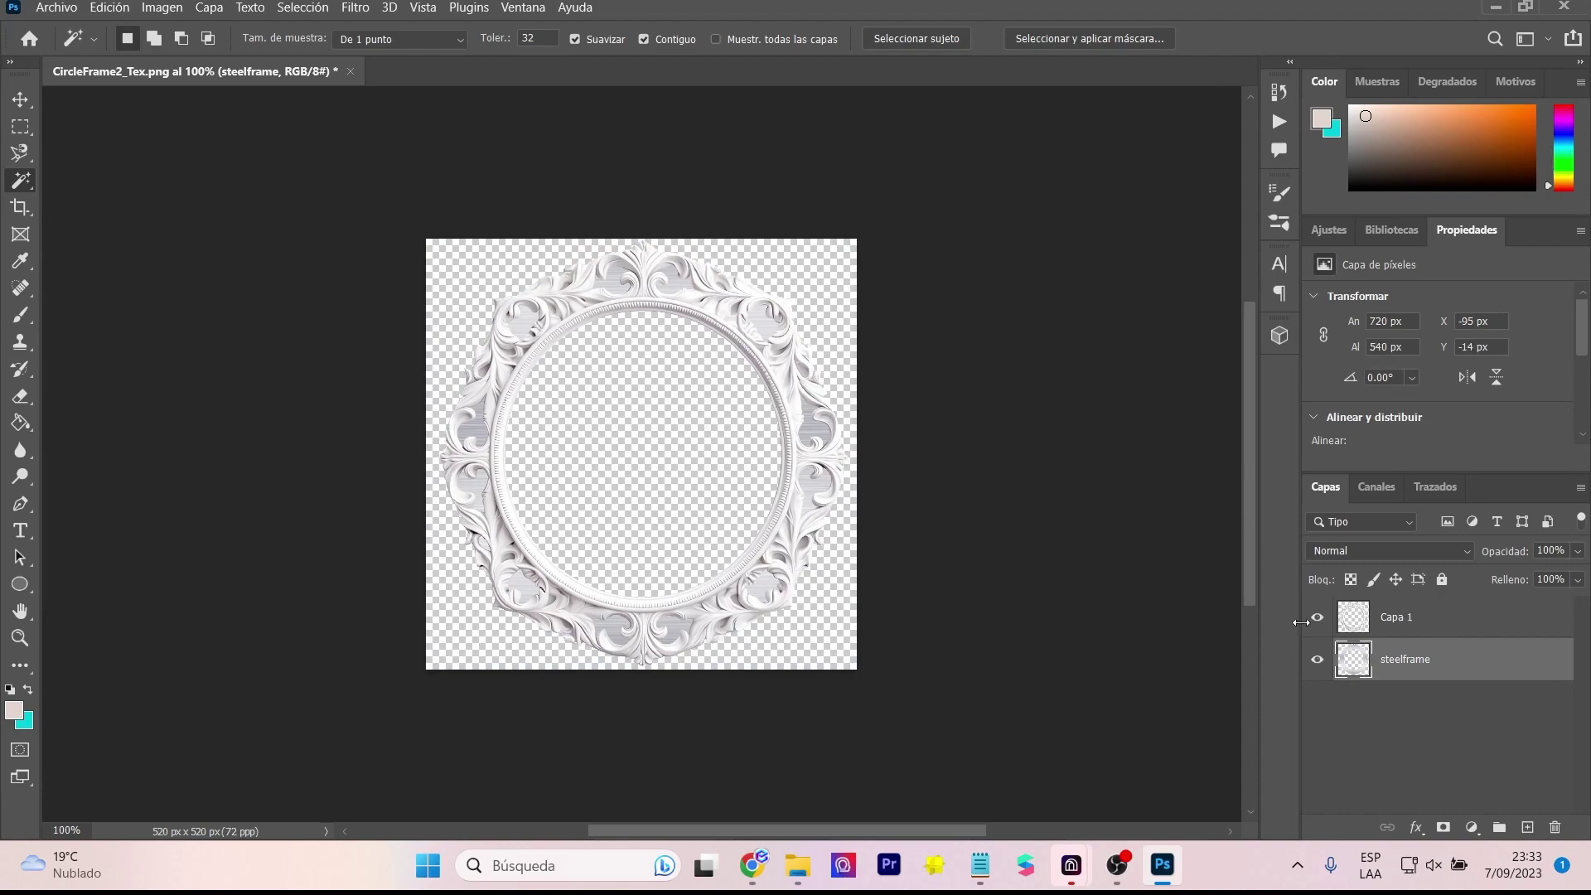
{"action": "left_click", "coordinate": [1317, 617]}
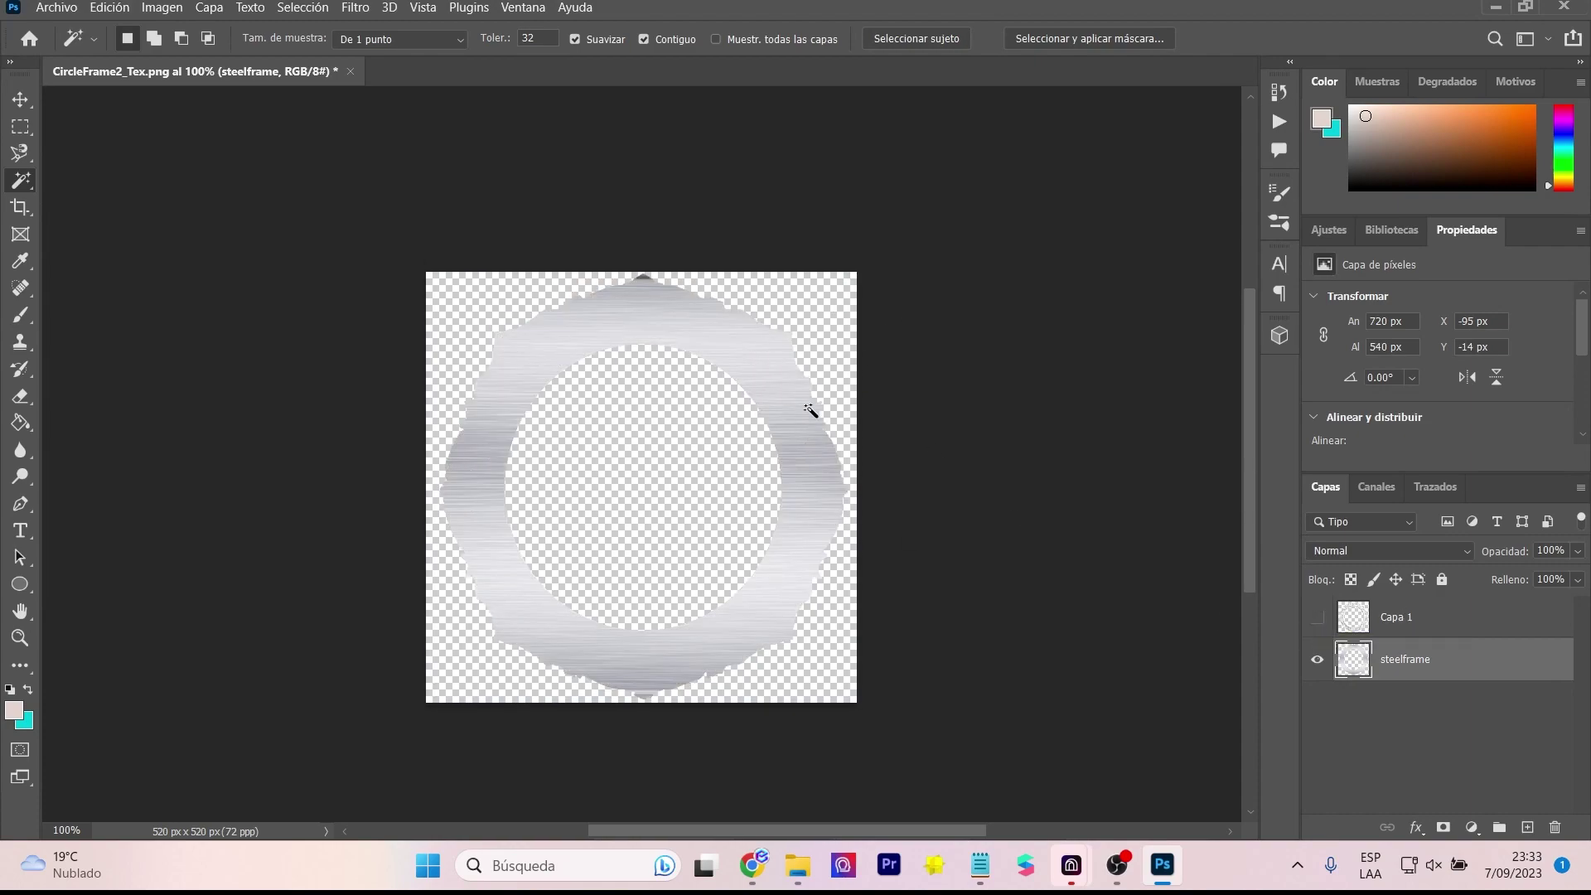
Step: Export the steel ring as a transparent PNG named Circlesteel in the Effect House Portal folder
{"action": "scroll", "coordinate": [695, 378], "scroll_direction": "up", "scroll_amount": 3, "text": "alt"}
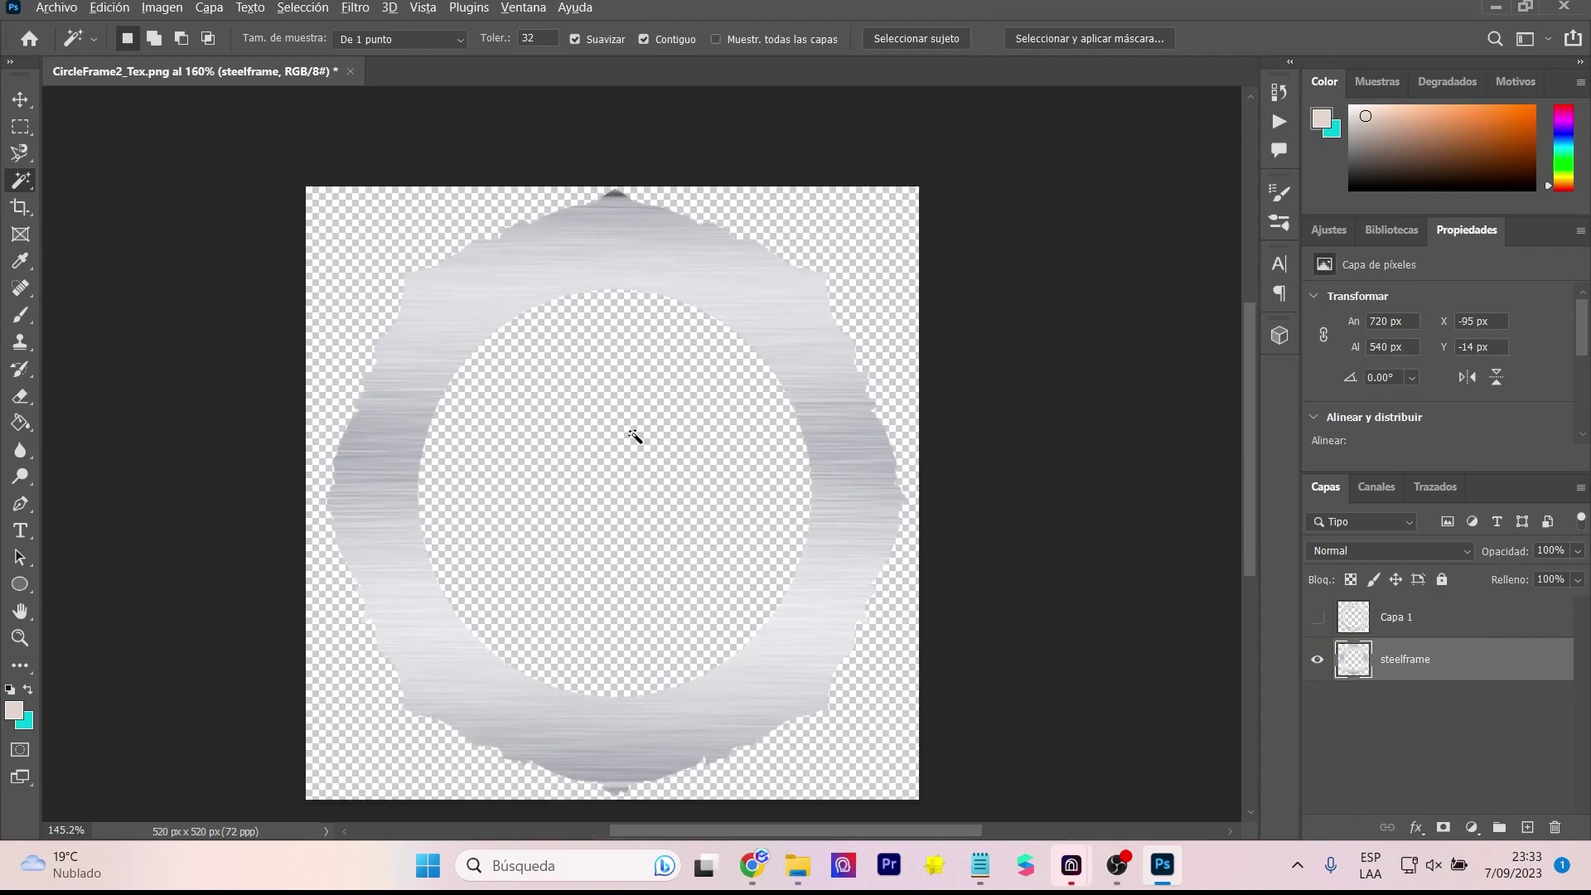
{"action": "left_click", "coordinate": [56, 7]}
{"action": "left_click", "coordinate": [354, 327]}
{"action": "left_click", "coordinate": [1268, 90]}
{"action": "left_click", "coordinate": [1257, 128]}
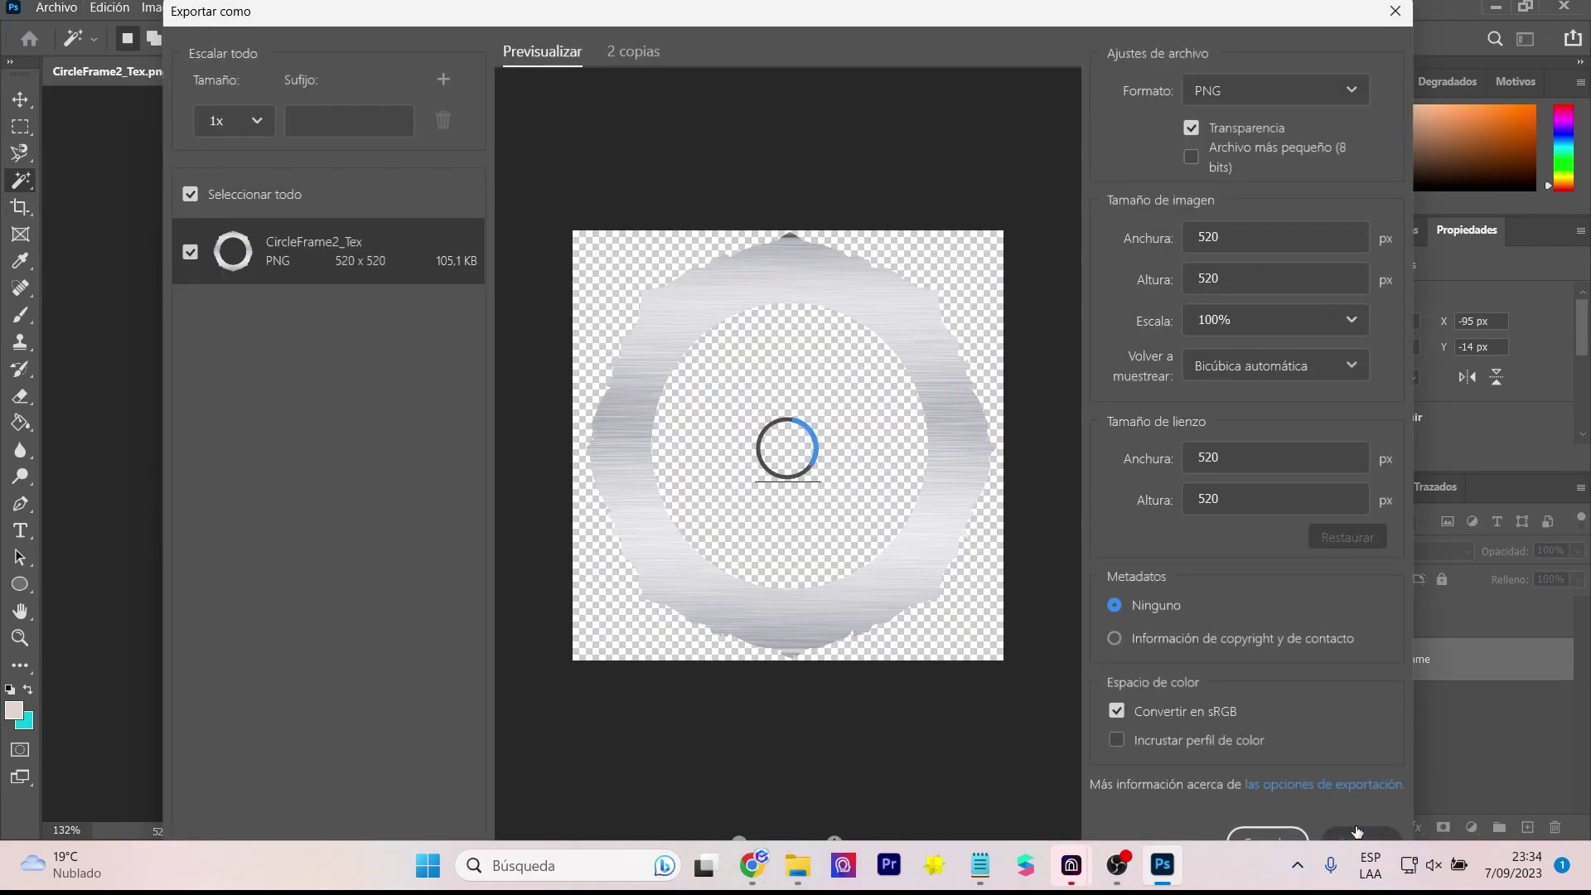
{"action": "left_click", "coordinate": [1356, 831]}
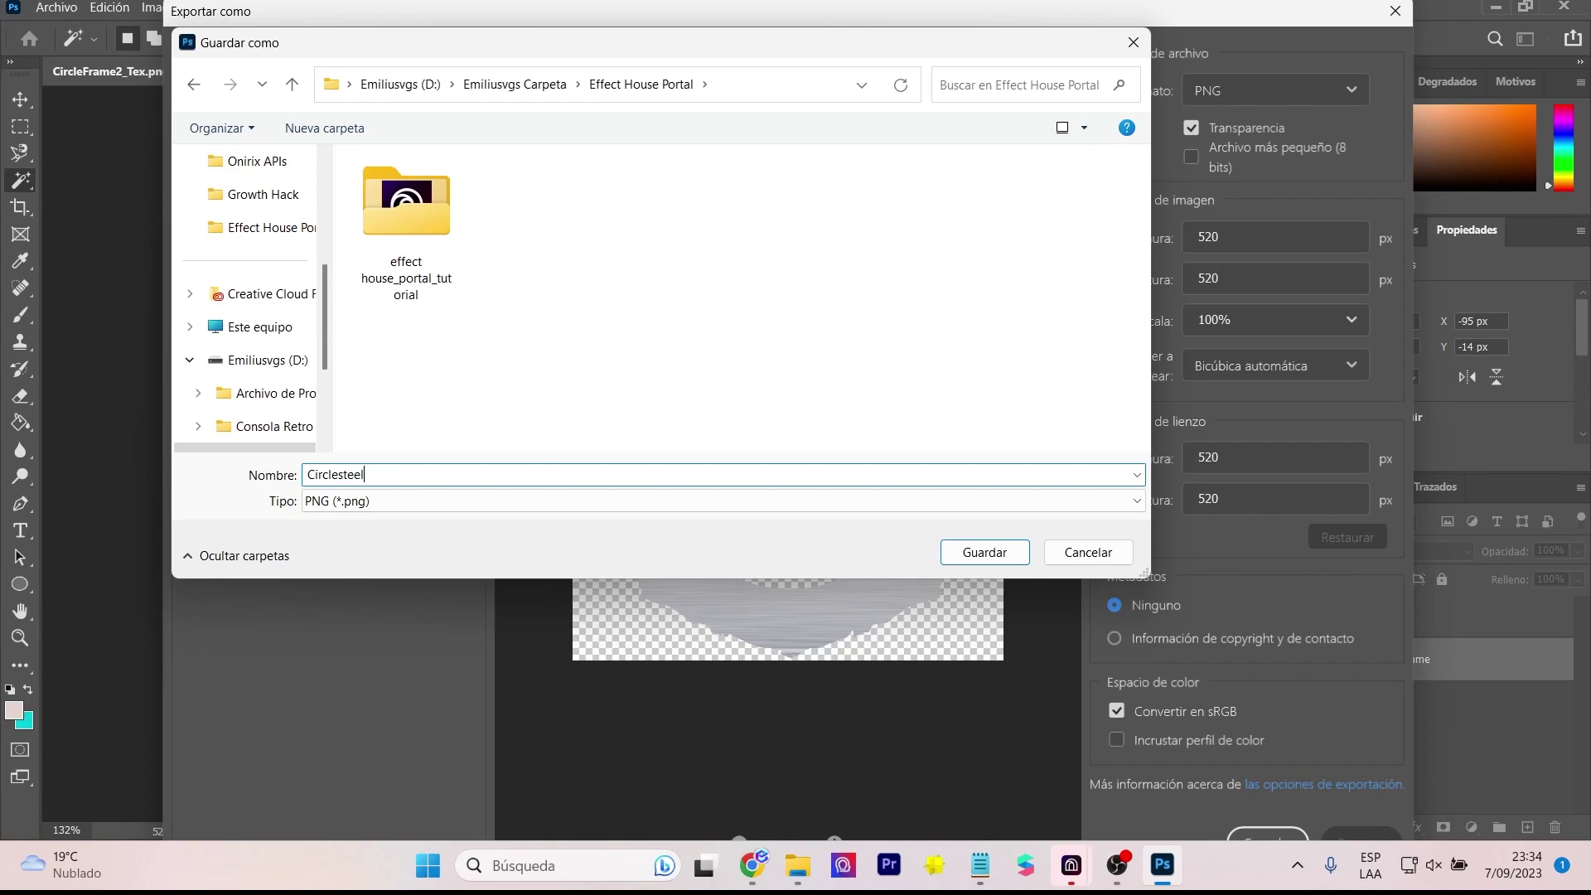
{"action": "key", "text": "Return"}
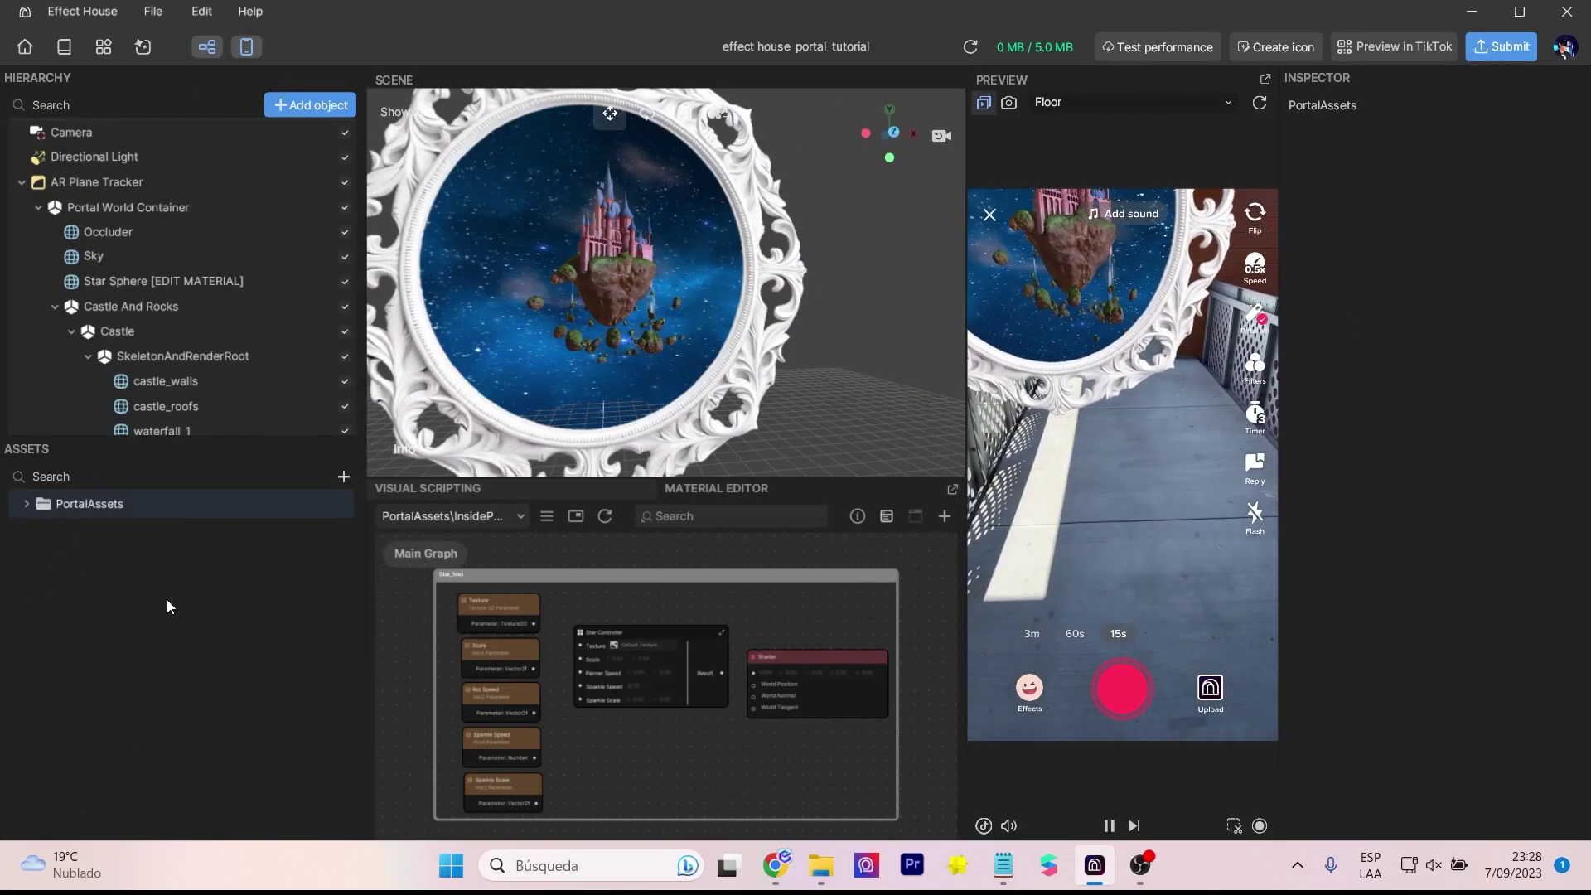
Step: Switch to Effect House and import the garage and steelframe images from the computer into the assets
{"action": "left_click", "coordinate": [343, 476]}
{"action": "mouse_move", "coordinate": [436, 457]}
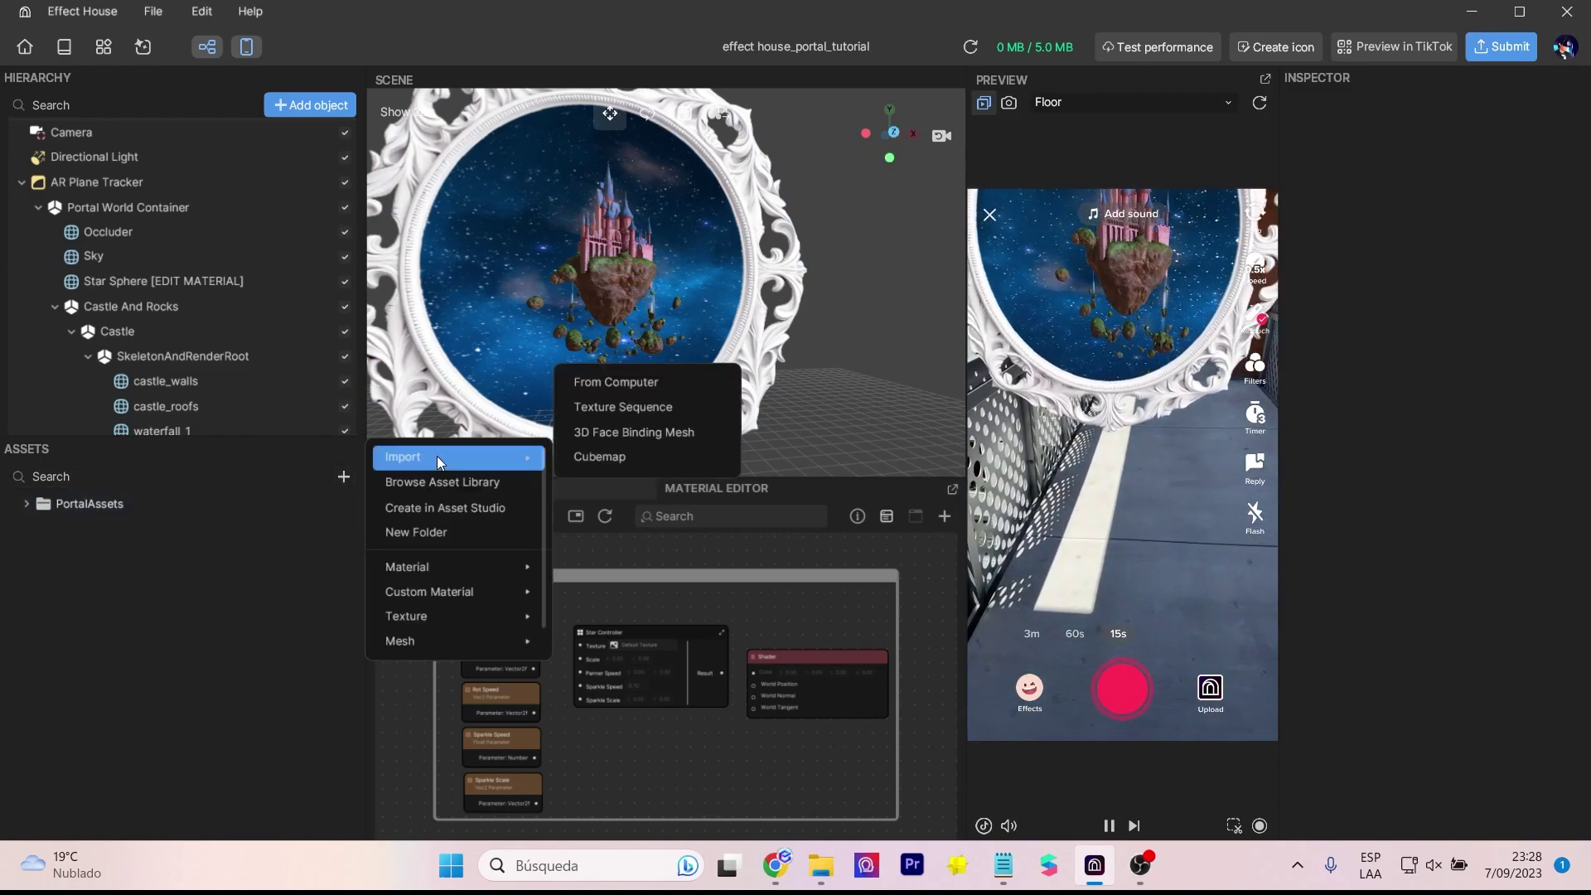
{"action": "left_click", "coordinate": [615, 381]}
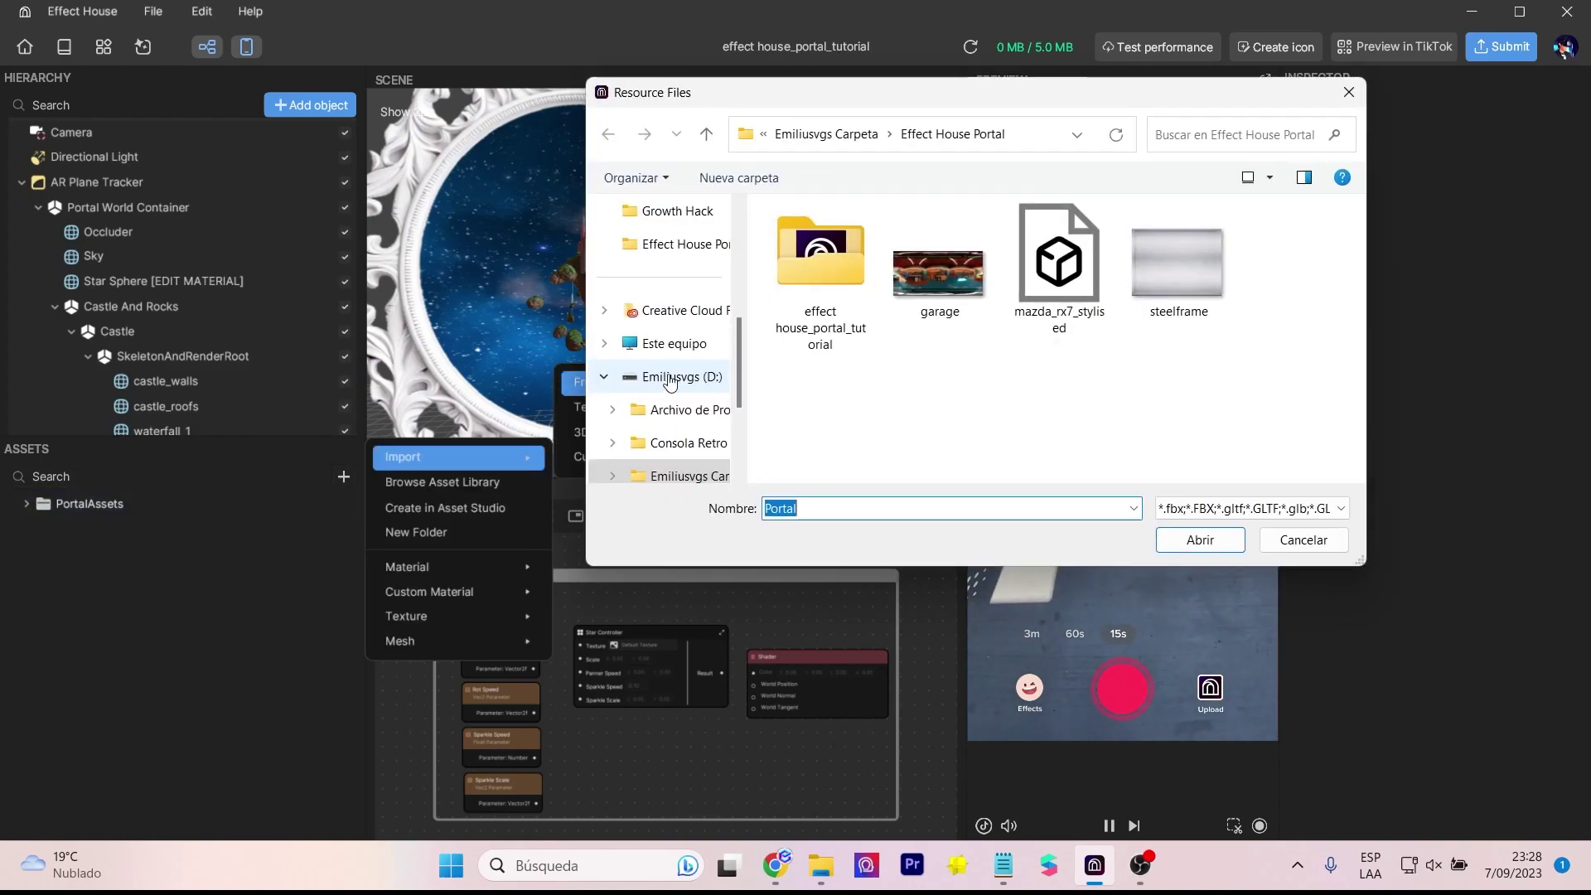
{"action": "left_click", "coordinate": [1142, 277], "text": "ctrl"}
{"action": "key", "text": "Return"}
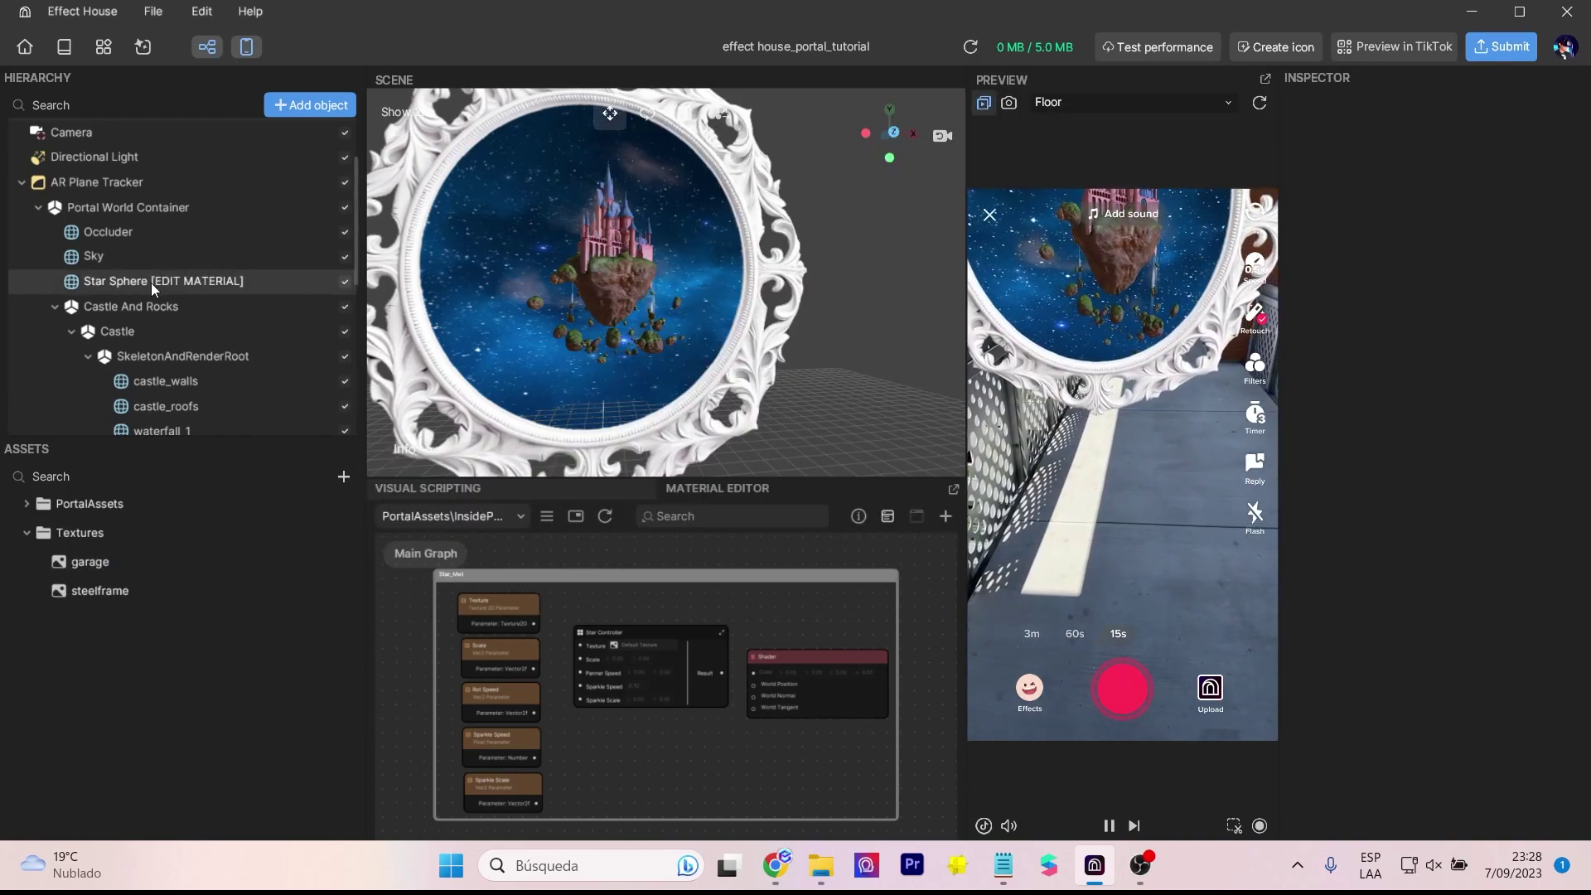
Step: Find the Sky object's Sky_Mat material in the assets and set its texture to garage
{"action": "left_click", "coordinate": [92, 256]}
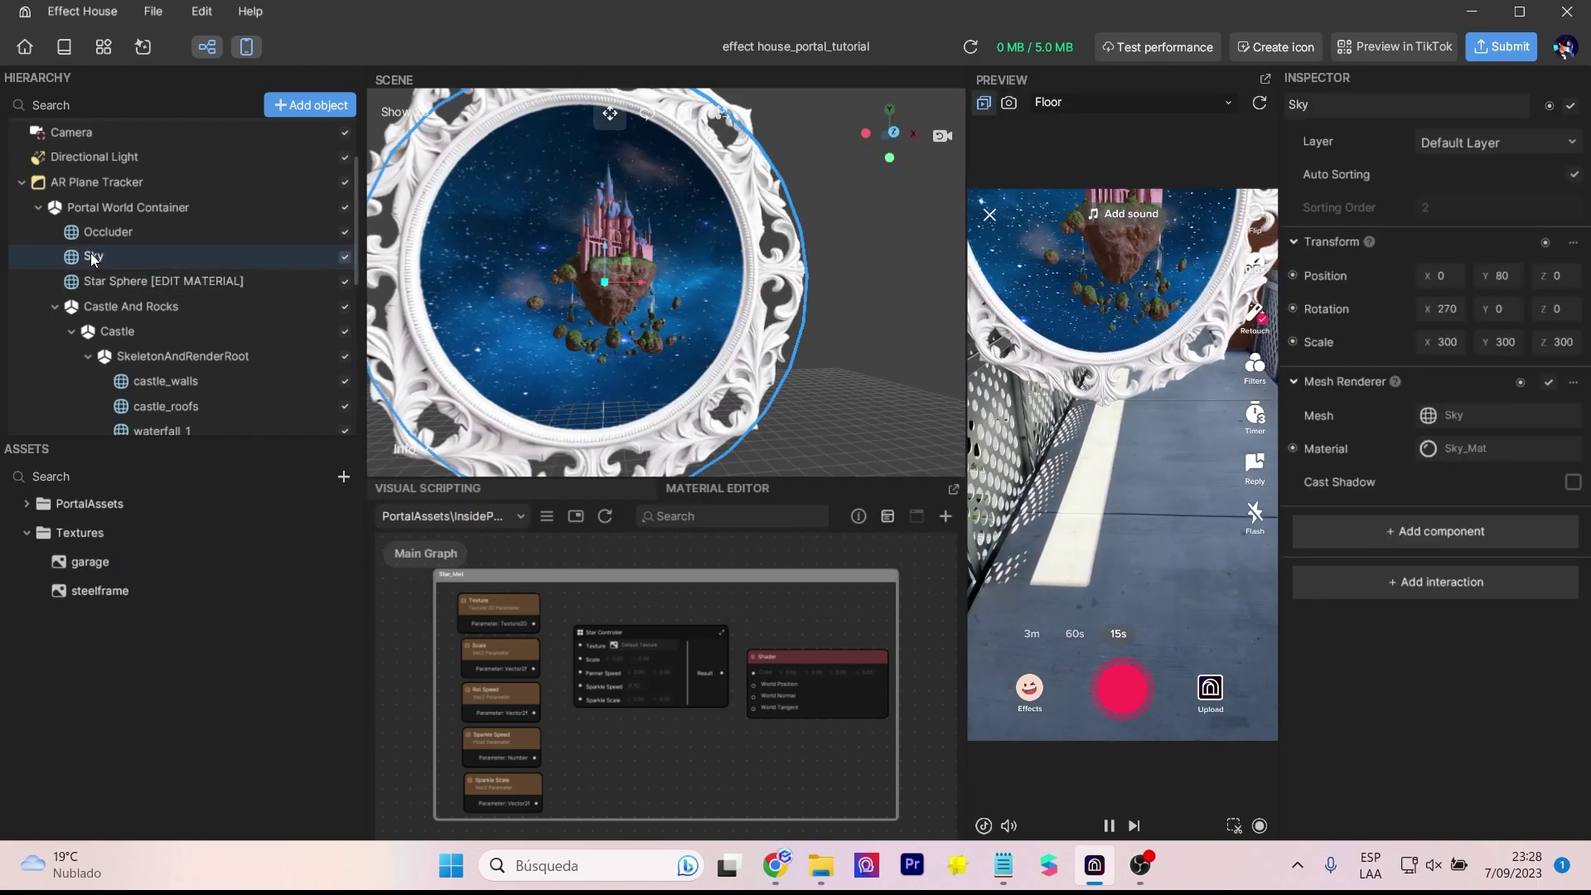
{"action": "left_click", "coordinate": [66, 476]}
{"action": "type", "text": "sky_"}
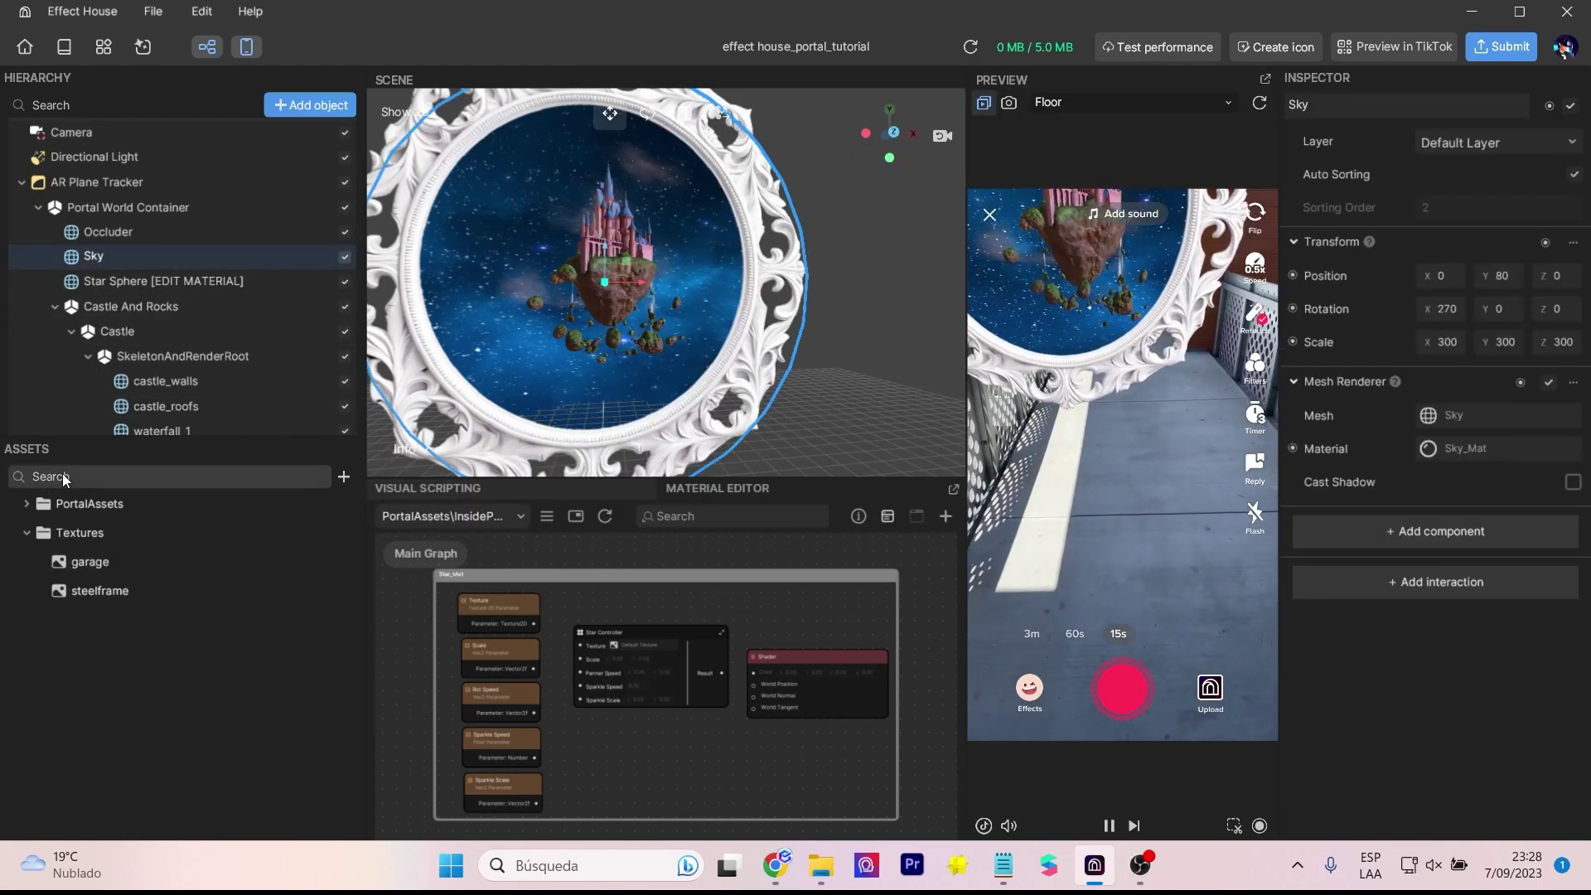
{"action": "type", "text": "mat"}
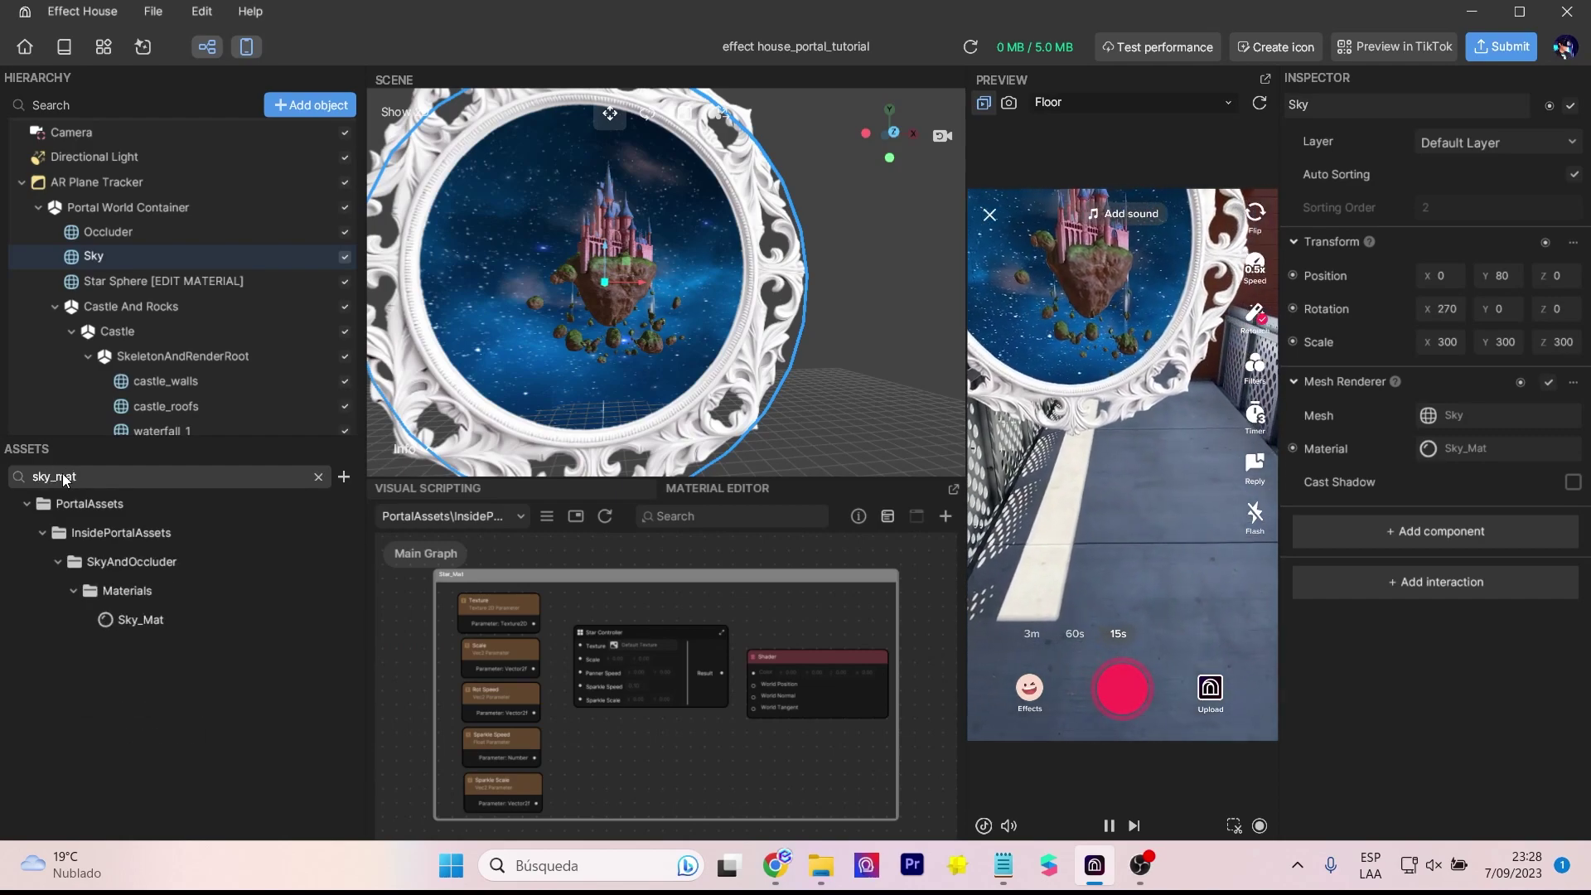
{"action": "left_click", "coordinate": [133, 622]}
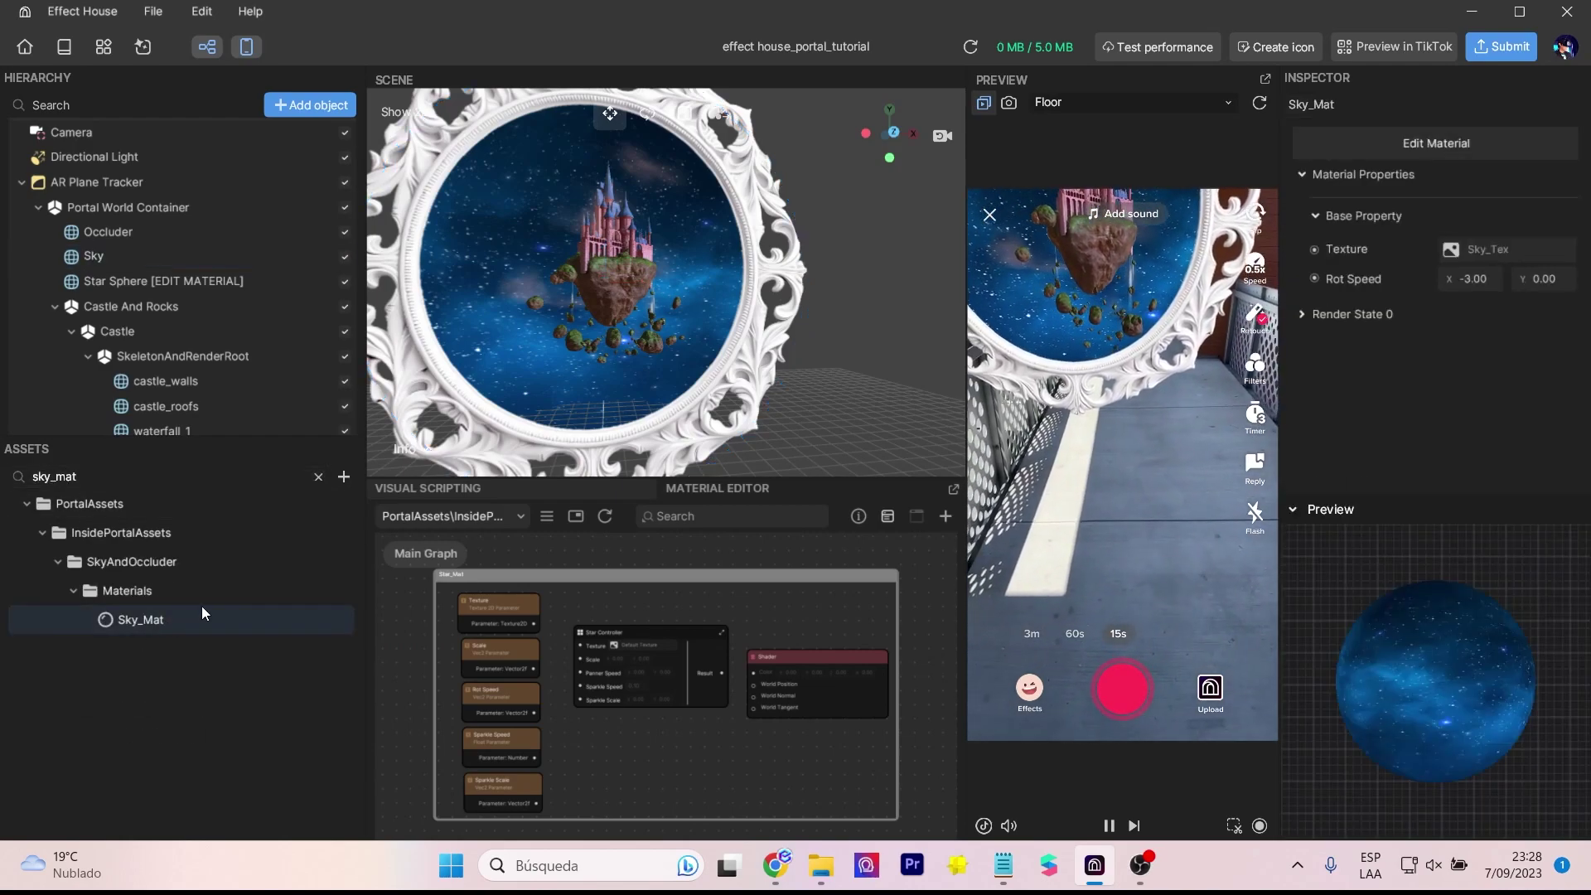
{"action": "left_click", "coordinate": [1488, 248]}
{"action": "scroll", "coordinate": [798, 457], "scroll_direction": "down", "scroll_amount": 10}
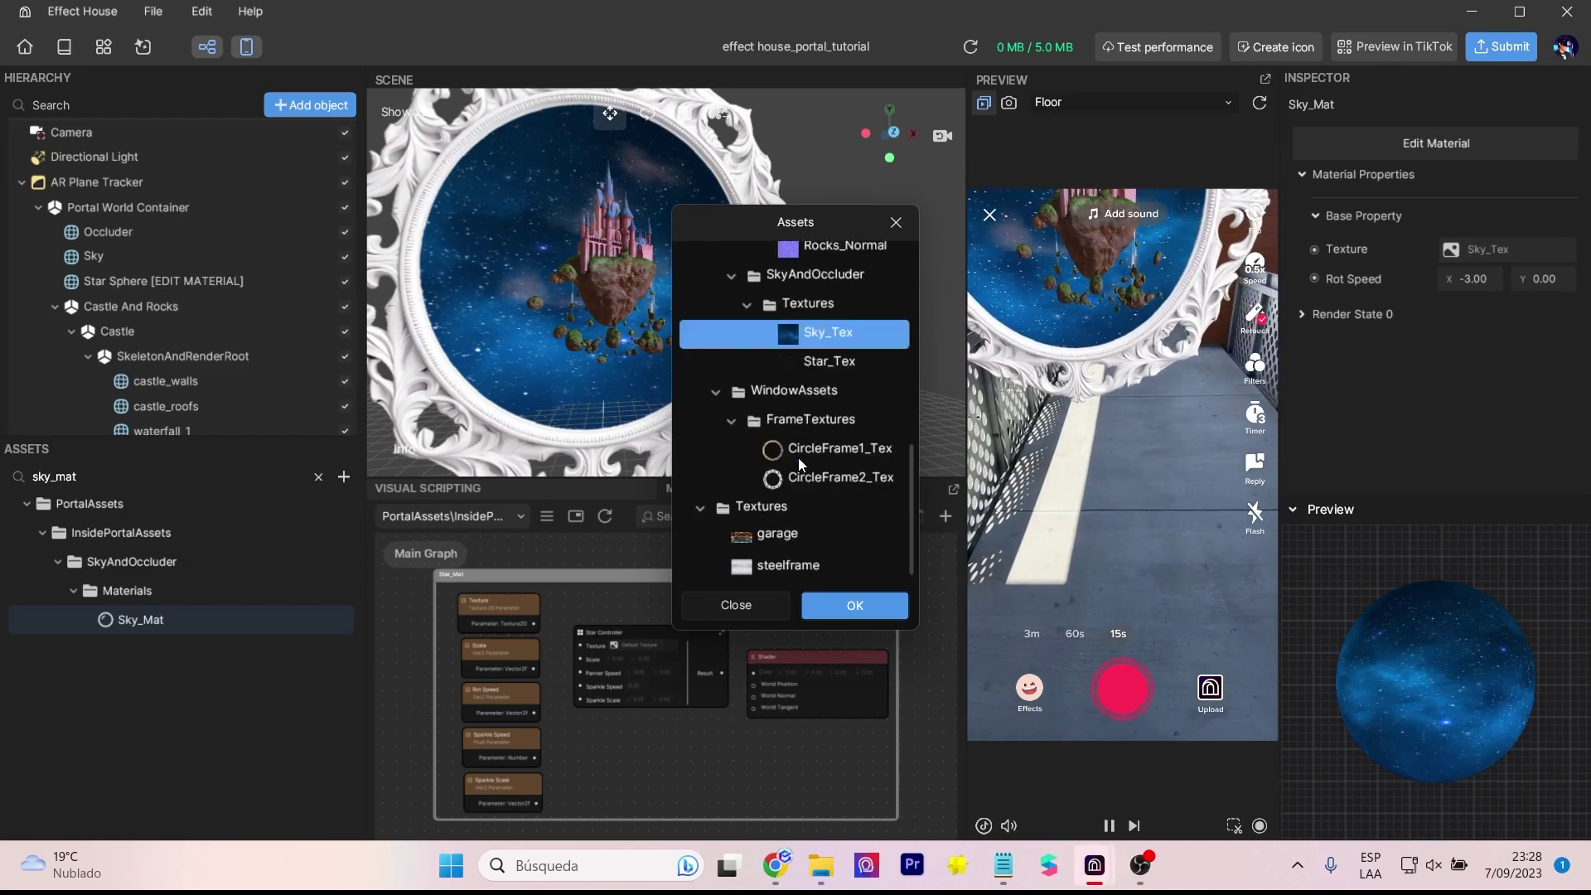
{"action": "left_click", "coordinate": [858, 609]}
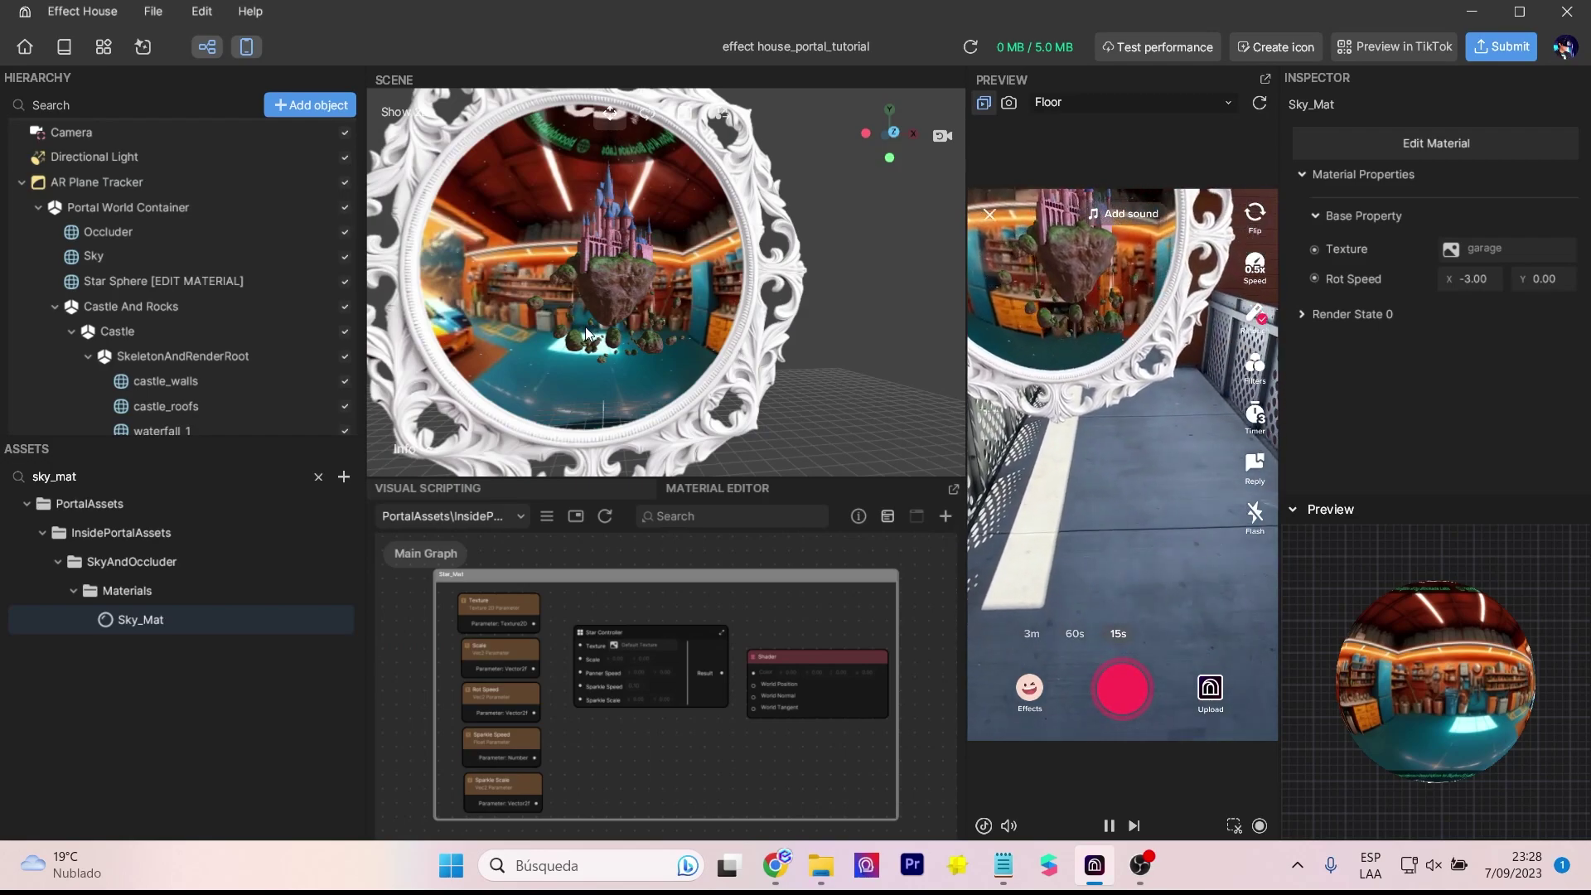
Step: Inspect the garage sky through the portal, disable the Star Sphere object, and collapse the Castle And Rocks group
{"action": "scroll", "coordinate": [585, 333], "scroll_direction": "up", "scroll_amount": 5}
{"action": "scroll", "coordinate": [585, 326], "scroll_direction": "down", "scroll_amount": 5}
{"action": "right_click_drag", "start_coordinate": [625, 320], "coordinate": [729, 295]}
{"action": "scroll", "coordinate": [580, 394], "scroll_direction": "down", "scroll_amount": 3}
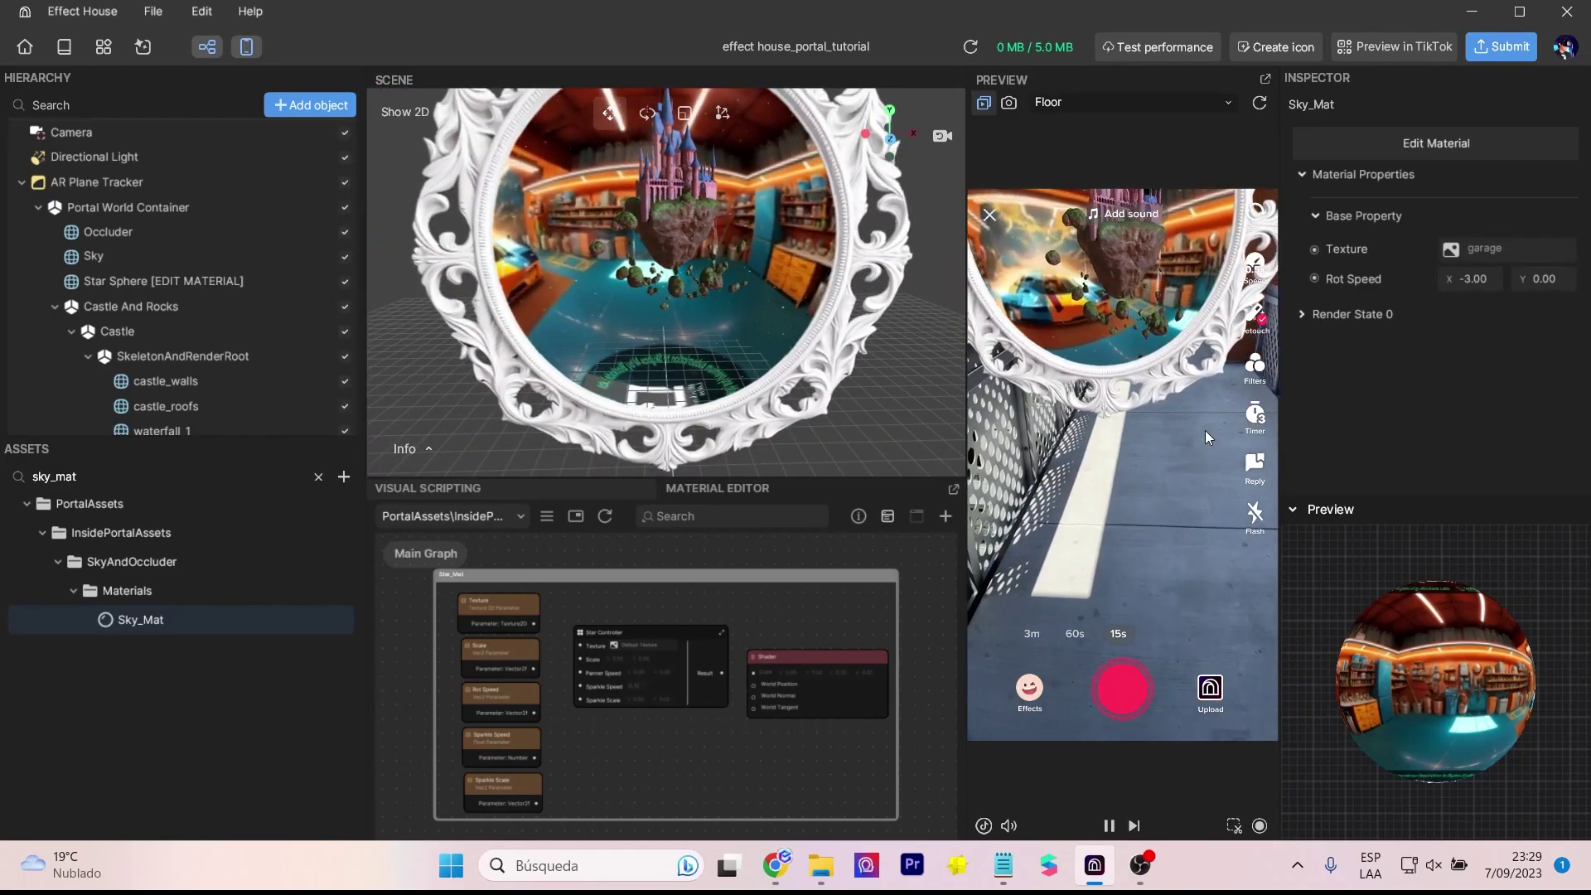
{"action": "right_click_drag", "start_coordinate": [669, 246], "coordinate": [716, 207]}
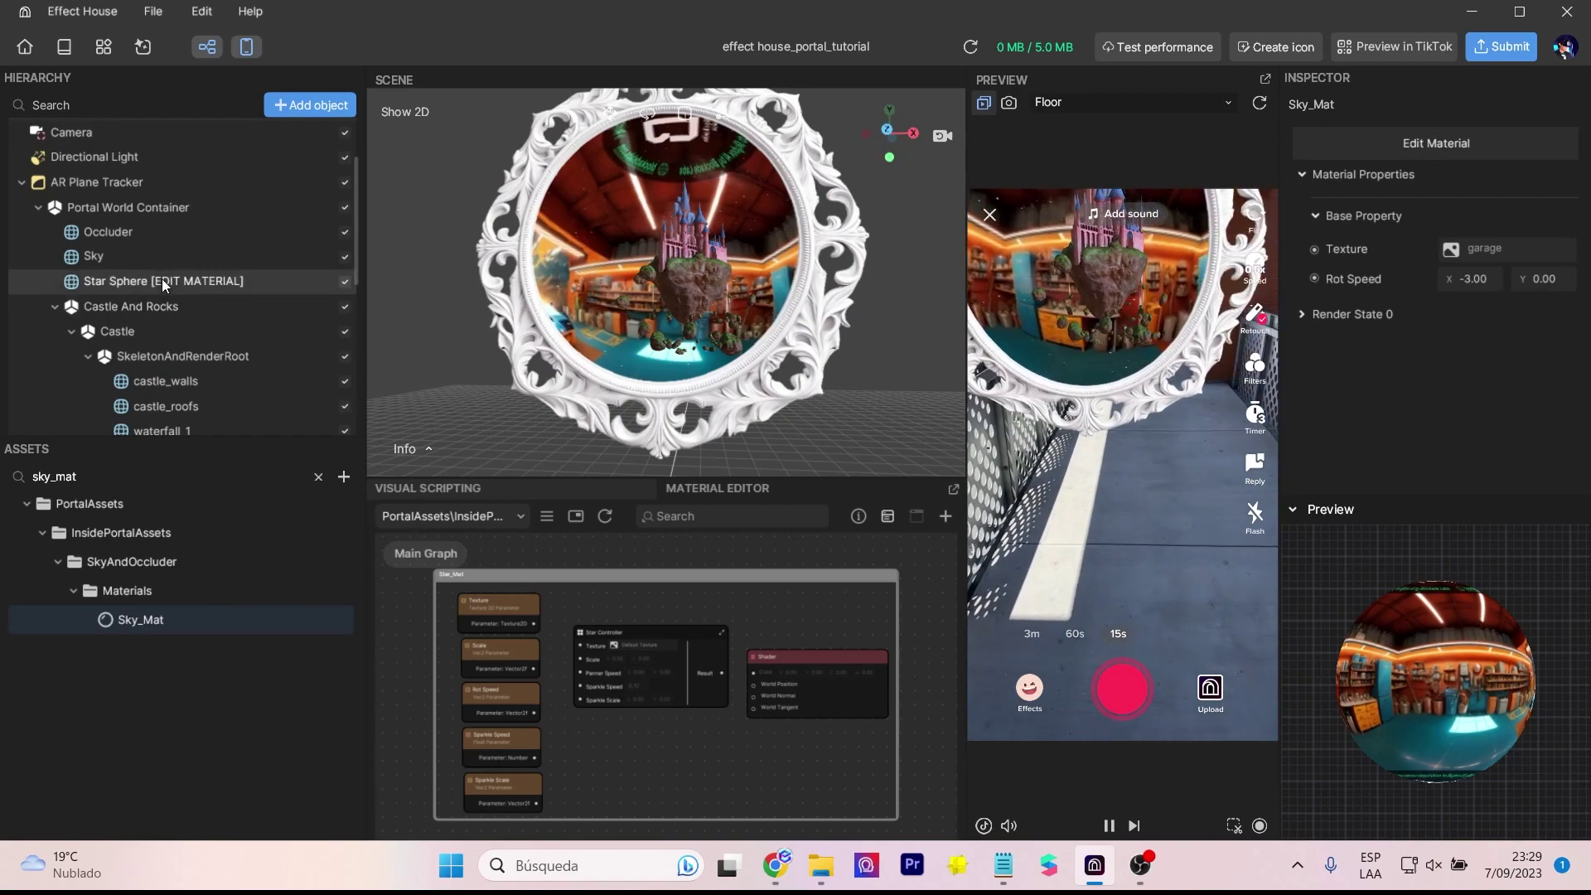
{"action": "scroll", "coordinate": [162, 278], "scroll_direction": "down", "scroll_amount": 5}
{"action": "scroll", "coordinate": [167, 360], "scroll_direction": "up", "scroll_amount": 5}
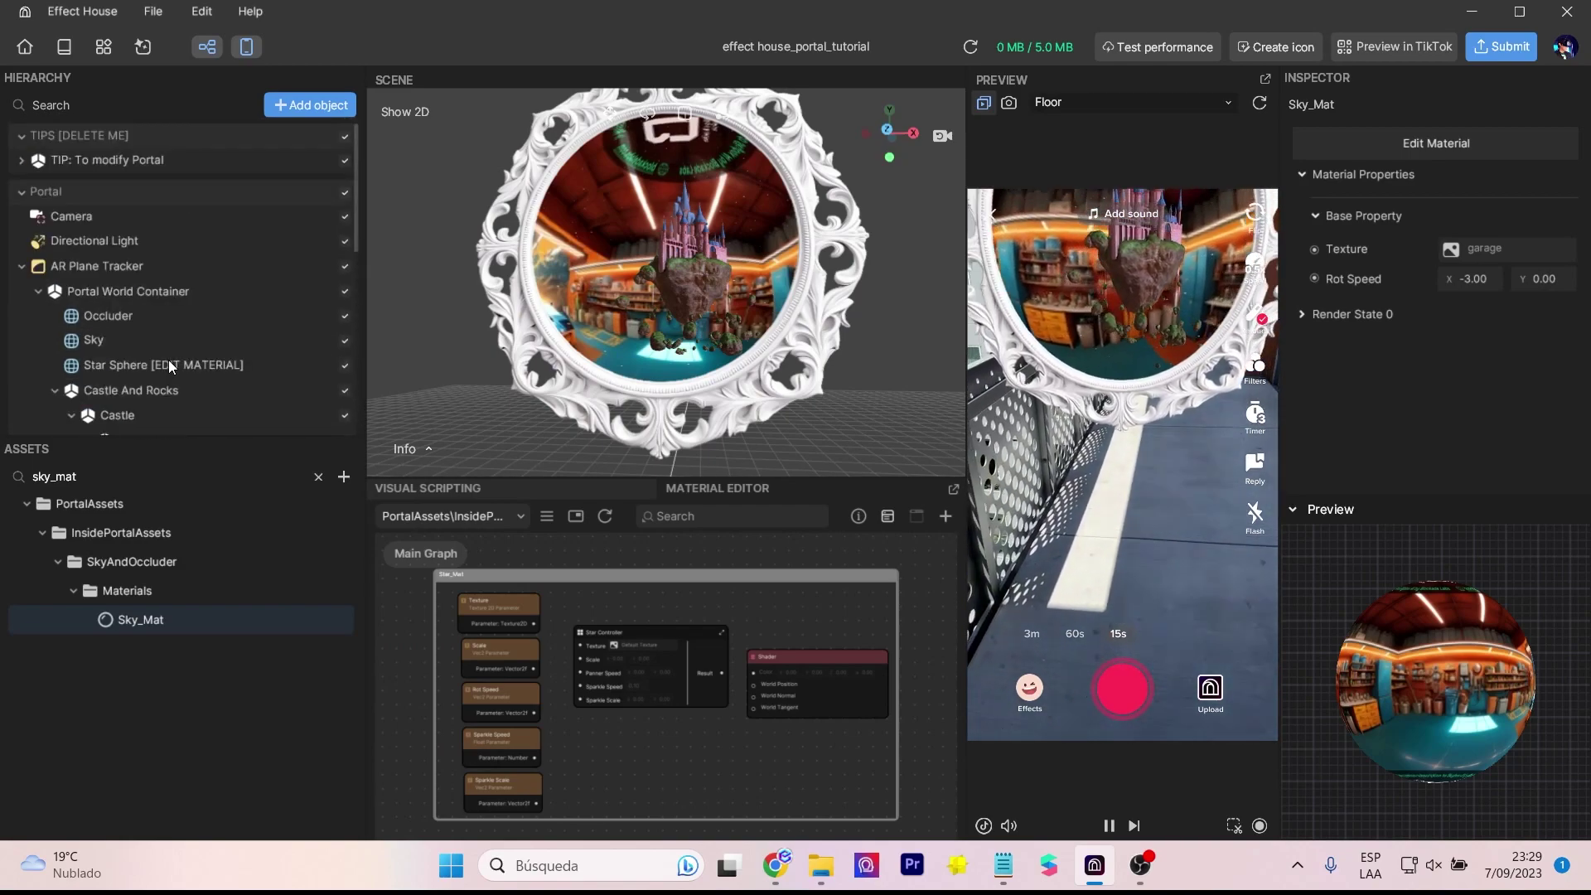
{"action": "left_click", "coordinate": [345, 365]}
{"action": "left_click", "coordinate": [56, 390]}
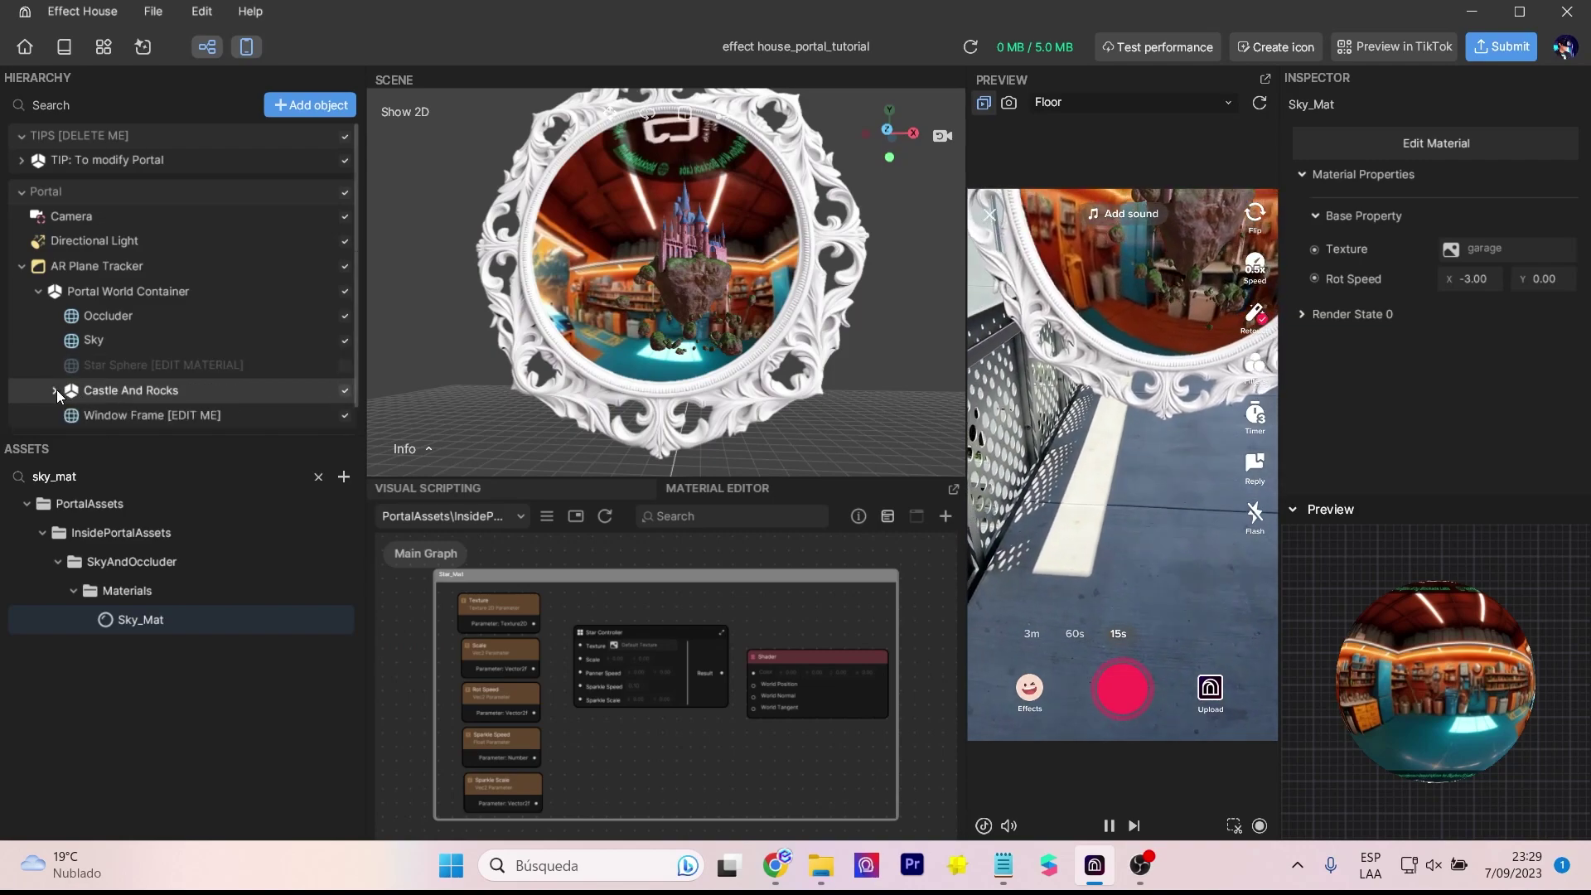
Step: Select the Window Frame object, find its Frame_Mat material in the assets, and open the material's texture properties
{"action": "scroll", "coordinate": [235, 365], "scroll_direction": "down", "scroll_amount": 1}
{"action": "left_click", "coordinate": [196, 390]}
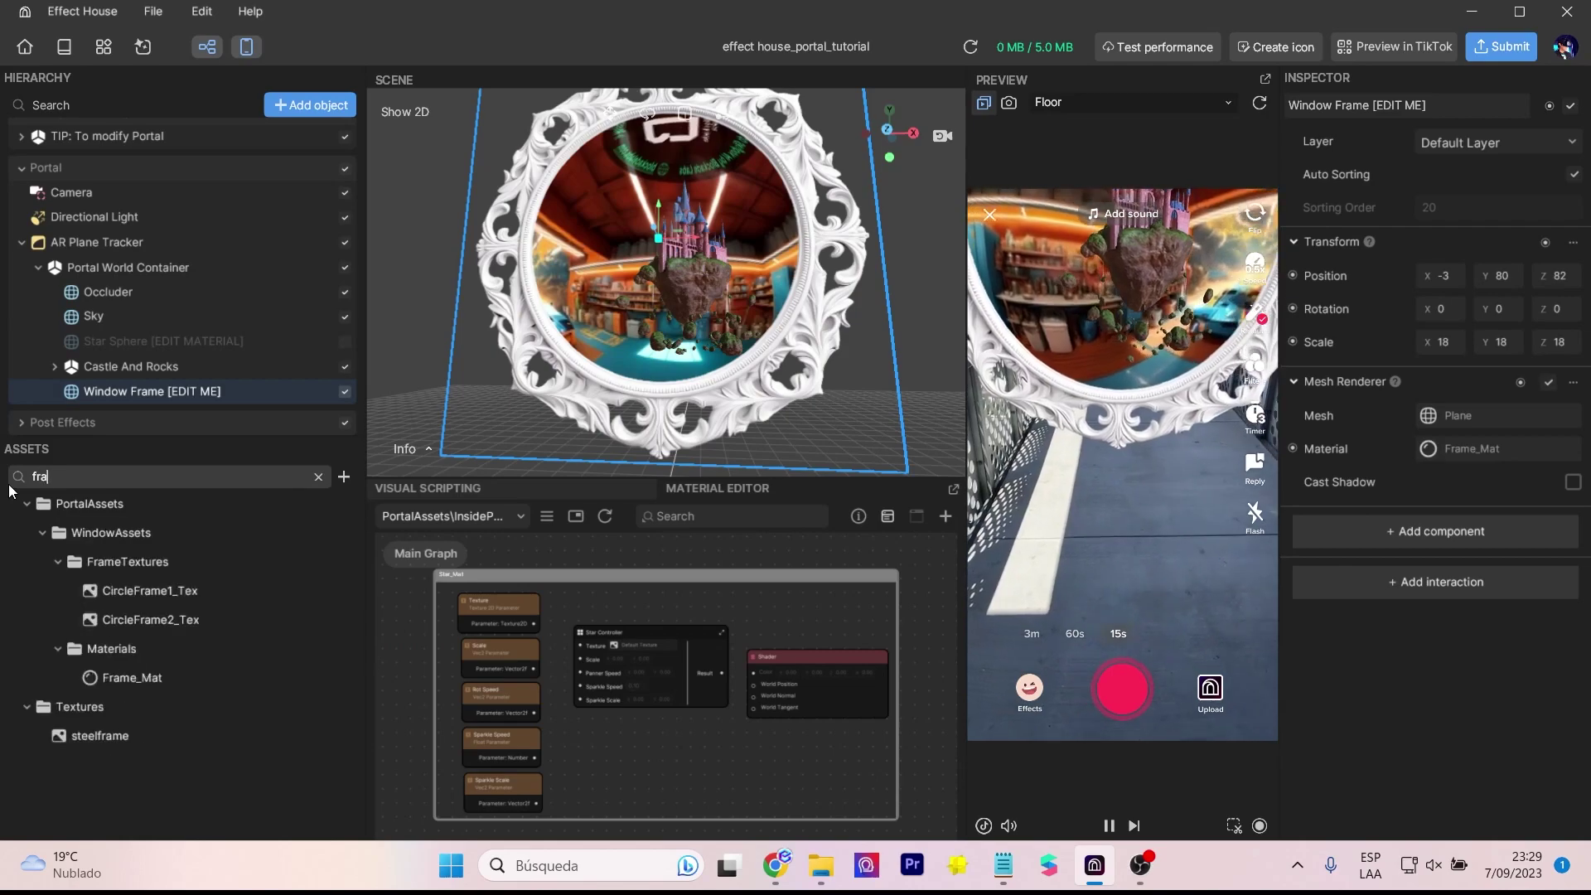
{"action": "type", "text": "ame_mat"}
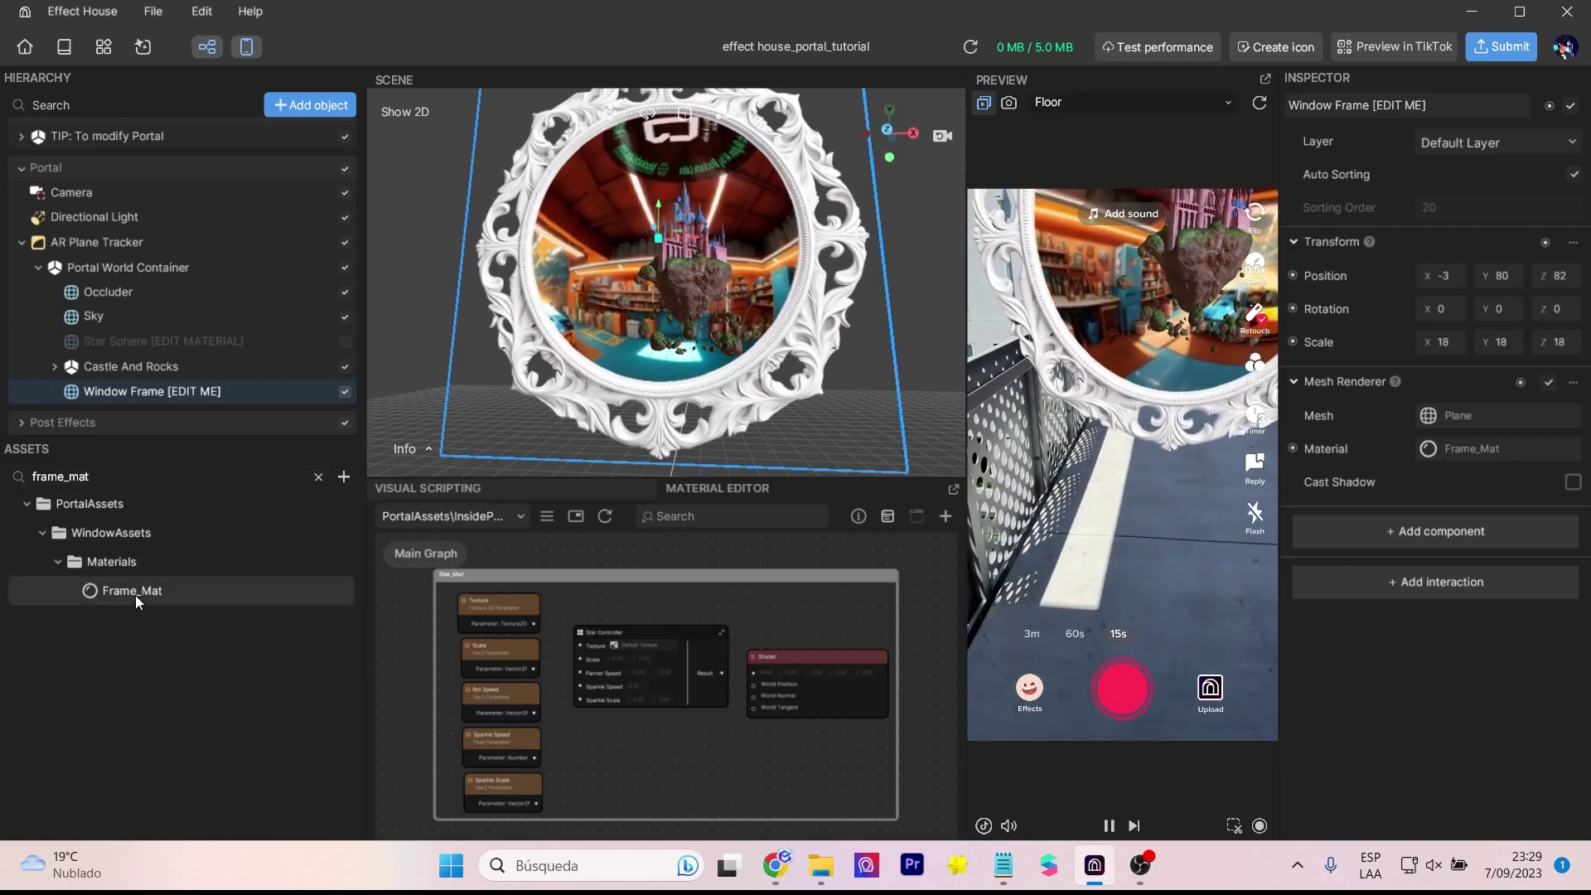
{"action": "left_click", "coordinate": [133, 591]}
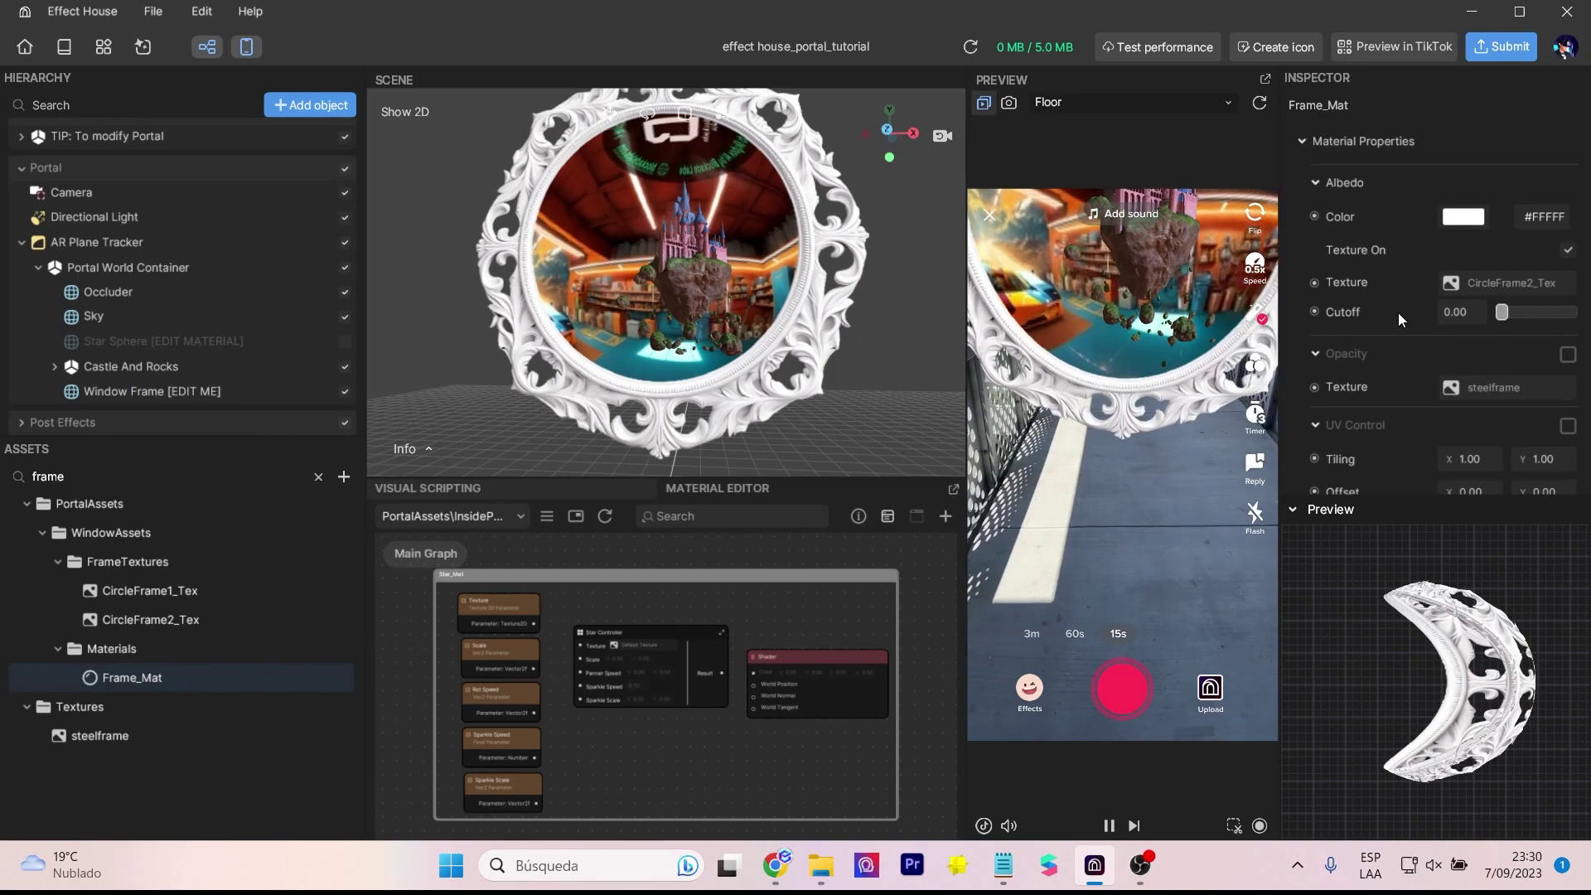
{"action": "scroll", "coordinate": [1400, 308], "scroll_direction": "down", "scroll_amount": 2}
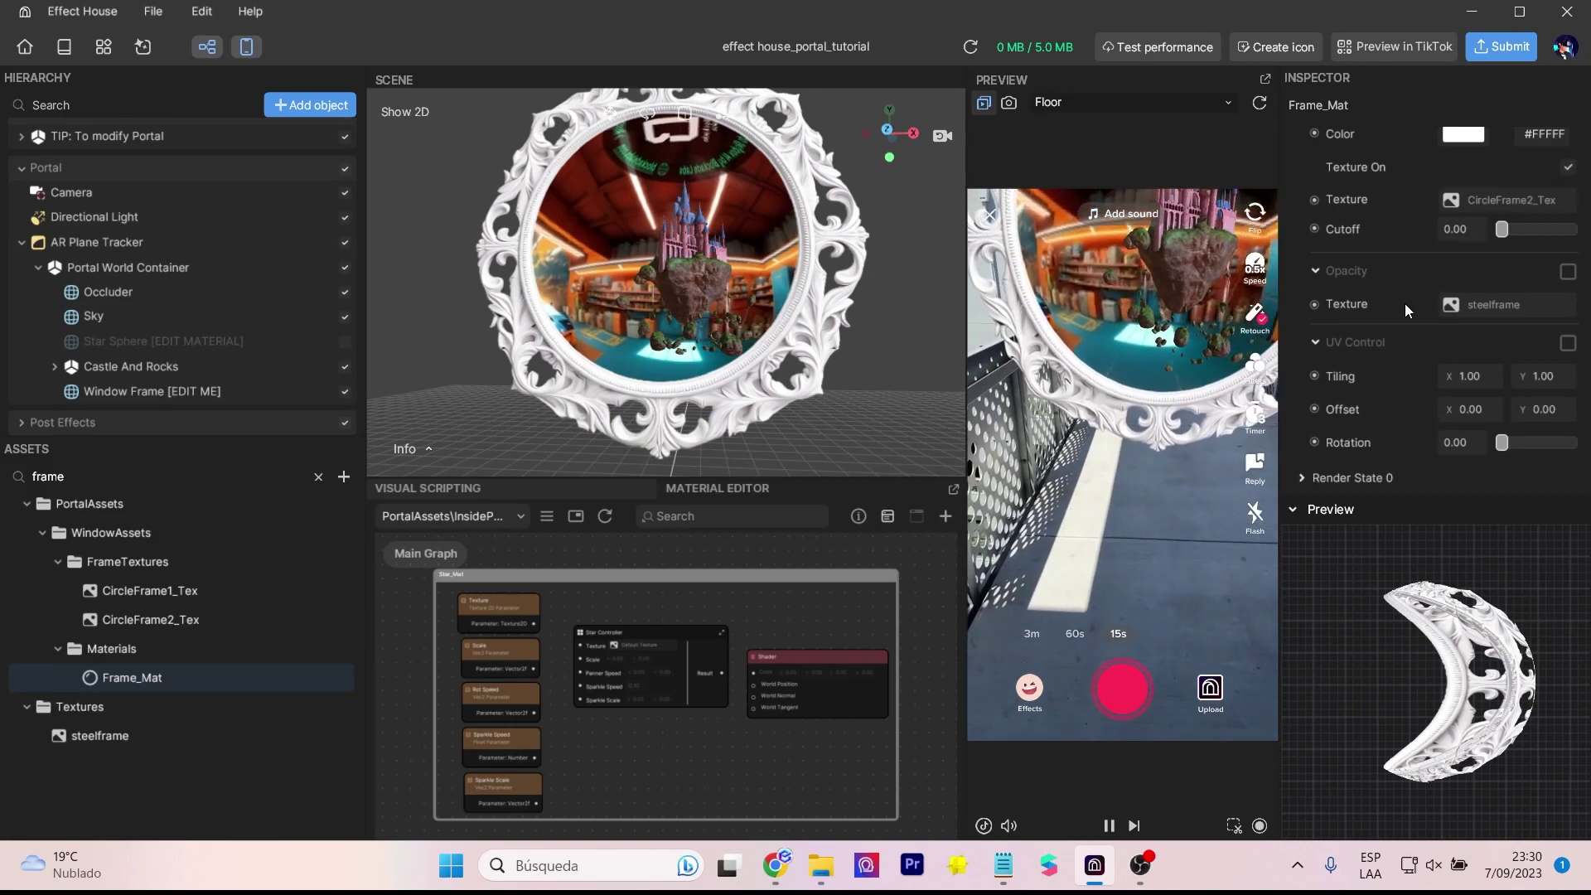
Step: Set the Frame_Mat material's albedo texture to steelframe
{"action": "left_click", "coordinate": [1488, 201]}
{"action": "scroll", "coordinate": [839, 535], "scroll_direction": "down", "scroll_amount": 5}
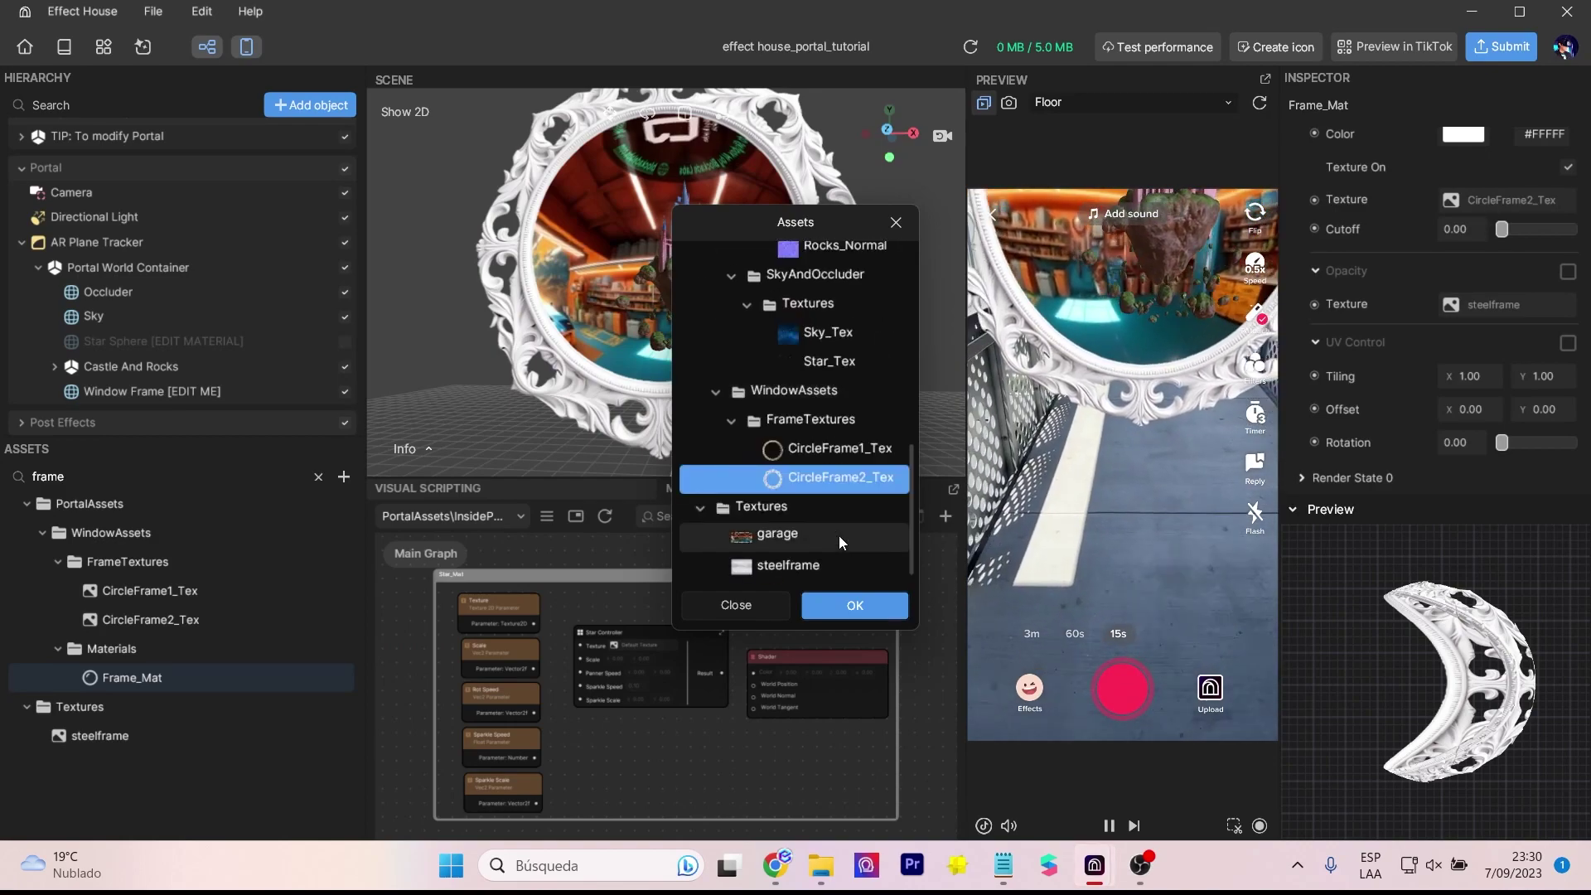
{"action": "left_click", "coordinate": [787, 564]}
{"action": "left_click", "coordinate": [863, 604]}
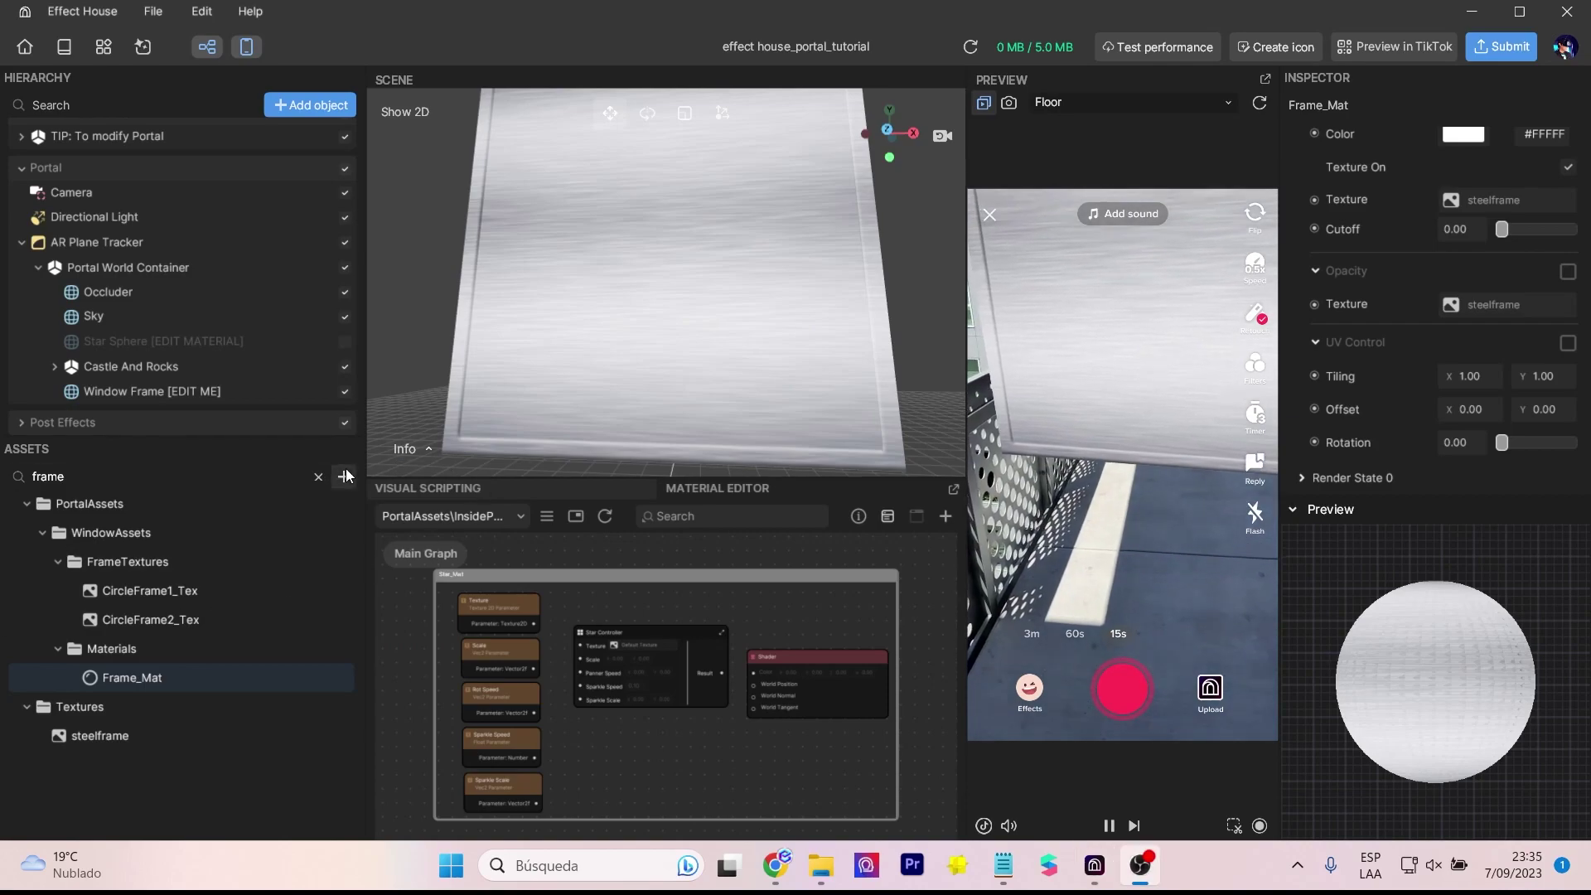
Step: Import the Circlesteel image from the computer's Effect House Portal folder into the assets
{"action": "left_click", "coordinate": [345, 475]}
{"action": "mouse_move", "coordinate": [439, 456]}
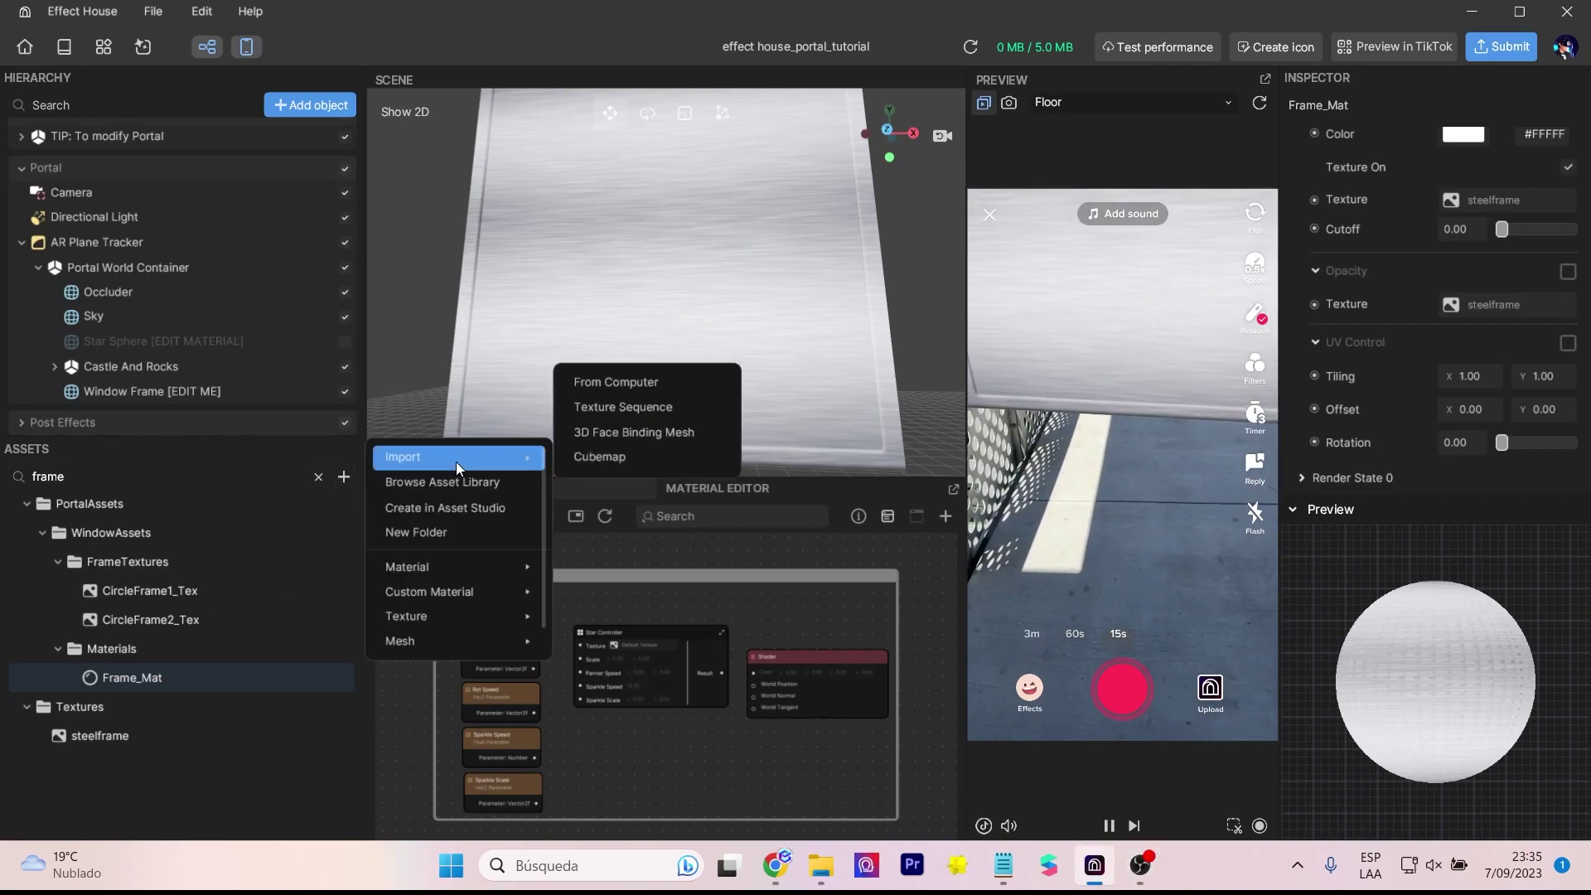
{"action": "left_click", "coordinate": [618, 388]}
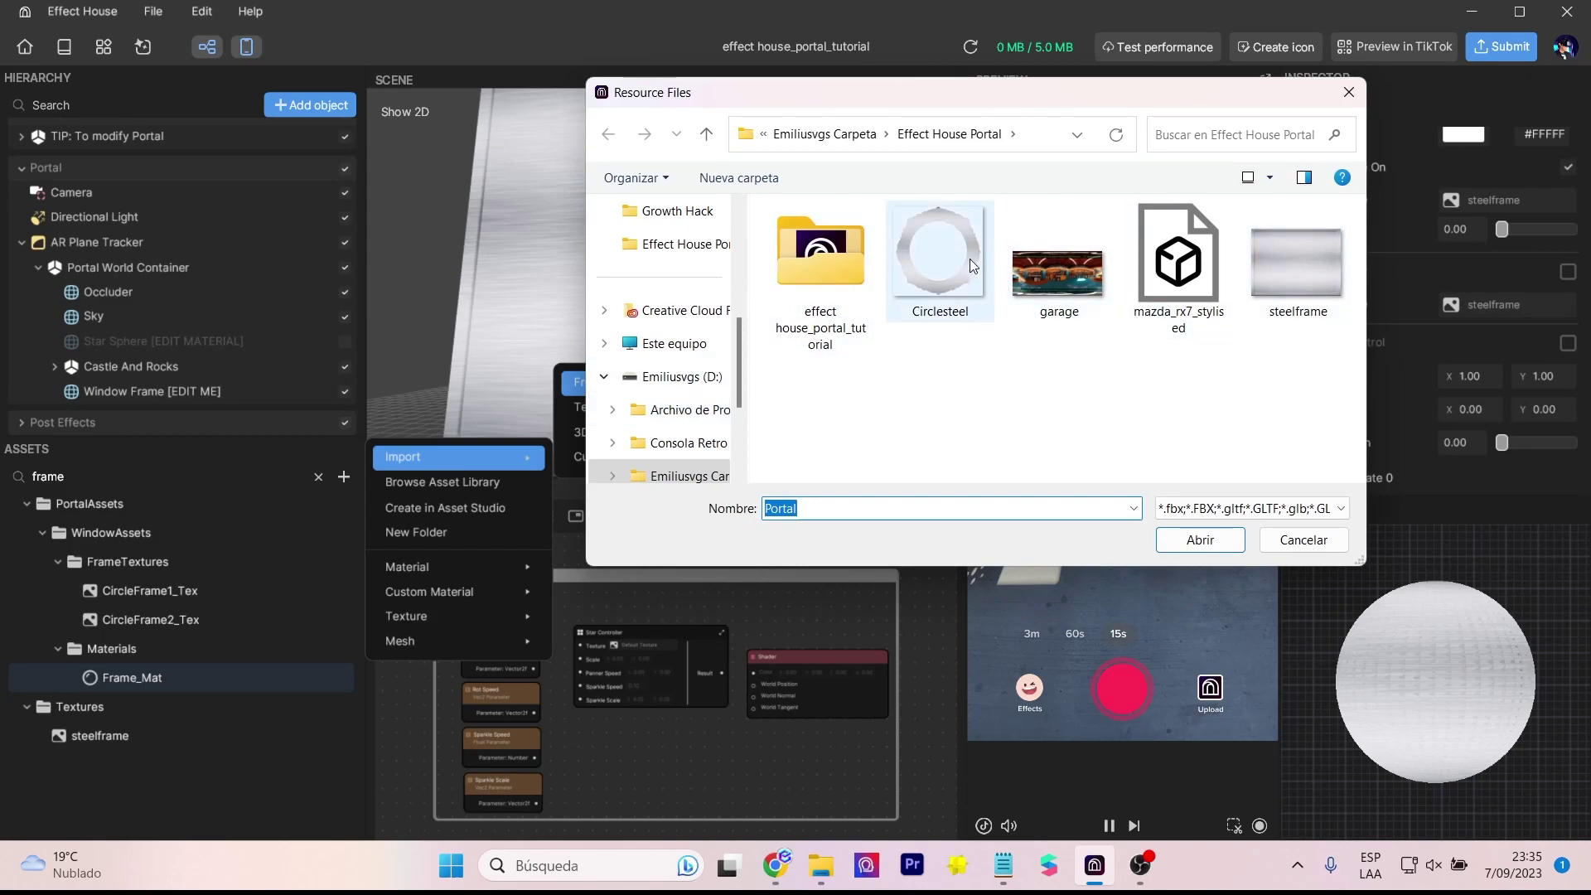
{"action": "left_click", "coordinate": [1201, 540]}
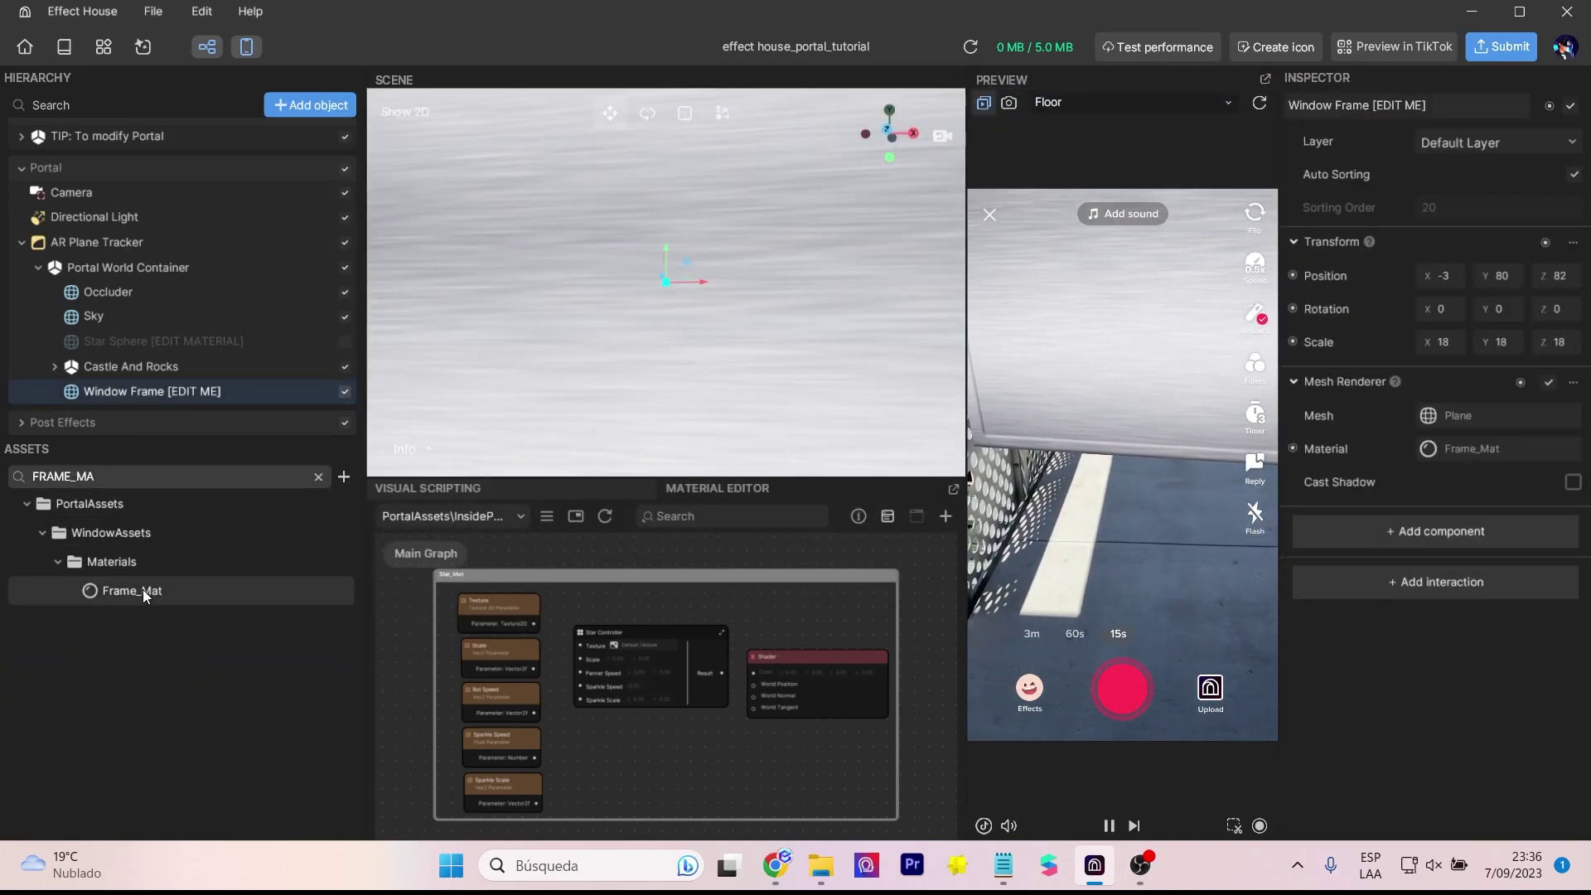
Step: Select the Frame_Mat material in the assets, set its albedo texture to Circlesteel, and check the frame in the scene
{"action": "left_click", "coordinate": [142, 589]}
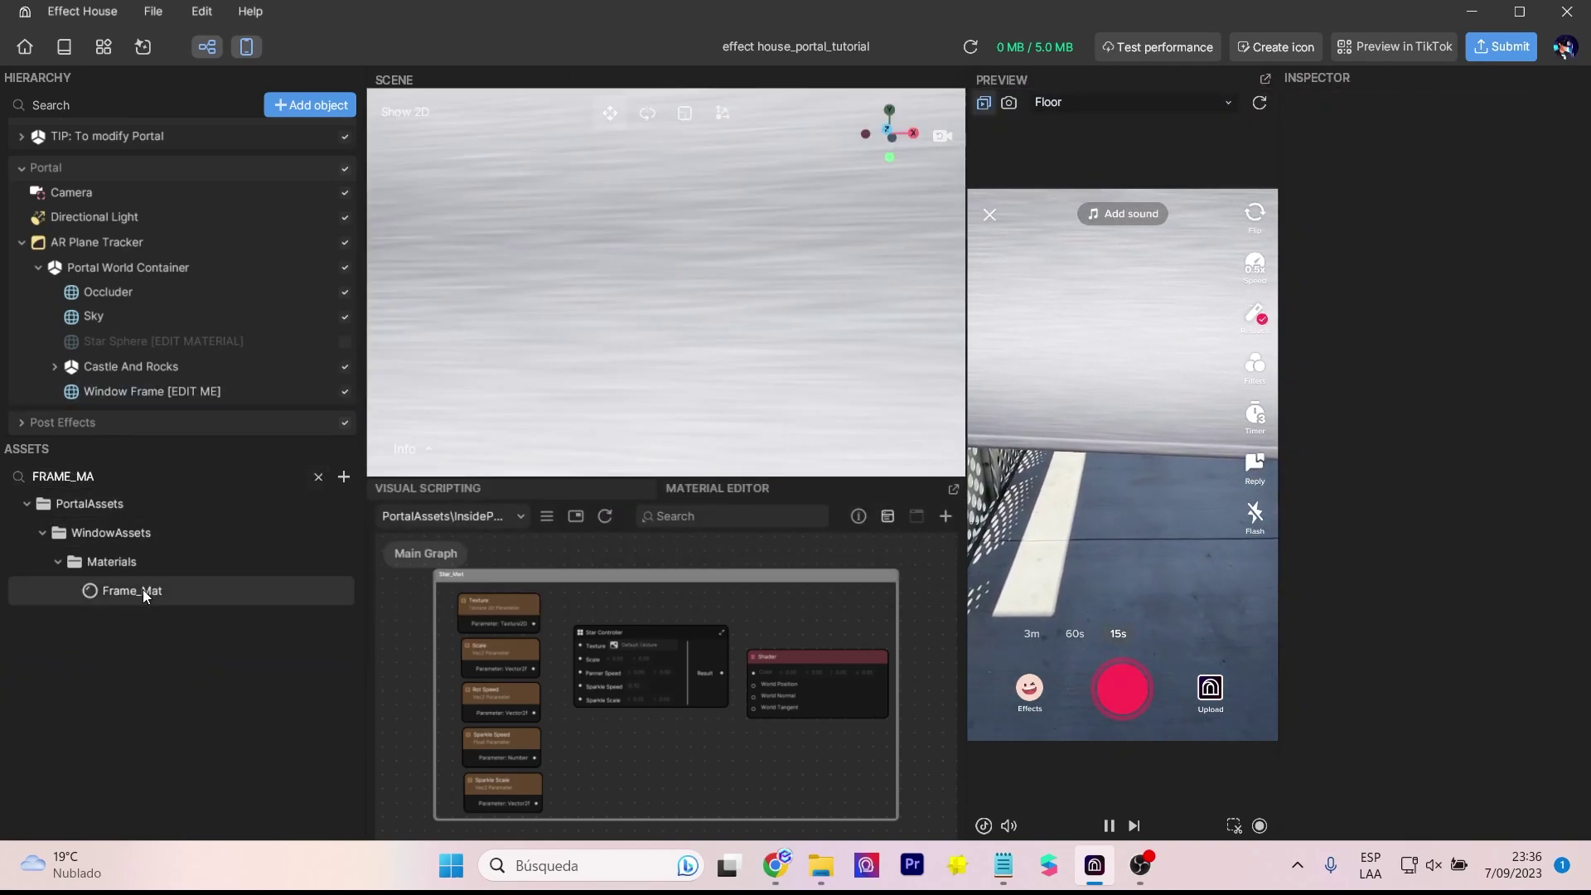
{"action": "left_click", "coordinate": [143, 589]}
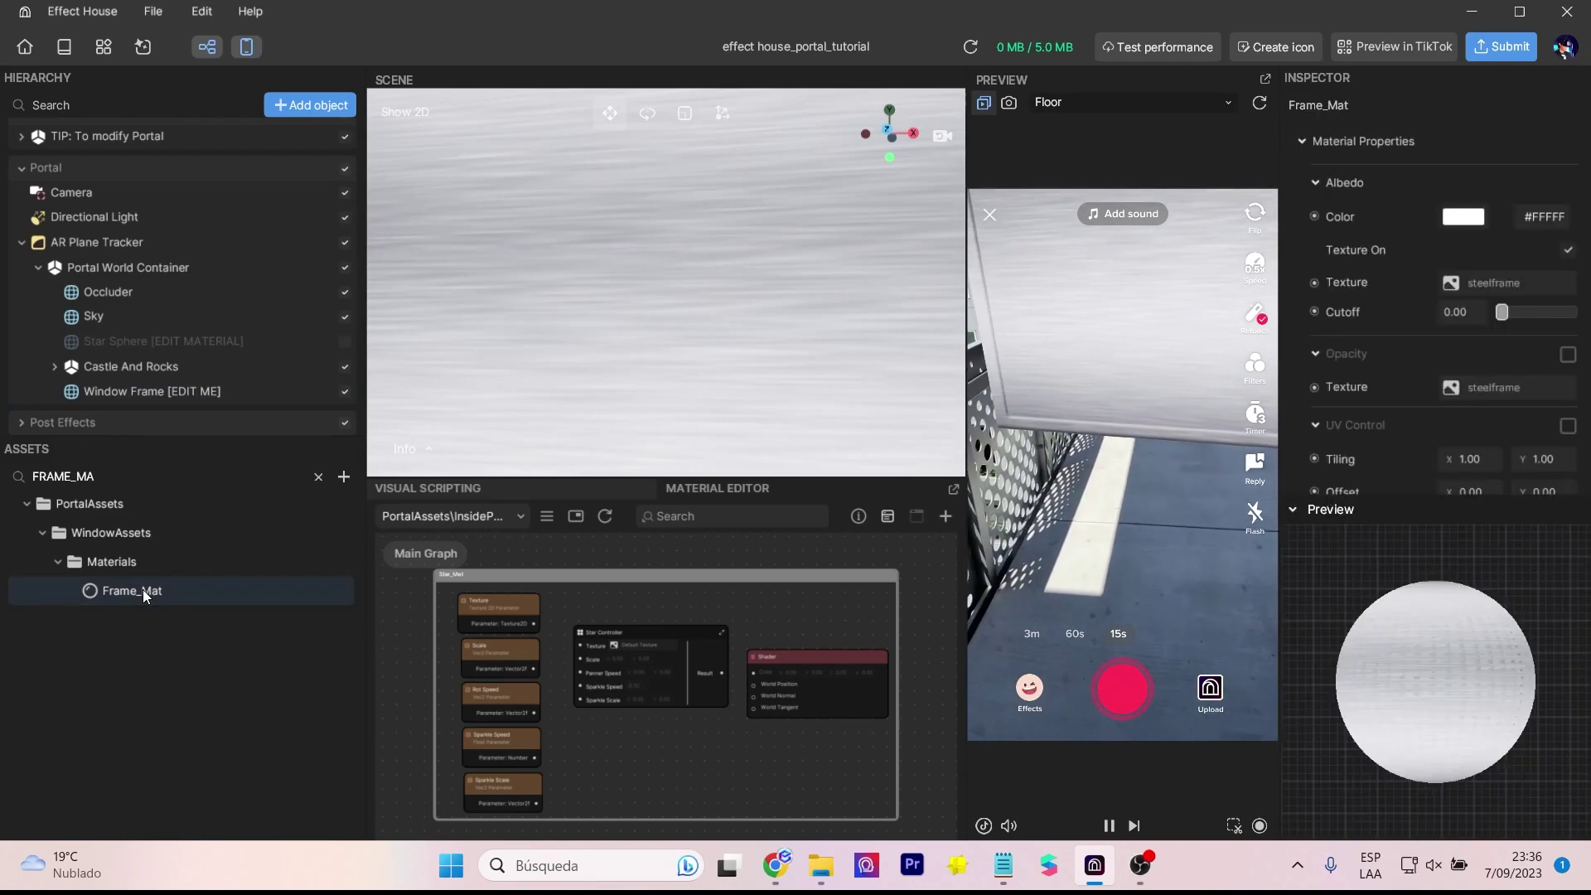
{"action": "left_click", "coordinate": [1506, 286]}
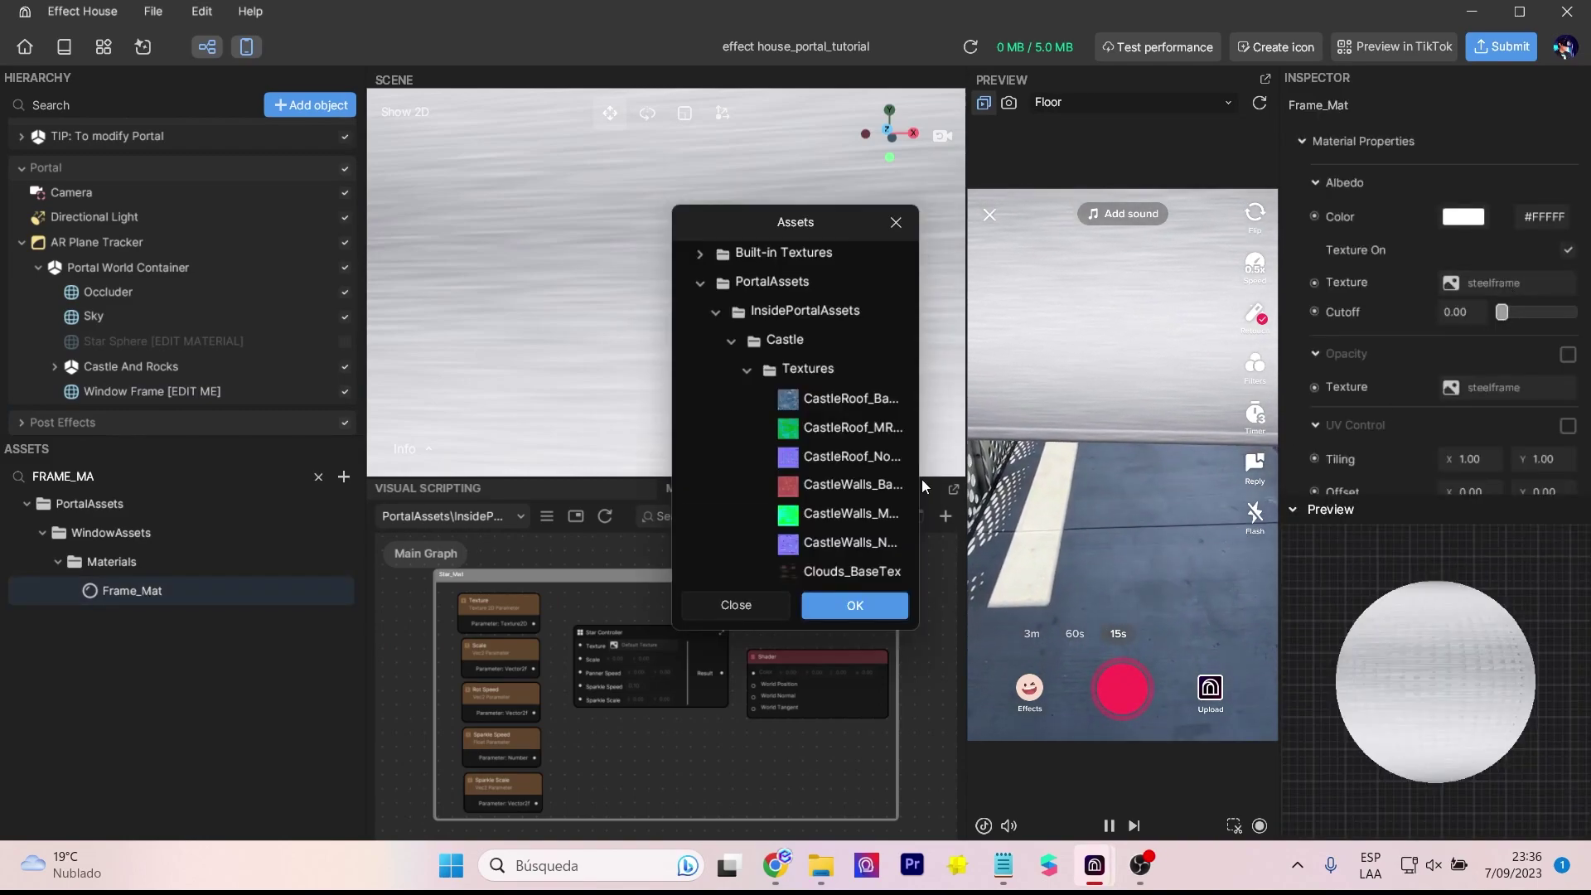
{"action": "scroll", "coordinate": [817, 515], "scroll_direction": "down", "scroll_amount": 1}
{"action": "left_click", "coordinate": [792, 567]}
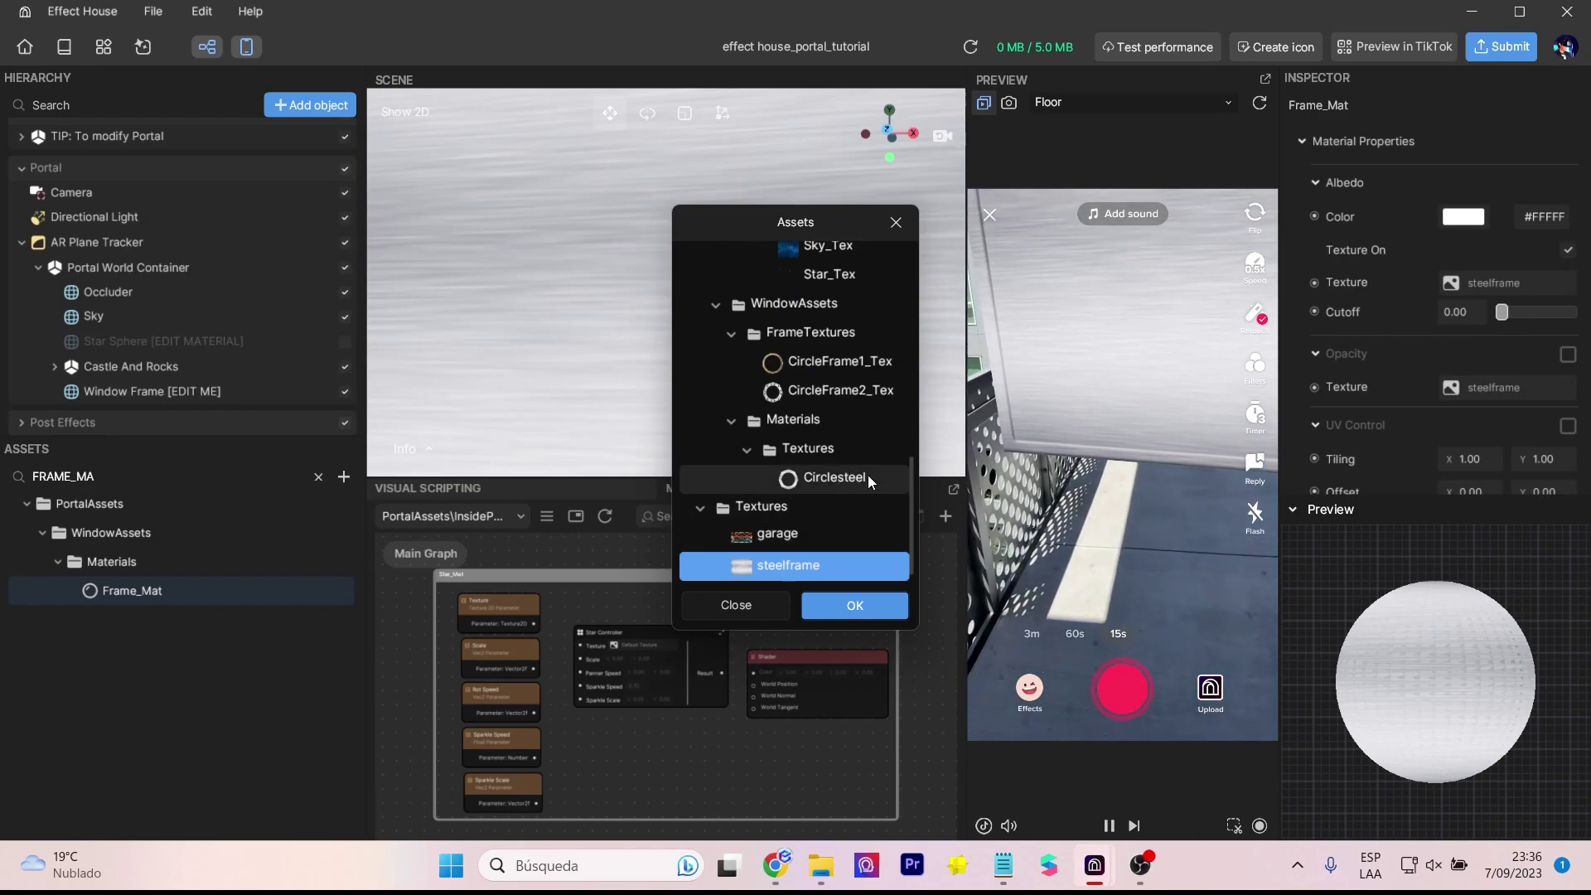
{"action": "left_click", "coordinate": [837, 476]}
{"action": "left_click", "coordinate": [870, 605]}
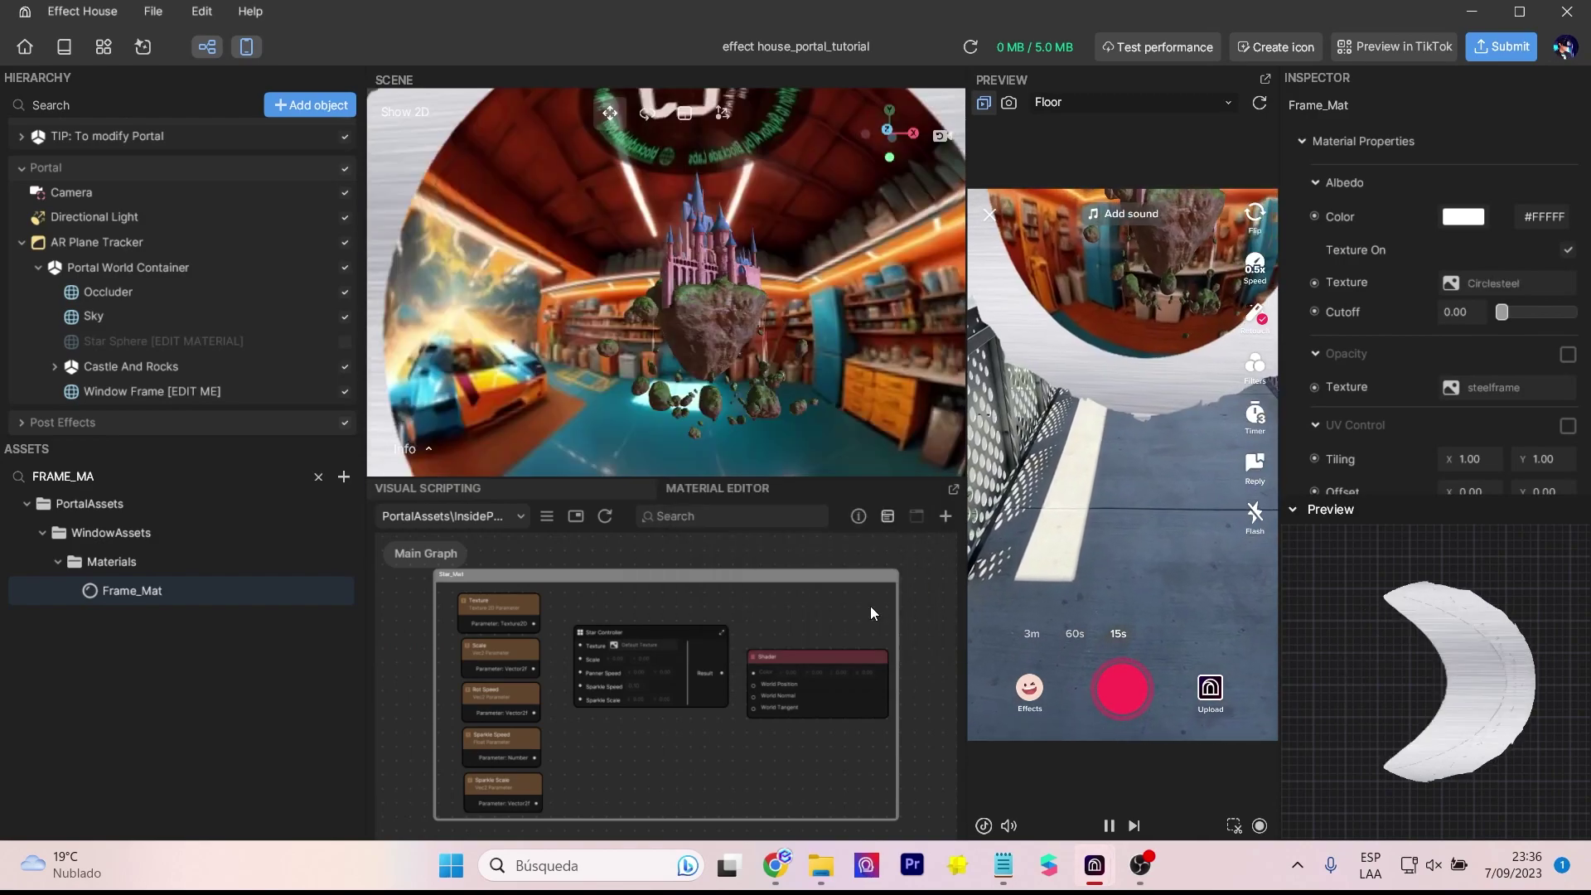
{"action": "scroll", "coordinate": [814, 282], "scroll_direction": "down", "scroll_amount": 5}
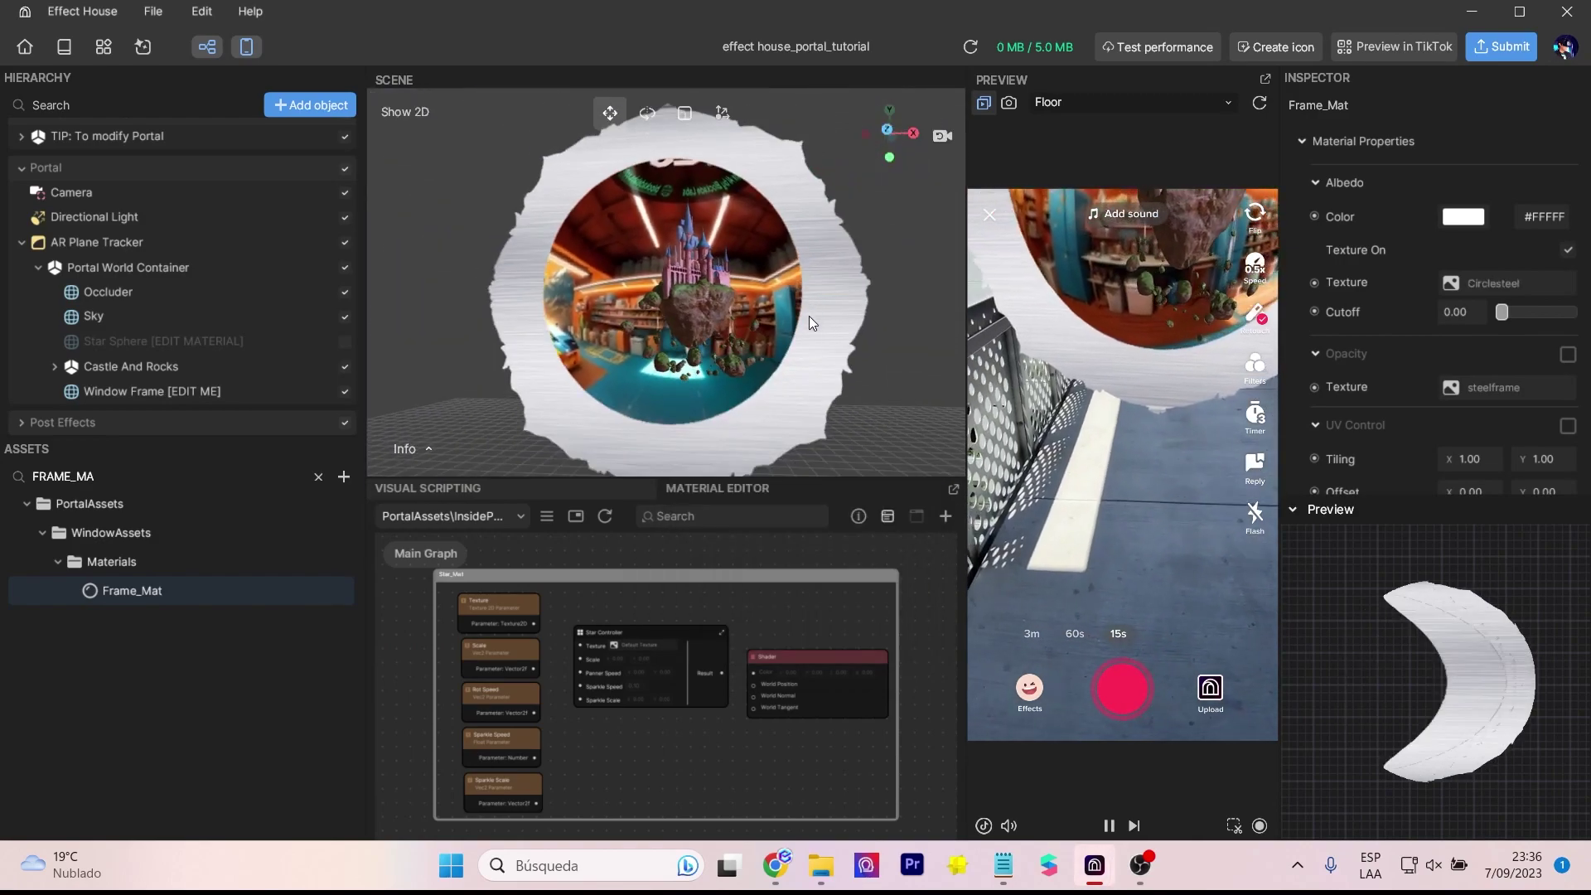
{"action": "mouse_move", "coordinate": [868, 360]}
{"action": "middle_mouse_down"}
{"action": "mouse_move", "coordinate": [634, 401]}
{"action": "mouse_move", "coordinate": [809, 400]}
{"action": "mouse_move", "coordinate": [852, 371]}
{"action": "middle_mouse_up"}
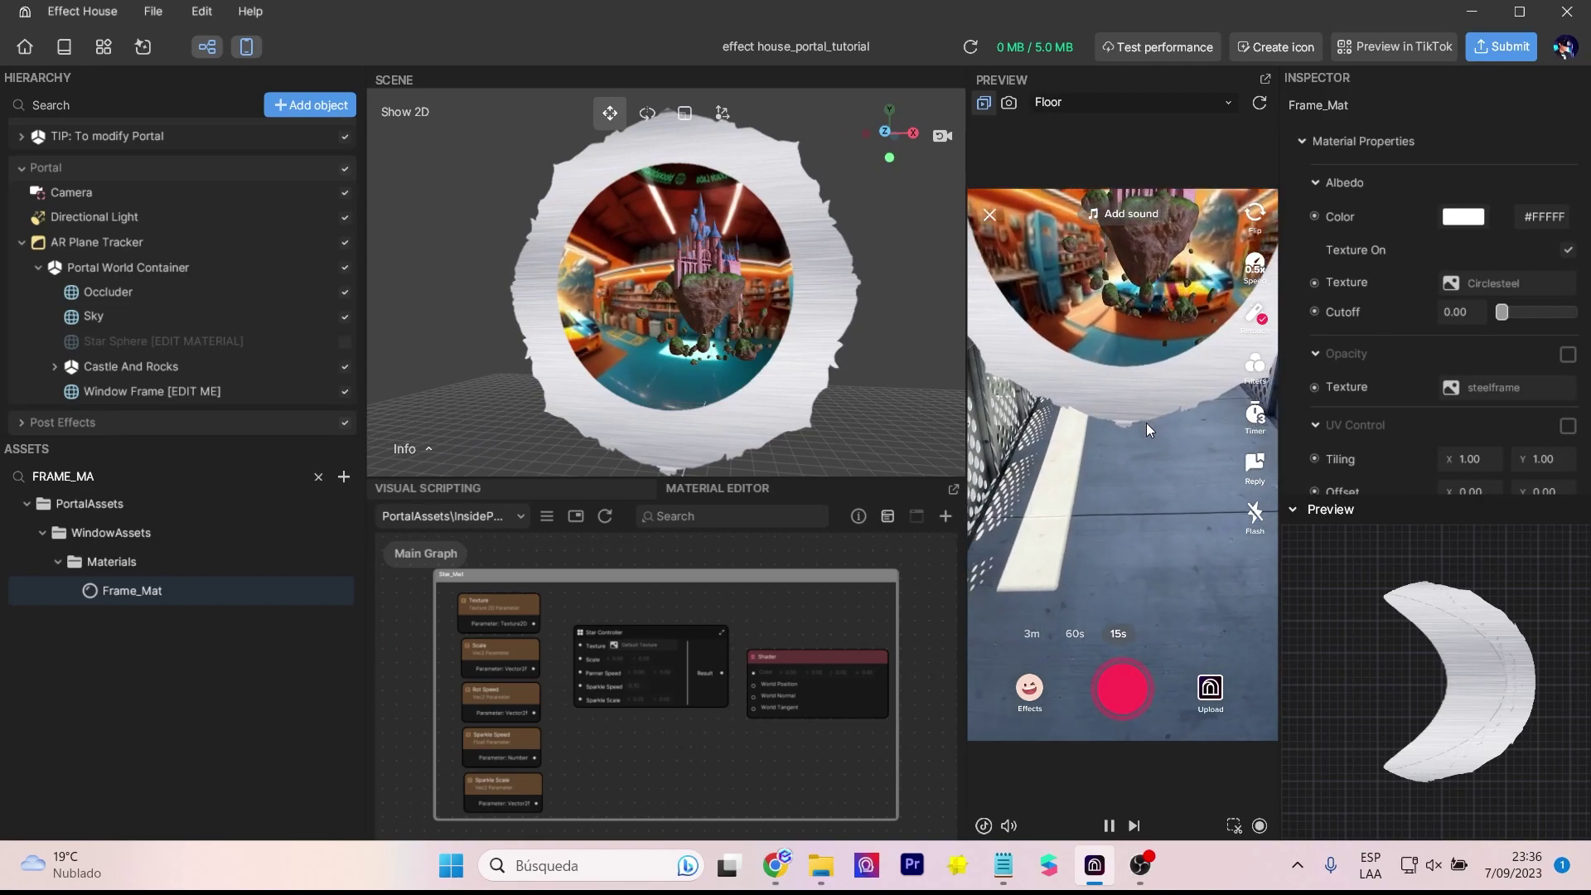
Step: Expand the Castle And Rocks group and disable its Castle and Rocks objects
{"action": "left_click", "coordinate": [53, 367]}
{"action": "left_click", "coordinate": [287, 396]}
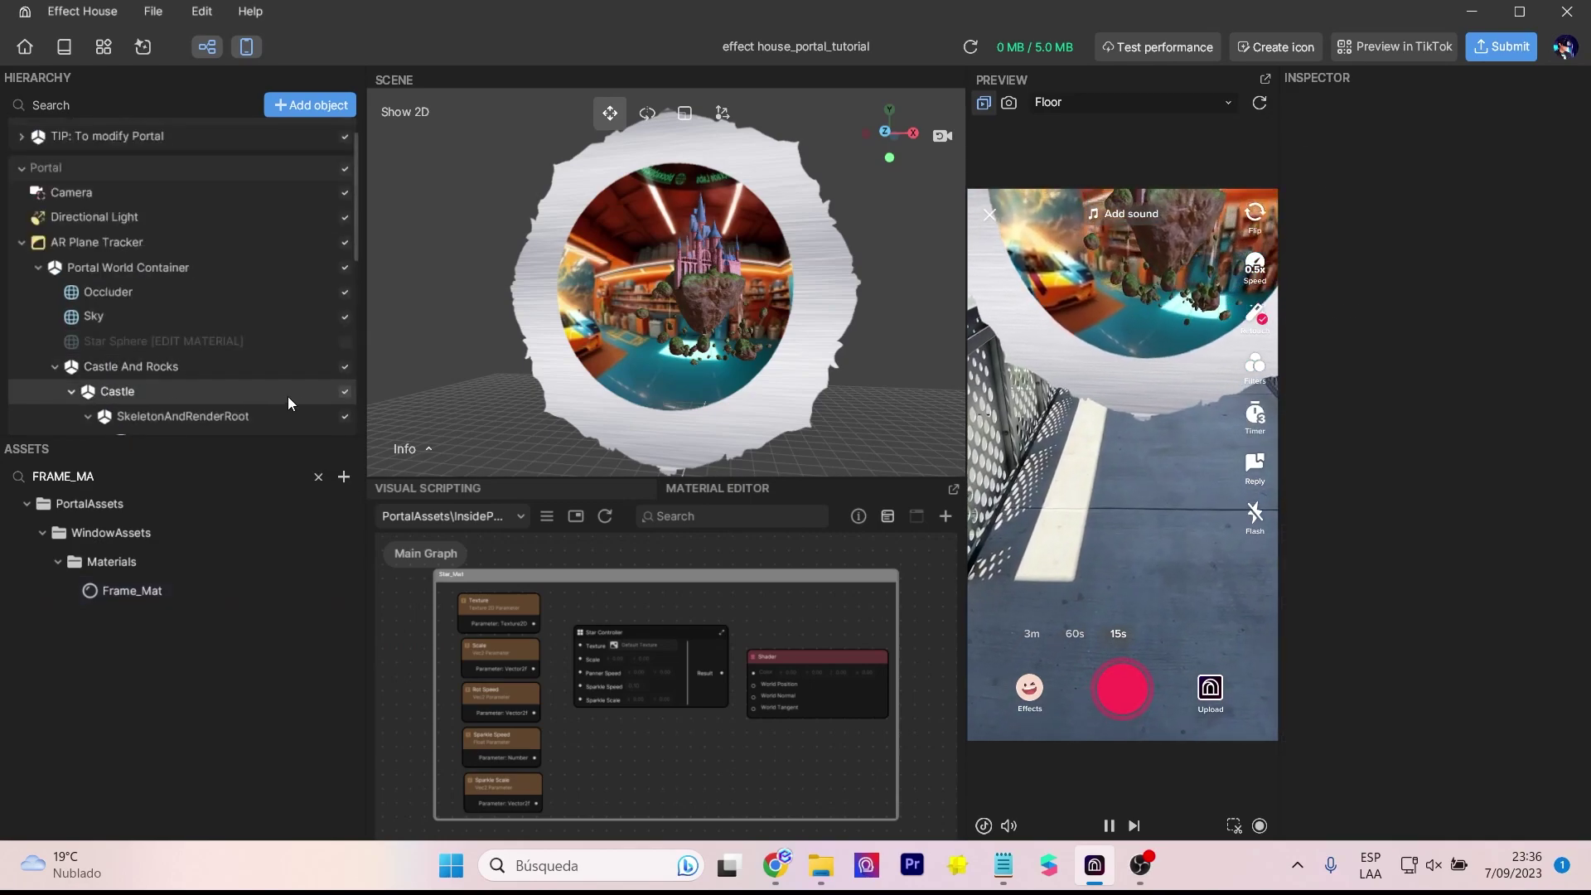
{"action": "left_click", "coordinate": [345, 391]}
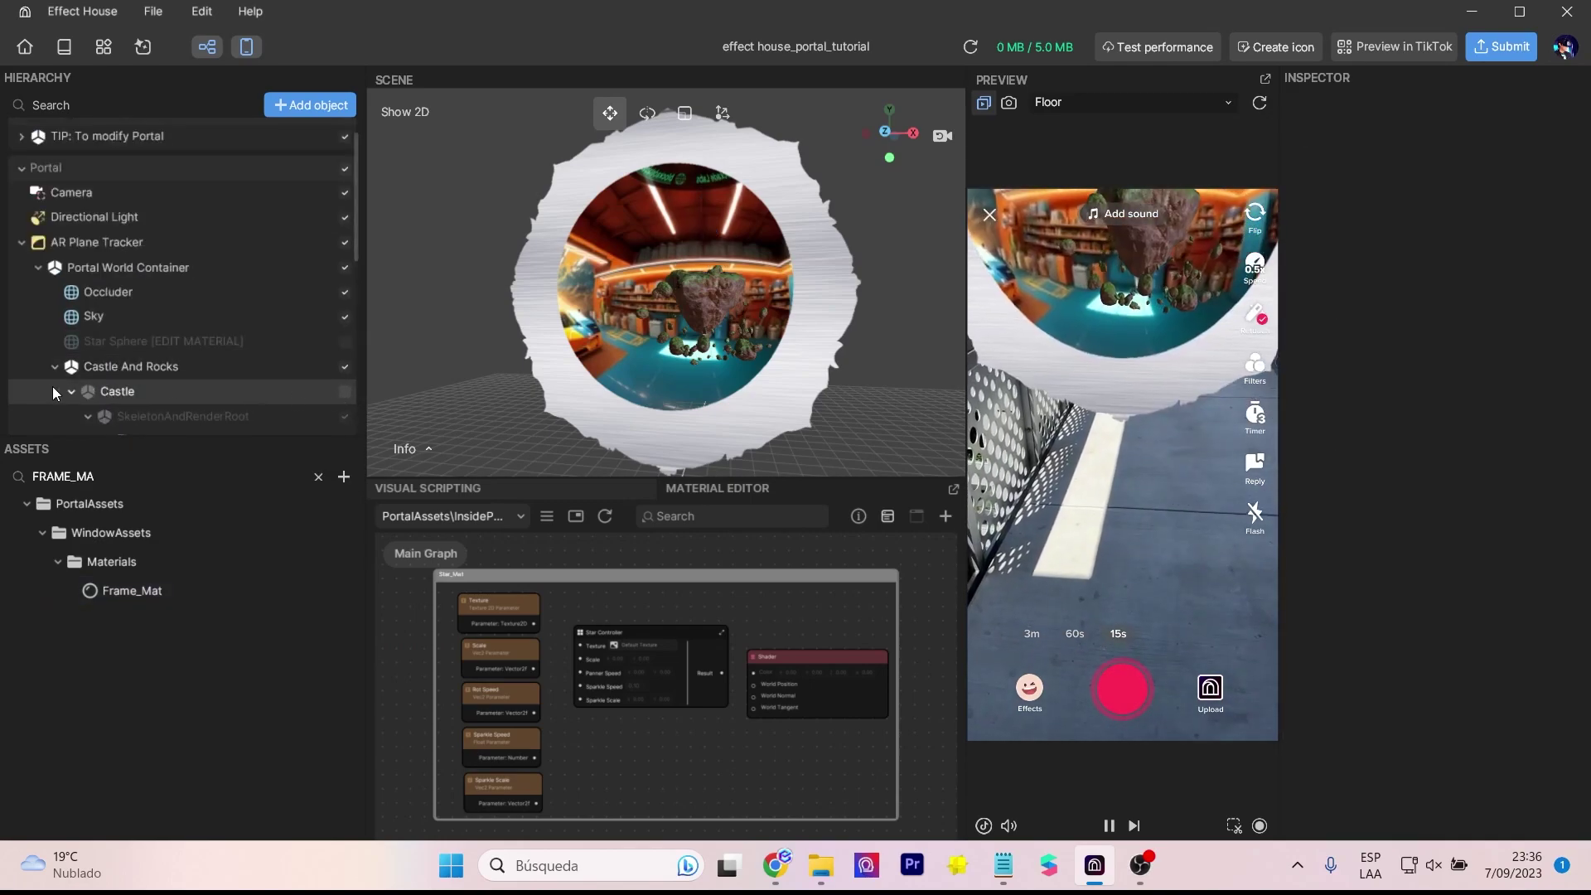
{"action": "left_click", "coordinate": [344, 416]}
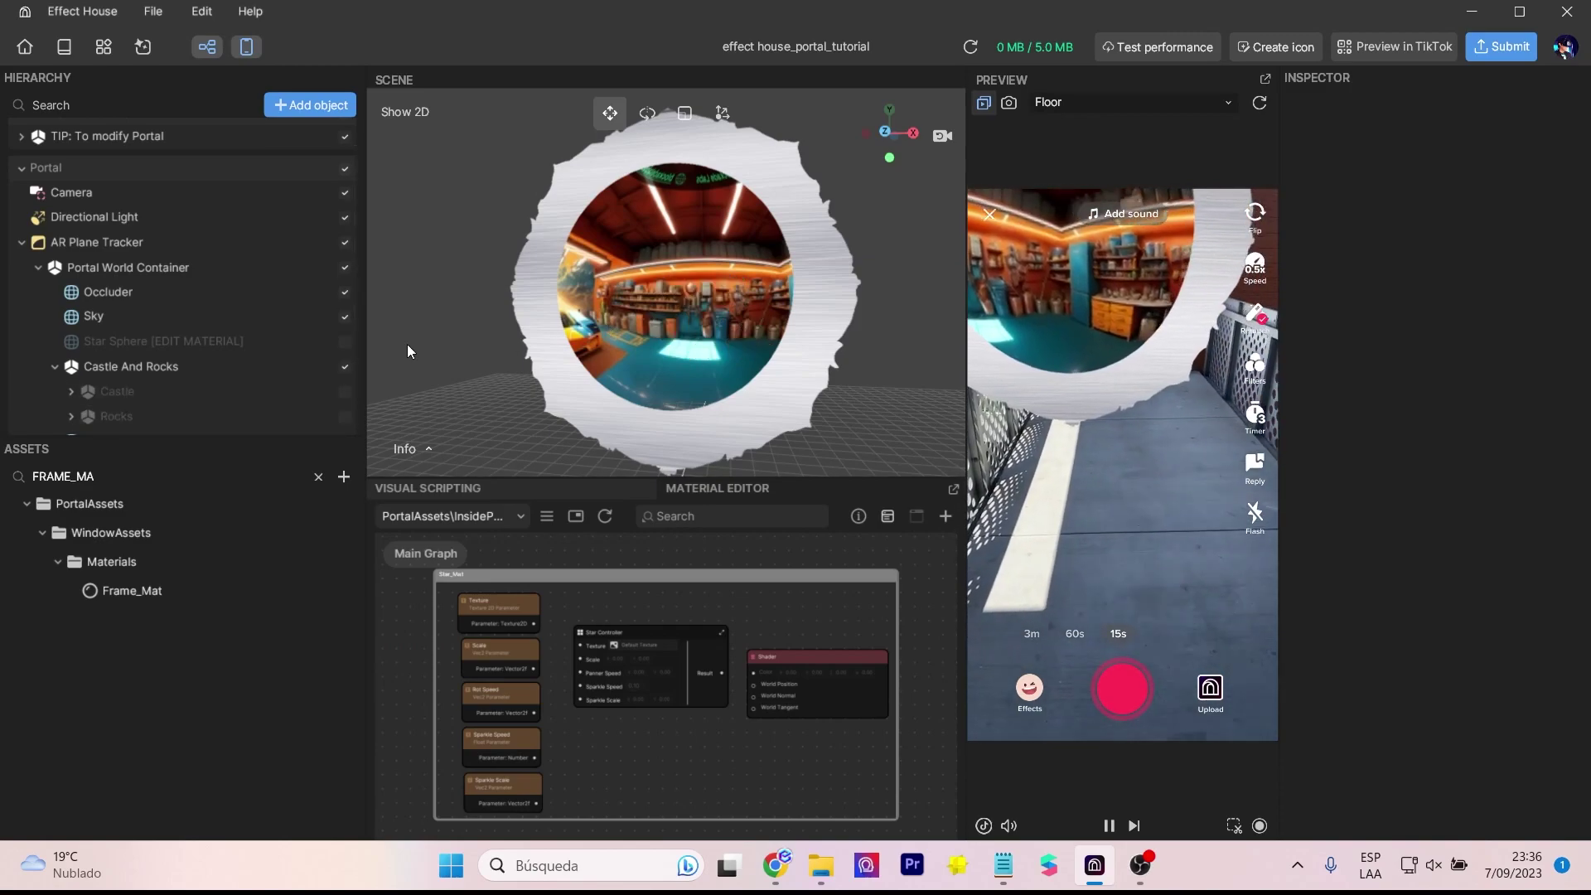
Step: Import the mazda_rx7_stylised model from the computer, keeping the default GLB import options
{"action": "left_click", "coordinate": [343, 476]}
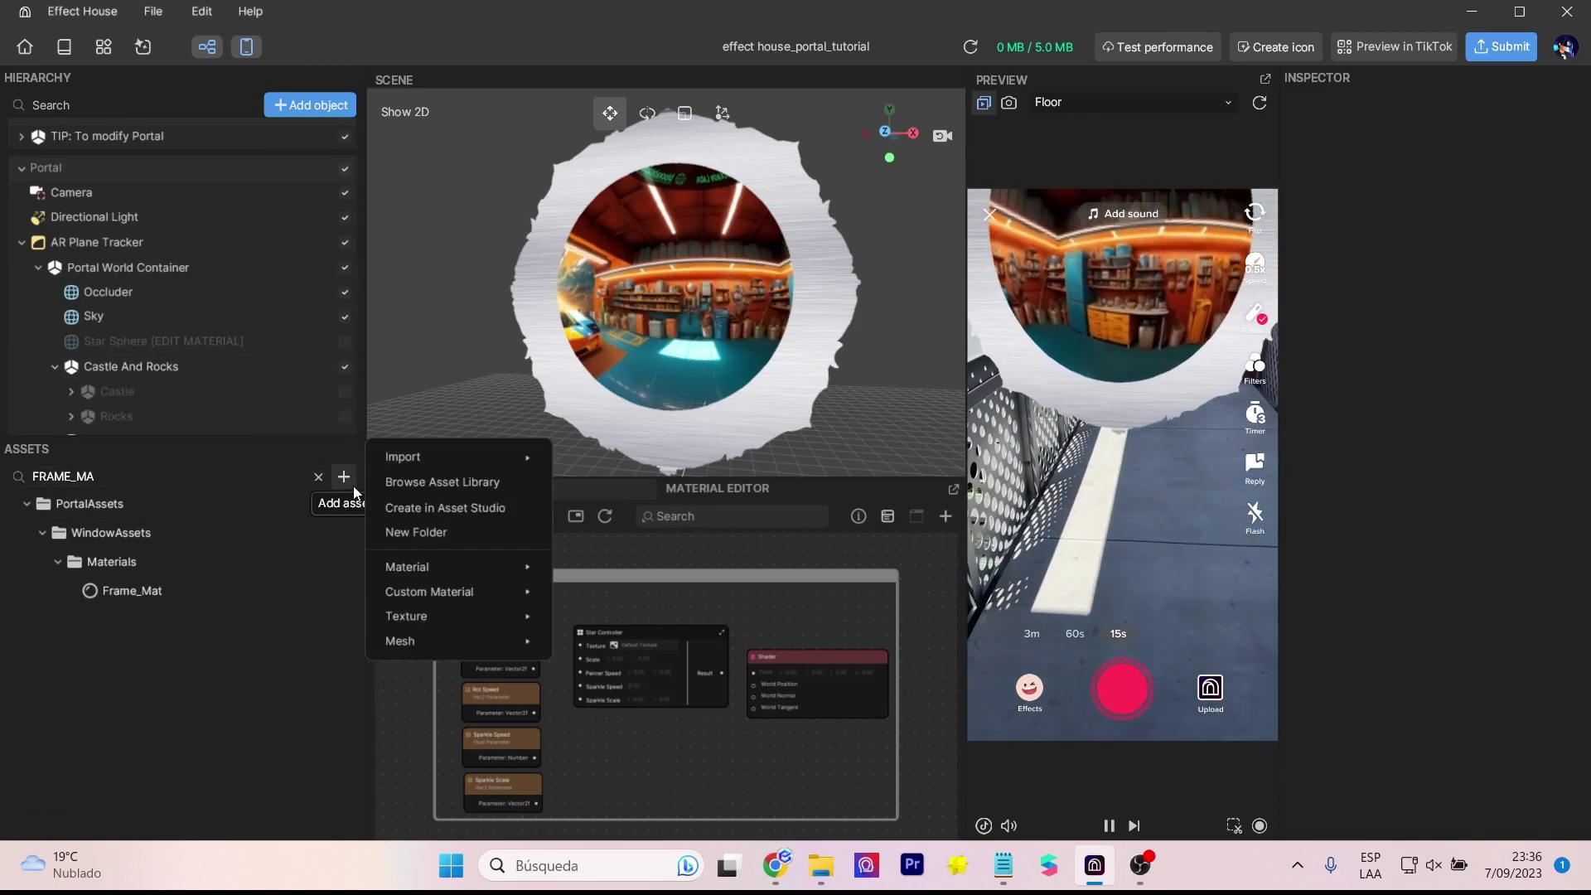
{"action": "mouse_move", "coordinate": [490, 456]}
{"action": "left_click", "coordinate": [627, 383]}
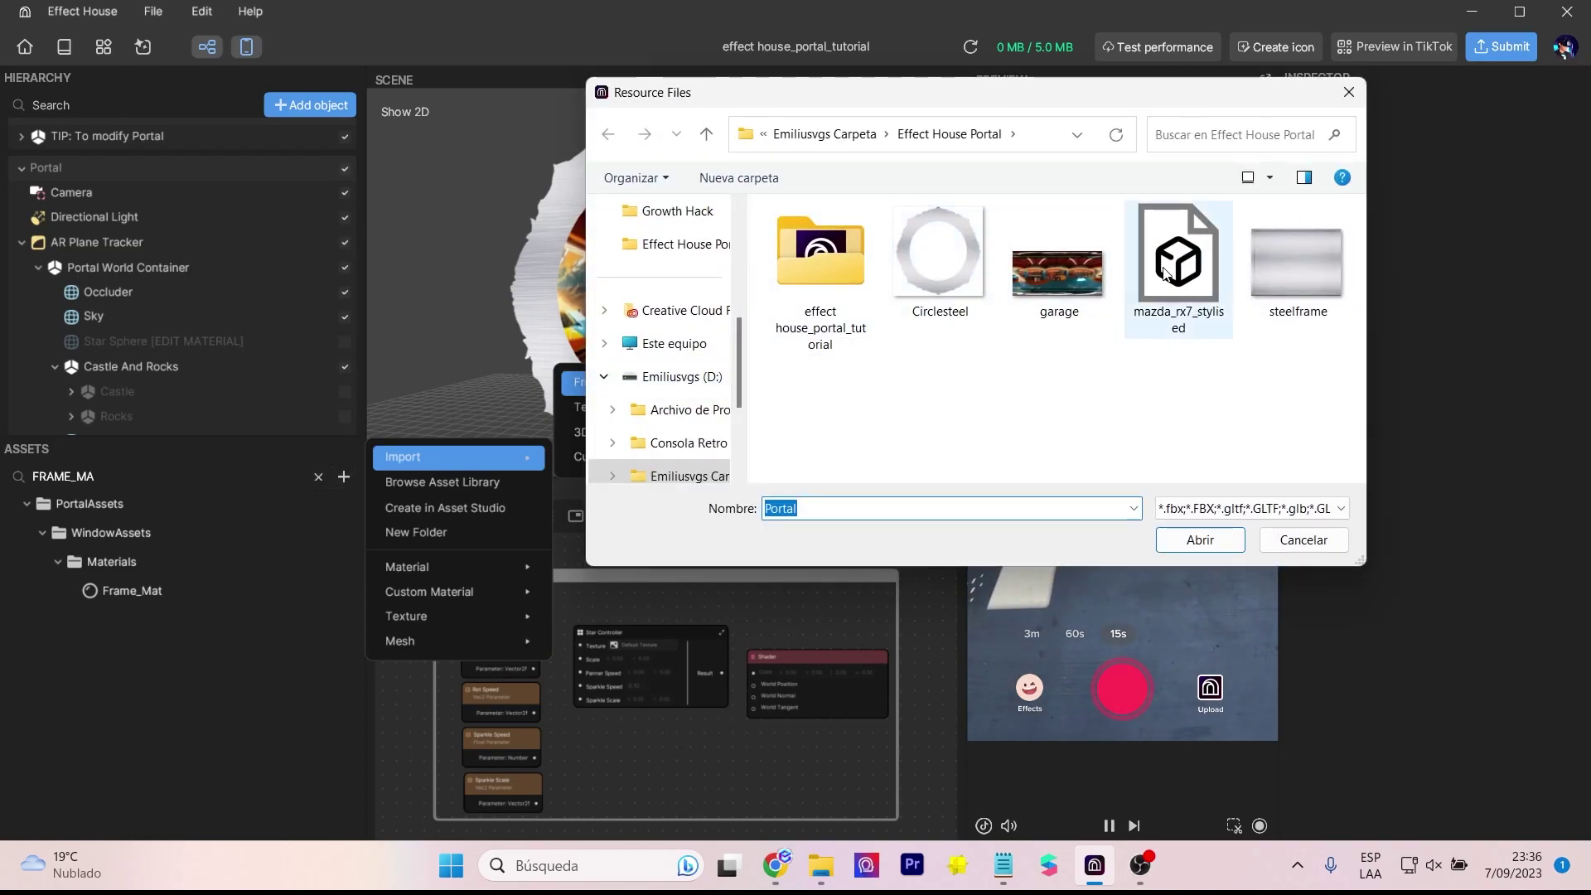
{"action": "left_click", "coordinate": [1202, 537]}
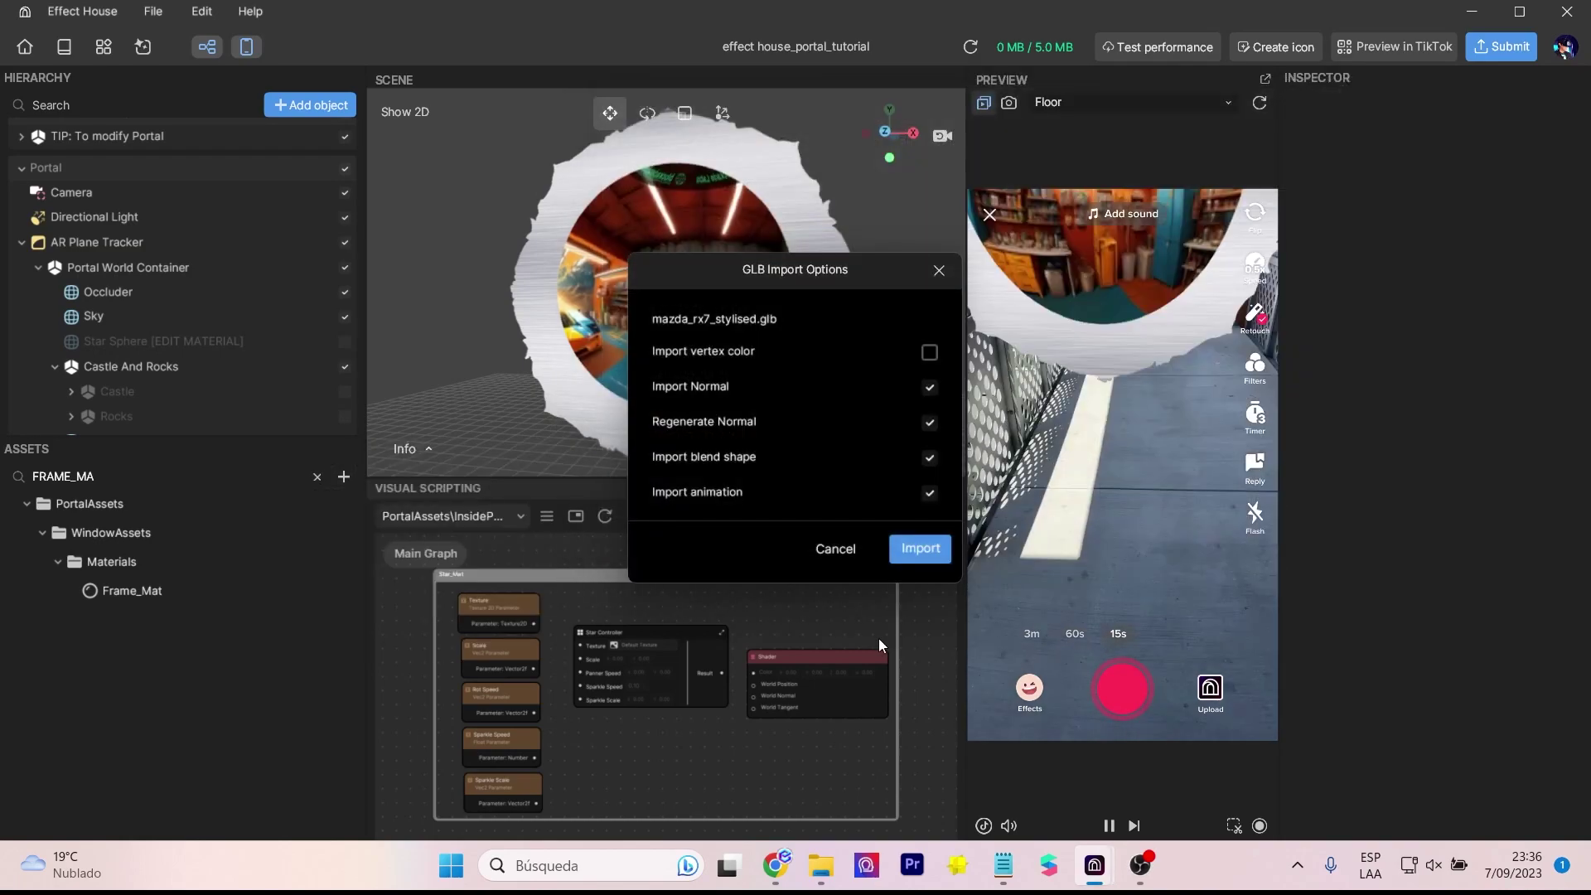
{"action": "left_click", "coordinate": [917, 544]}
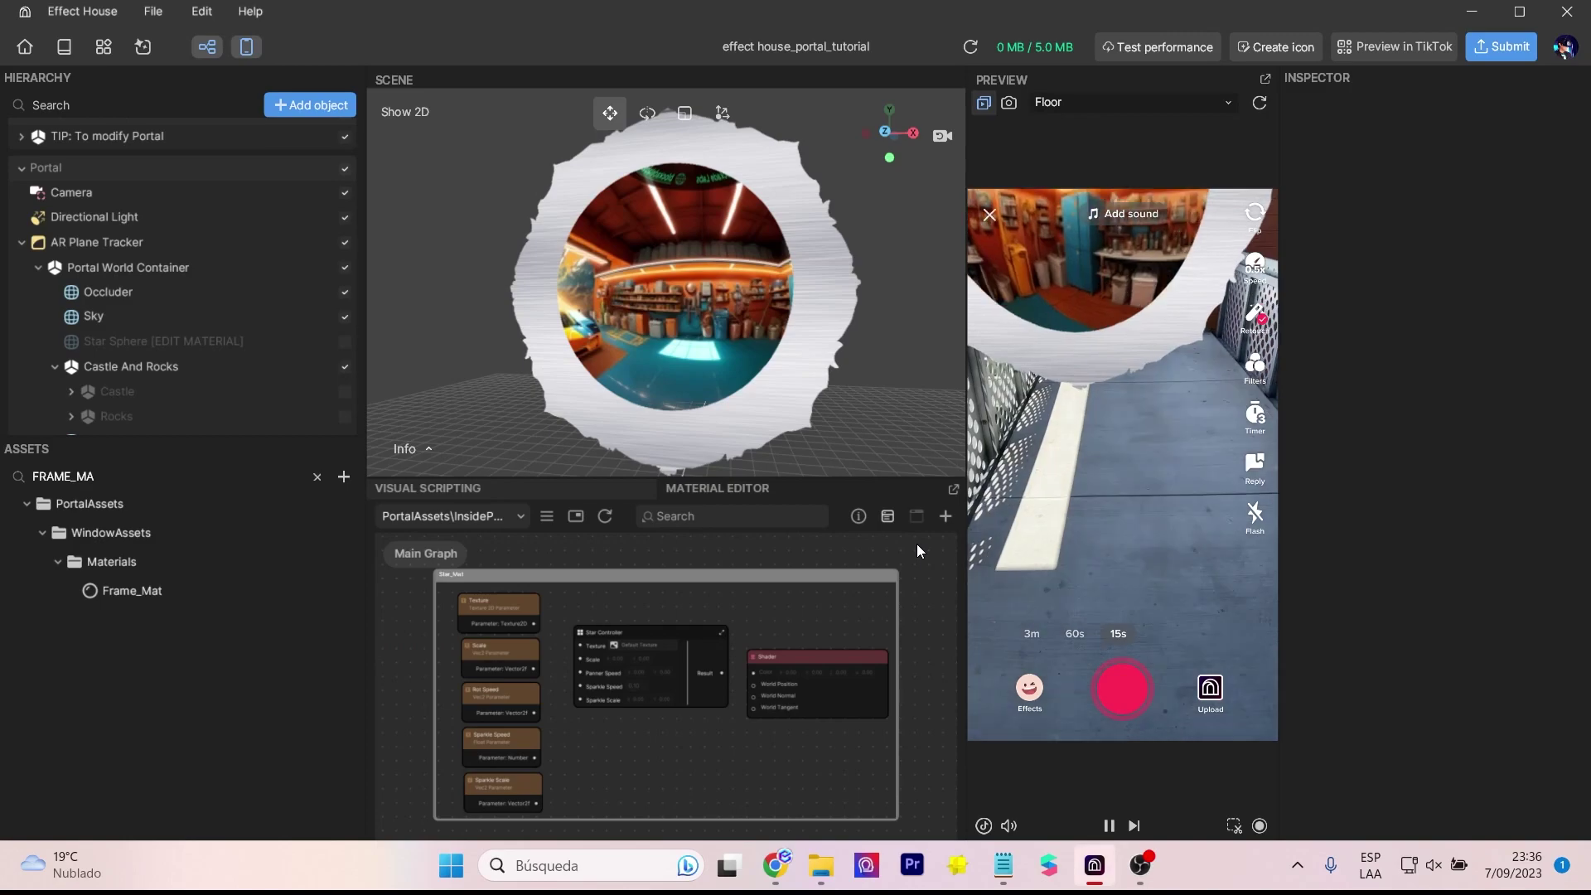
Step: Clear the asset search, expand the mazda_rx7_stylised folder, and place its model inside the Castle And Rocks group
{"action": "left_click", "coordinate": [316, 478]}
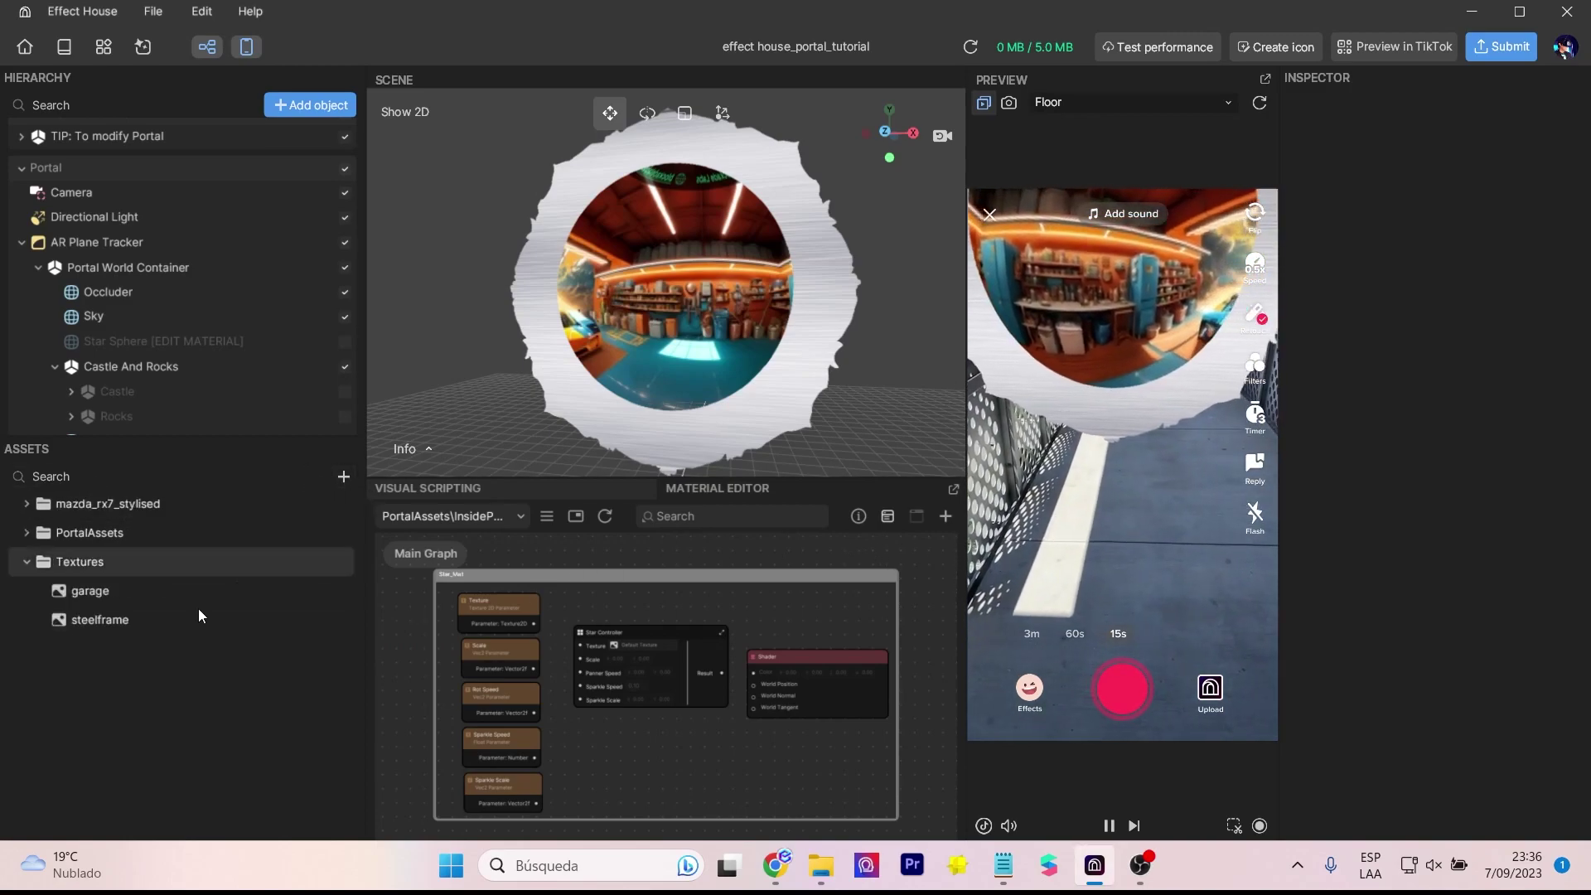
{"action": "left_click", "coordinate": [30, 507]}
{"action": "left_click", "coordinate": [129, 371]}
{"action": "left_click_drag", "start_coordinate": [128, 371], "coordinate": [127, 371]}
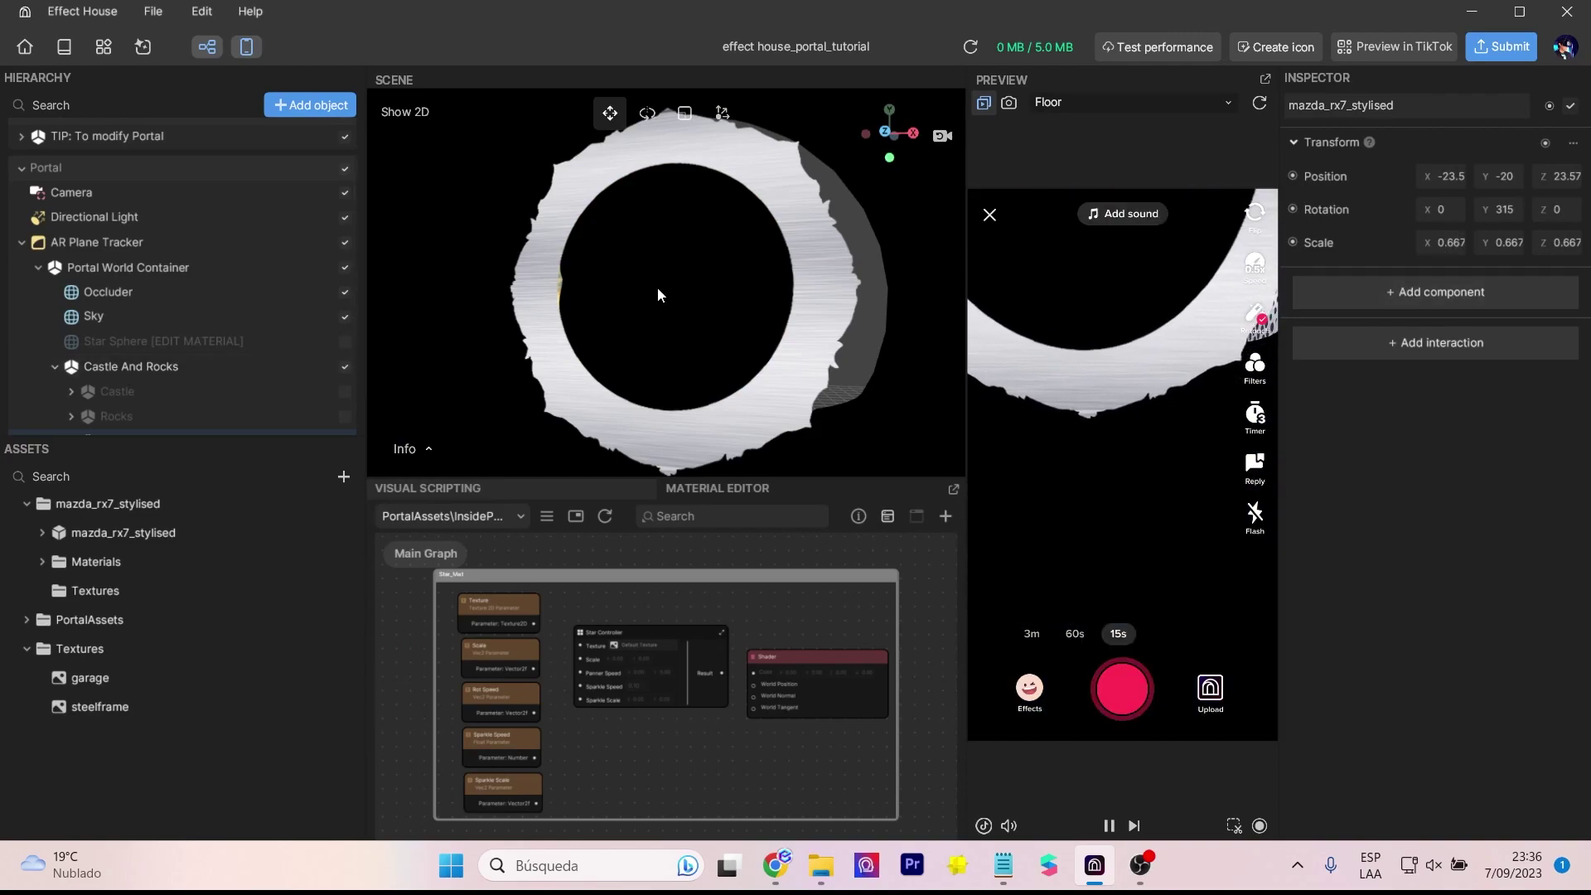
Step: Set the mazda_rx7_stylised object's scale to 0.12 on X, Y and Z, and raise it to about Y 10.85
{"action": "scroll", "coordinate": [653, 287], "scroll_direction": "down", "scroll_amount": 5}
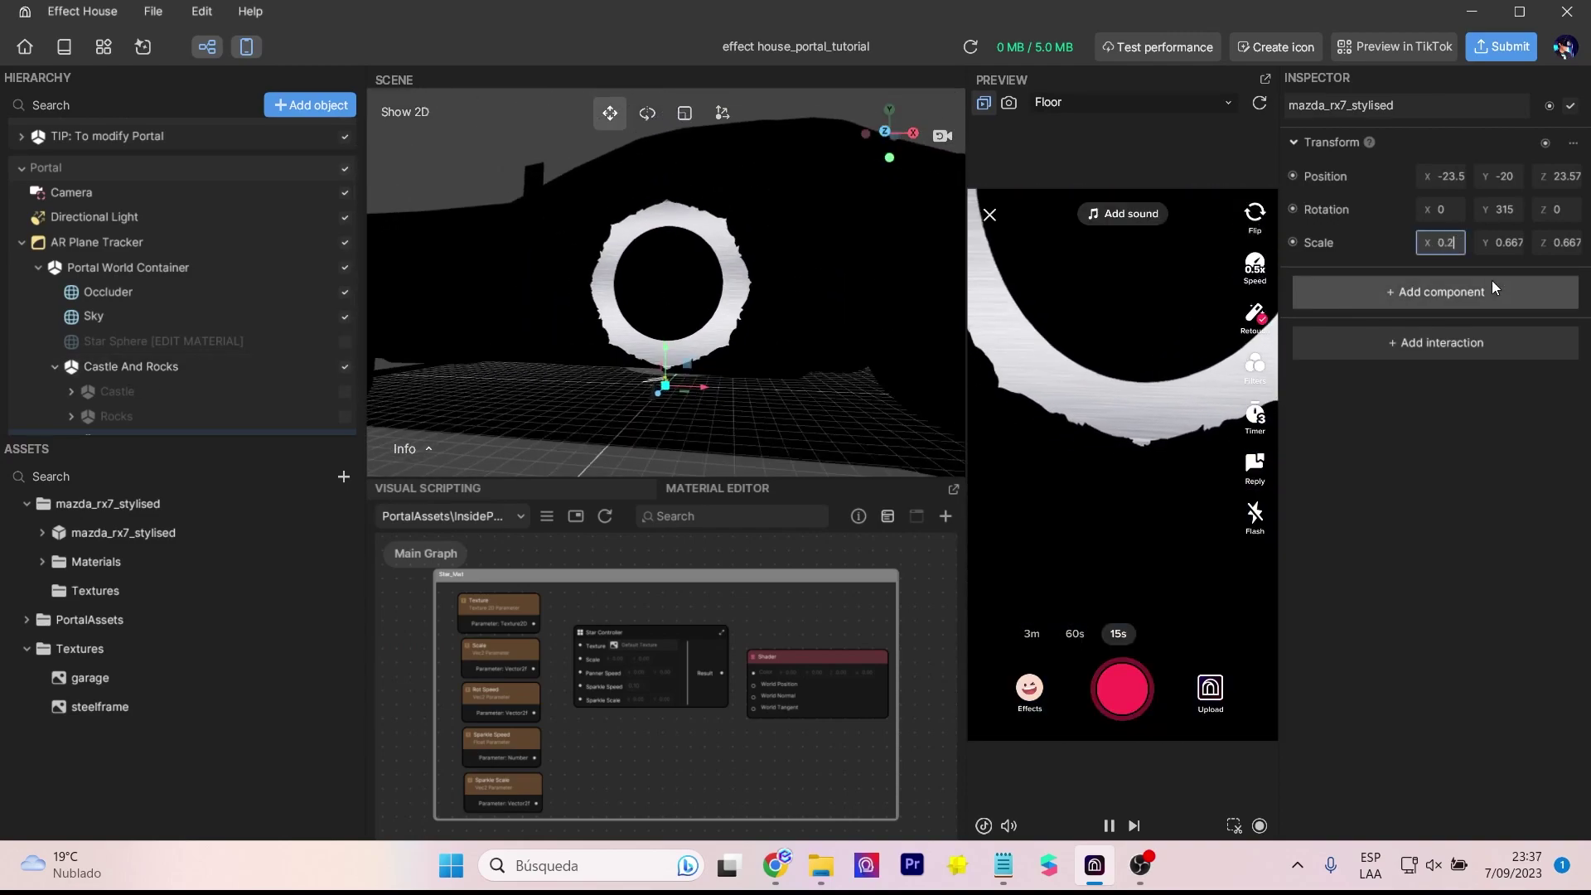
{"action": "type", "text": "0.12"}
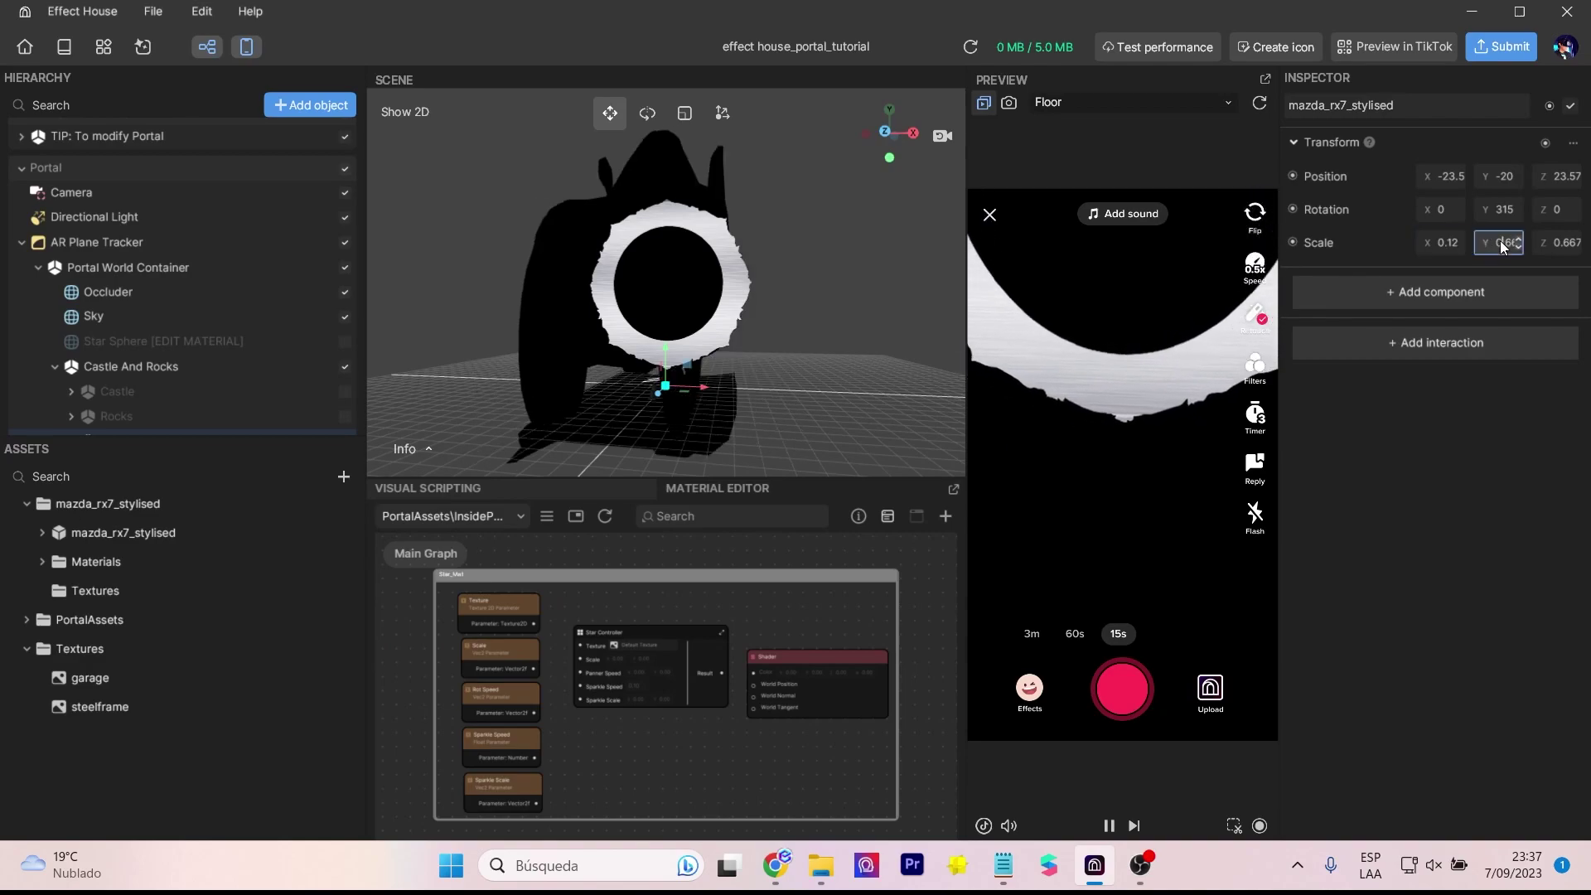
{"action": "type", "text": "0.12"}
{"action": "key", "text": "Return"}
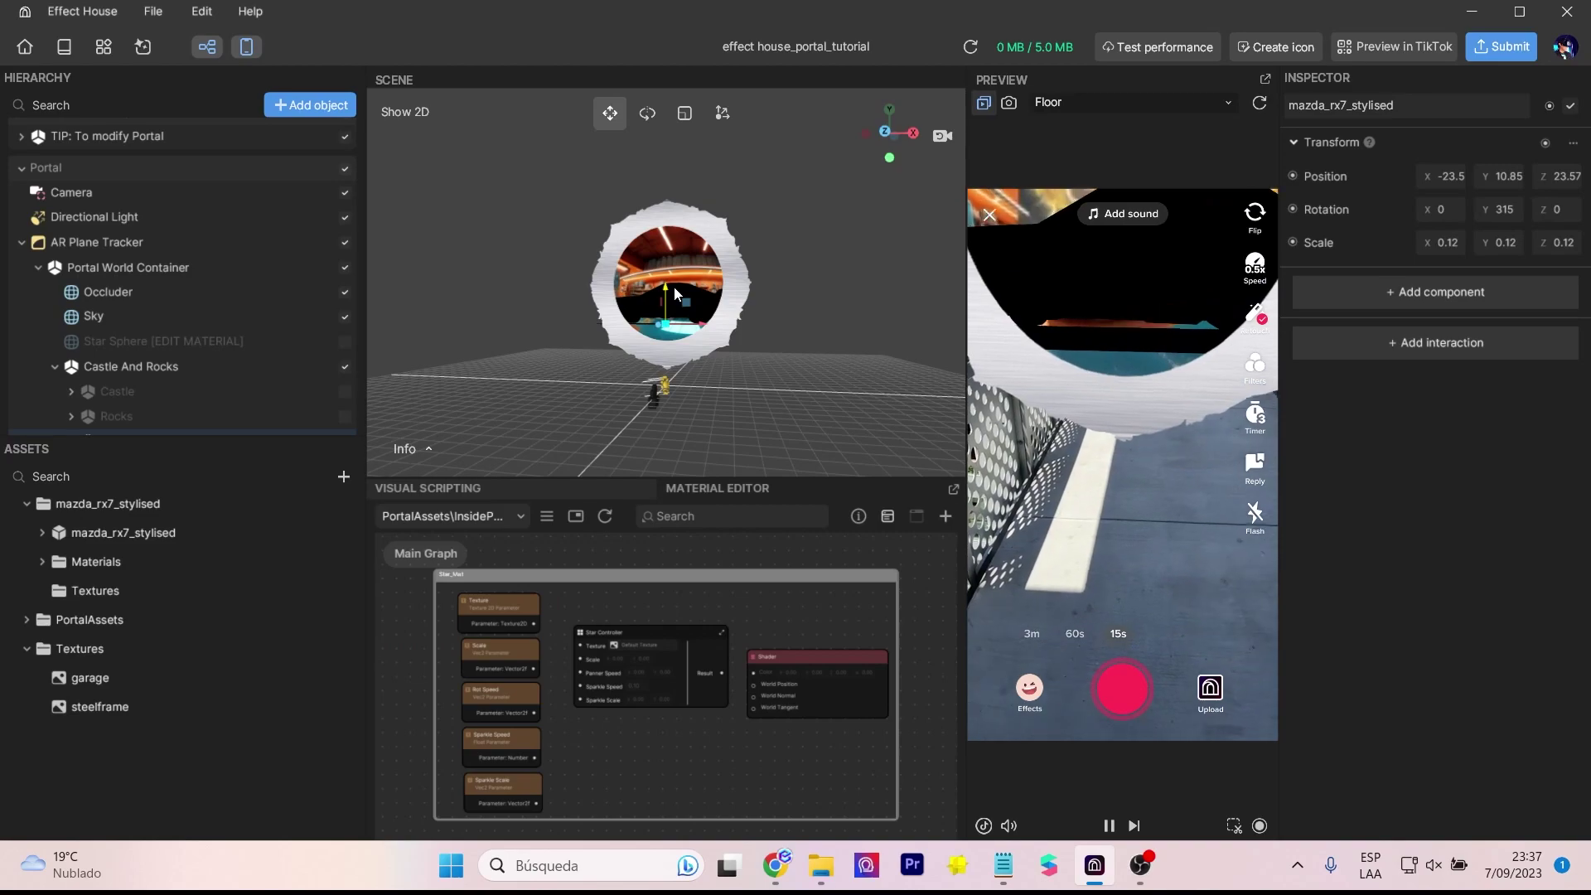
Step: Lower the car model to about Y 8.67 and set its scale to 0.05 on X, Y and Z
{"action": "type", "text": "0.02"}
{"action": "key", "text": "Return"}
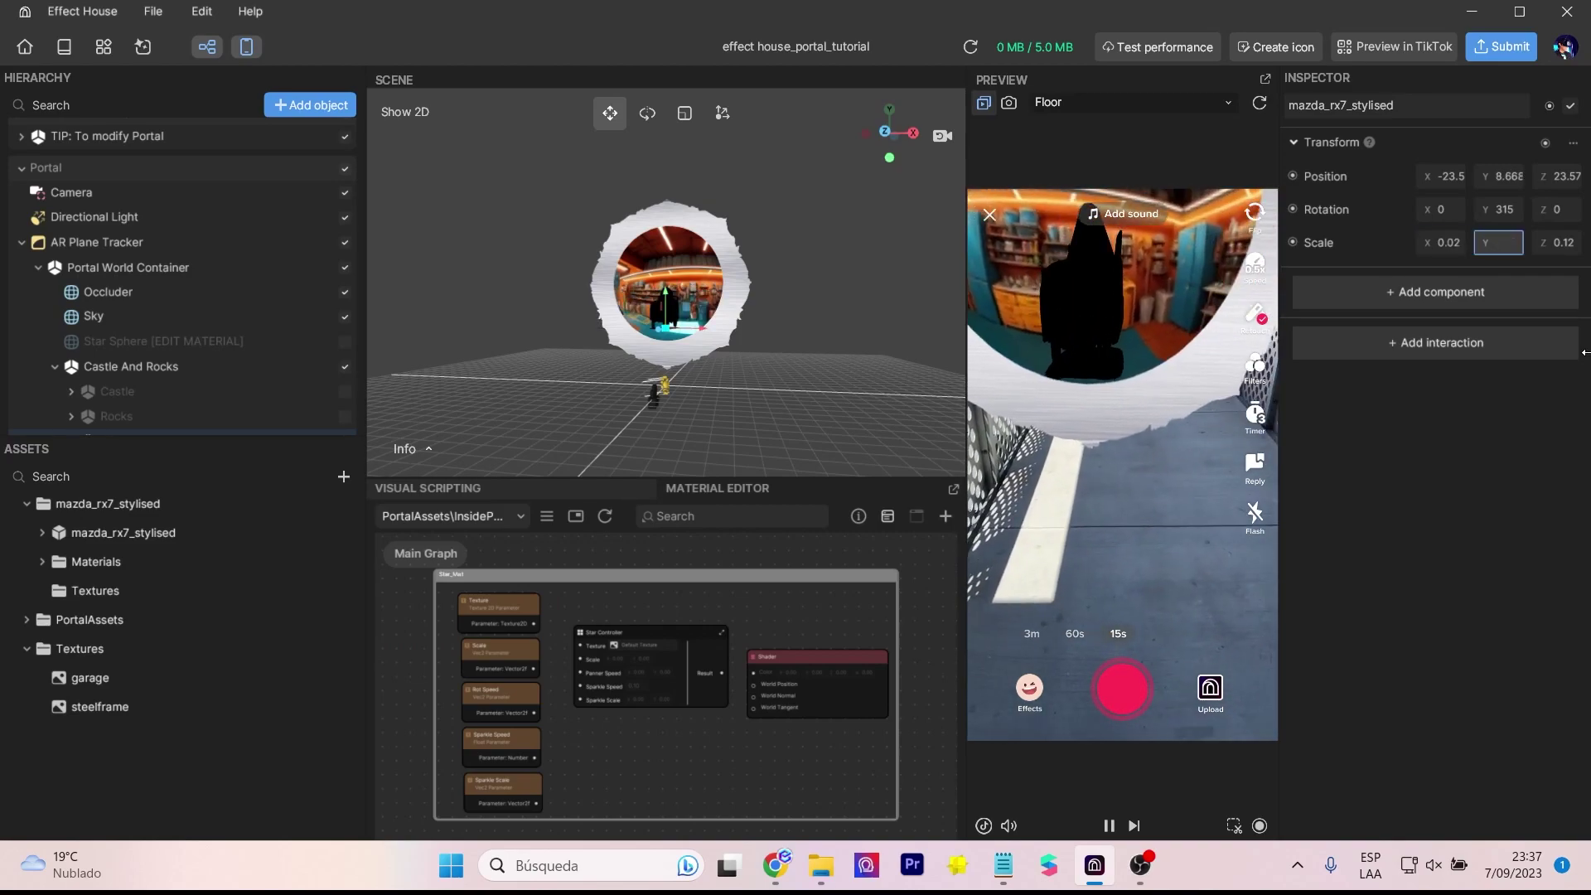
{"action": "type", "text": "0.05"}
{"action": "key", "text": "Return"}
{"action": "left_click", "coordinate": [1446, 241]}
{"action": "type", "text": "0.05"}
{"action": "key", "text": "Return"}
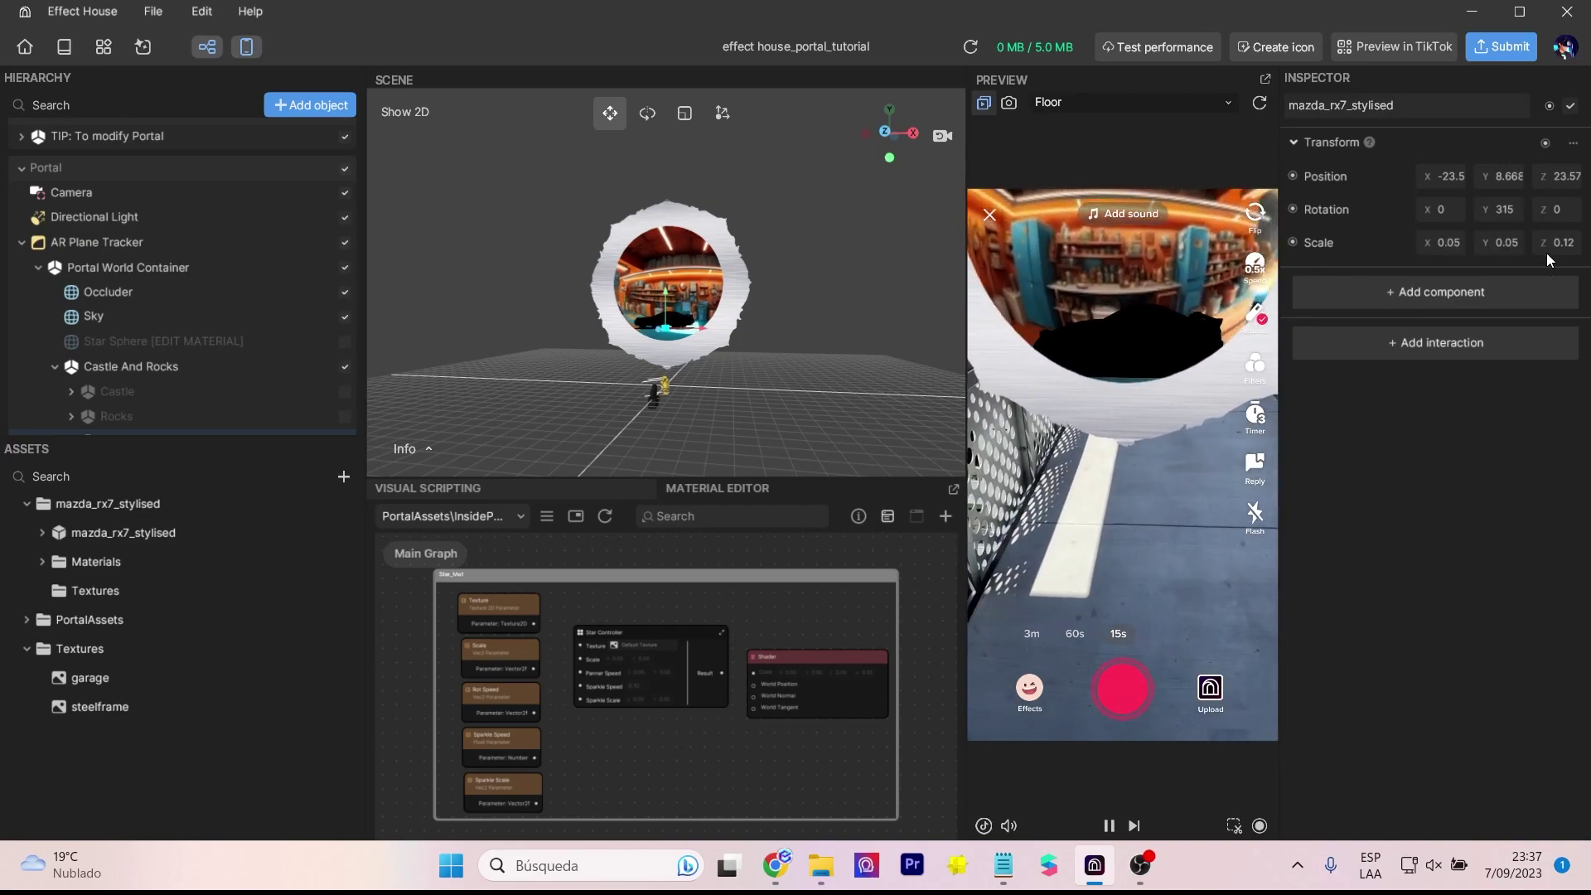
{"action": "left_click", "coordinate": [1557, 242]}
{"action": "type", "text": "0.05"}
{"action": "key", "text": "Return"}
{"action": "scroll", "coordinate": [713, 344], "scroll_direction": "up", "scroll_amount": 2}
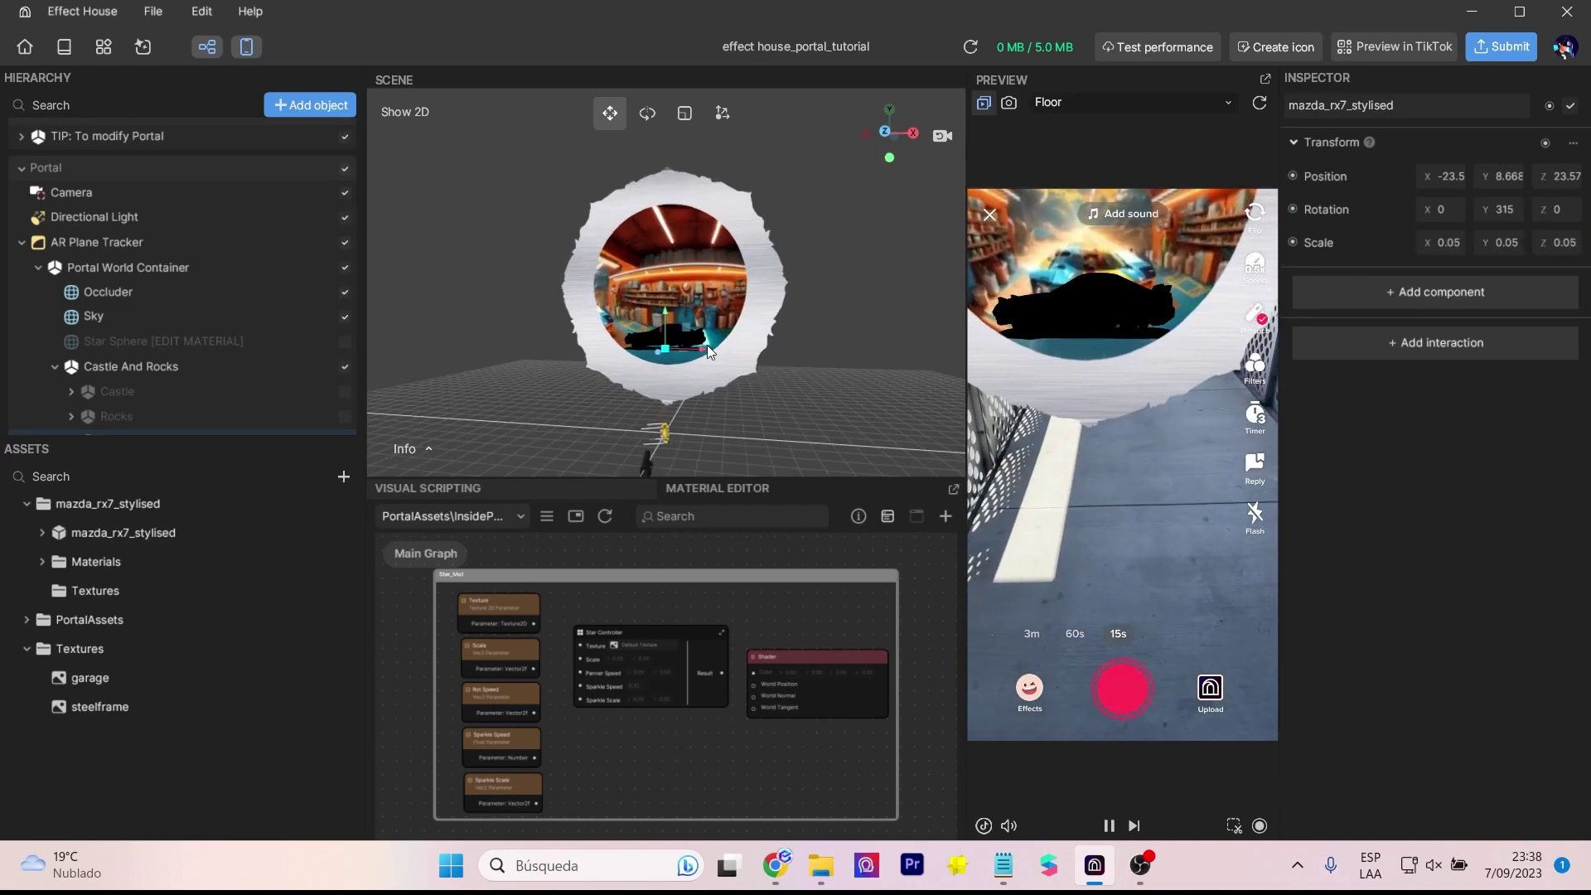
{"action": "scroll", "coordinate": [794, 370], "scroll_direction": "up", "scroll_amount": 3}
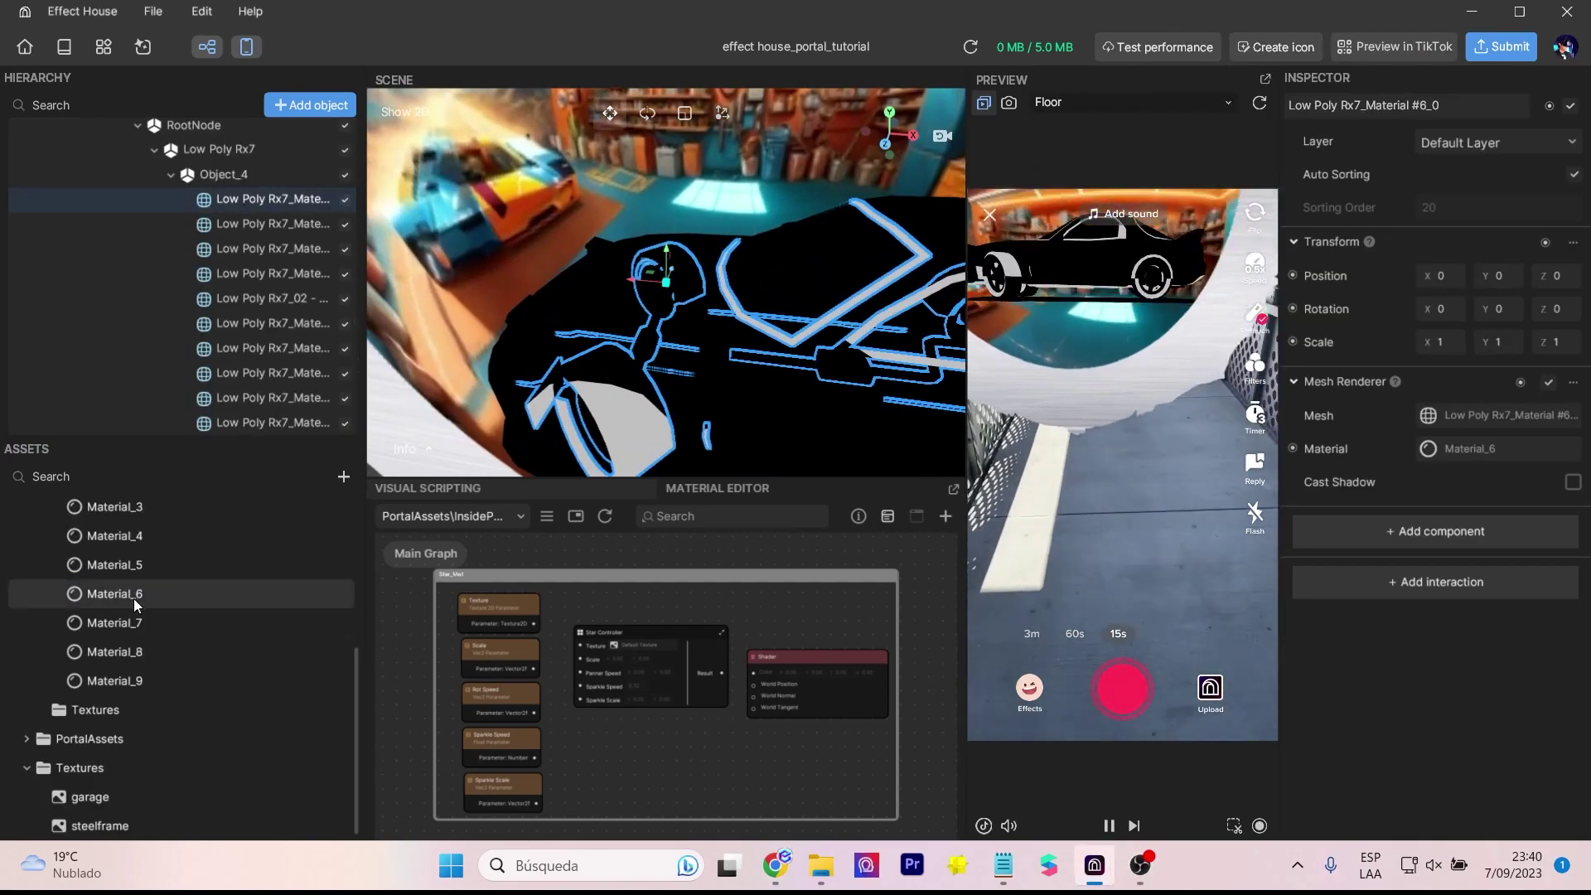
Step: Match the car's mesh parts to their materials, color Material_4 lavender and Material_5 #C22424, and open Material_19's properties
{"action": "left_click", "coordinate": [290, 272]}
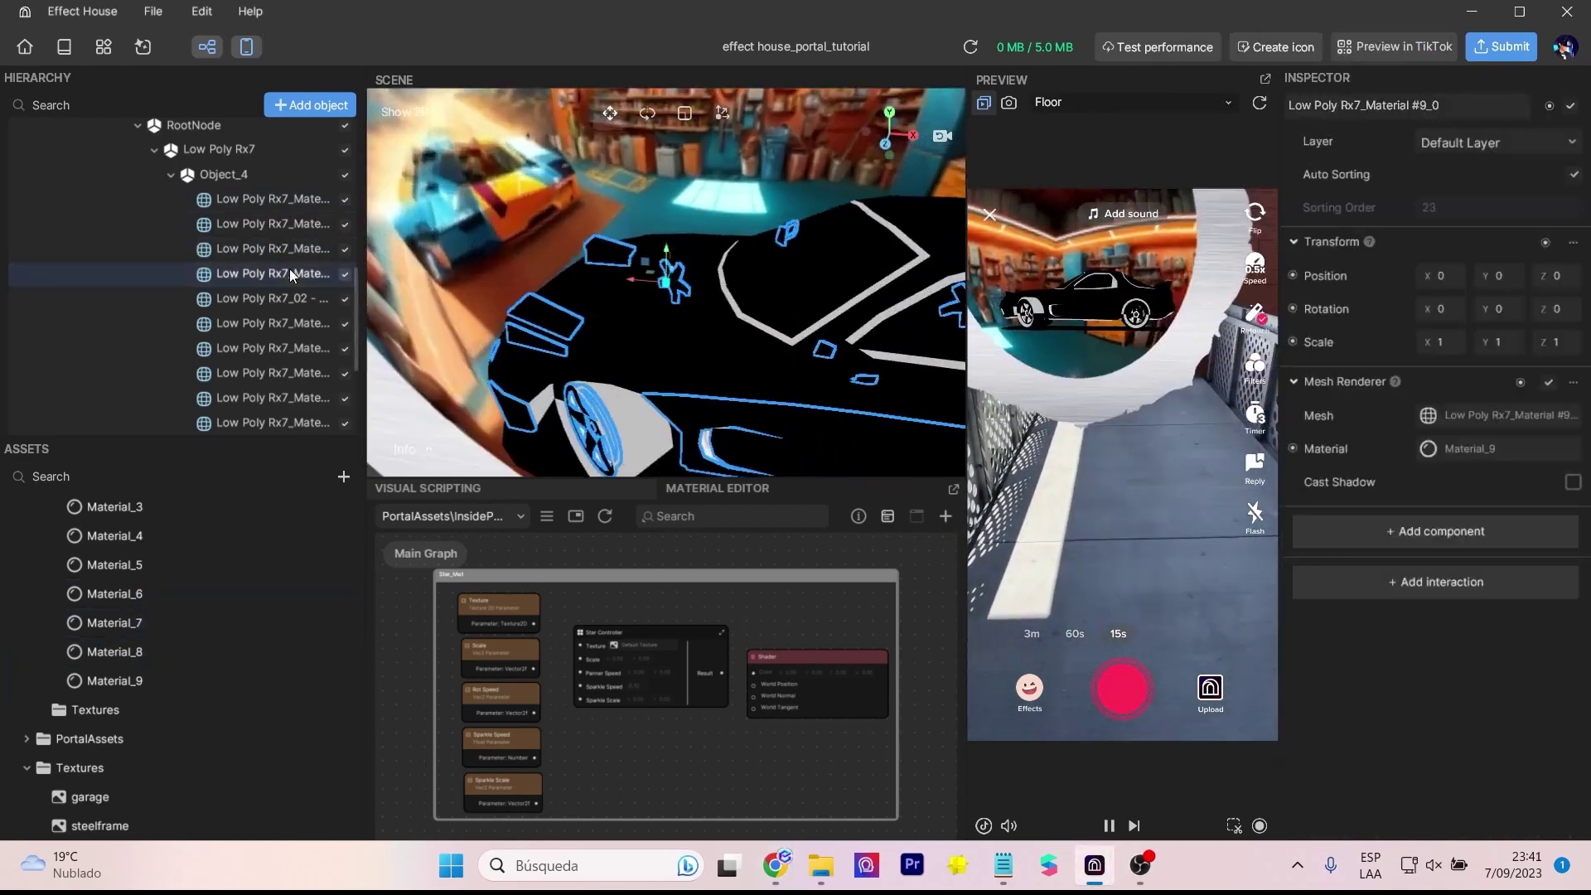
{"action": "left_click", "coordinate": [837, 292]}
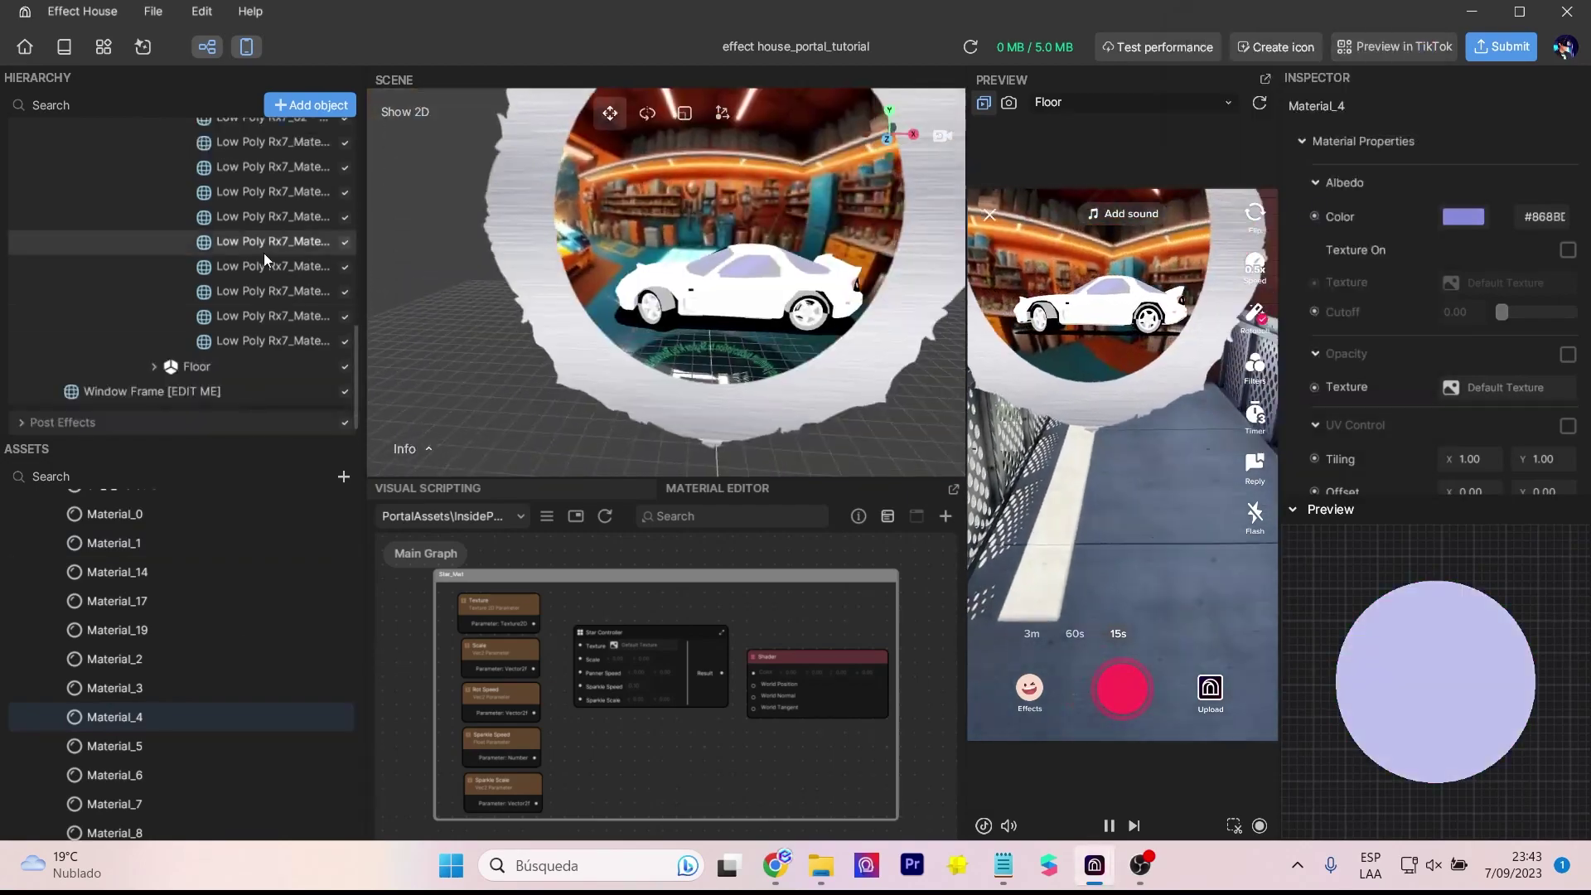
{"action": "left_click", "coordinate": [114, 745]}
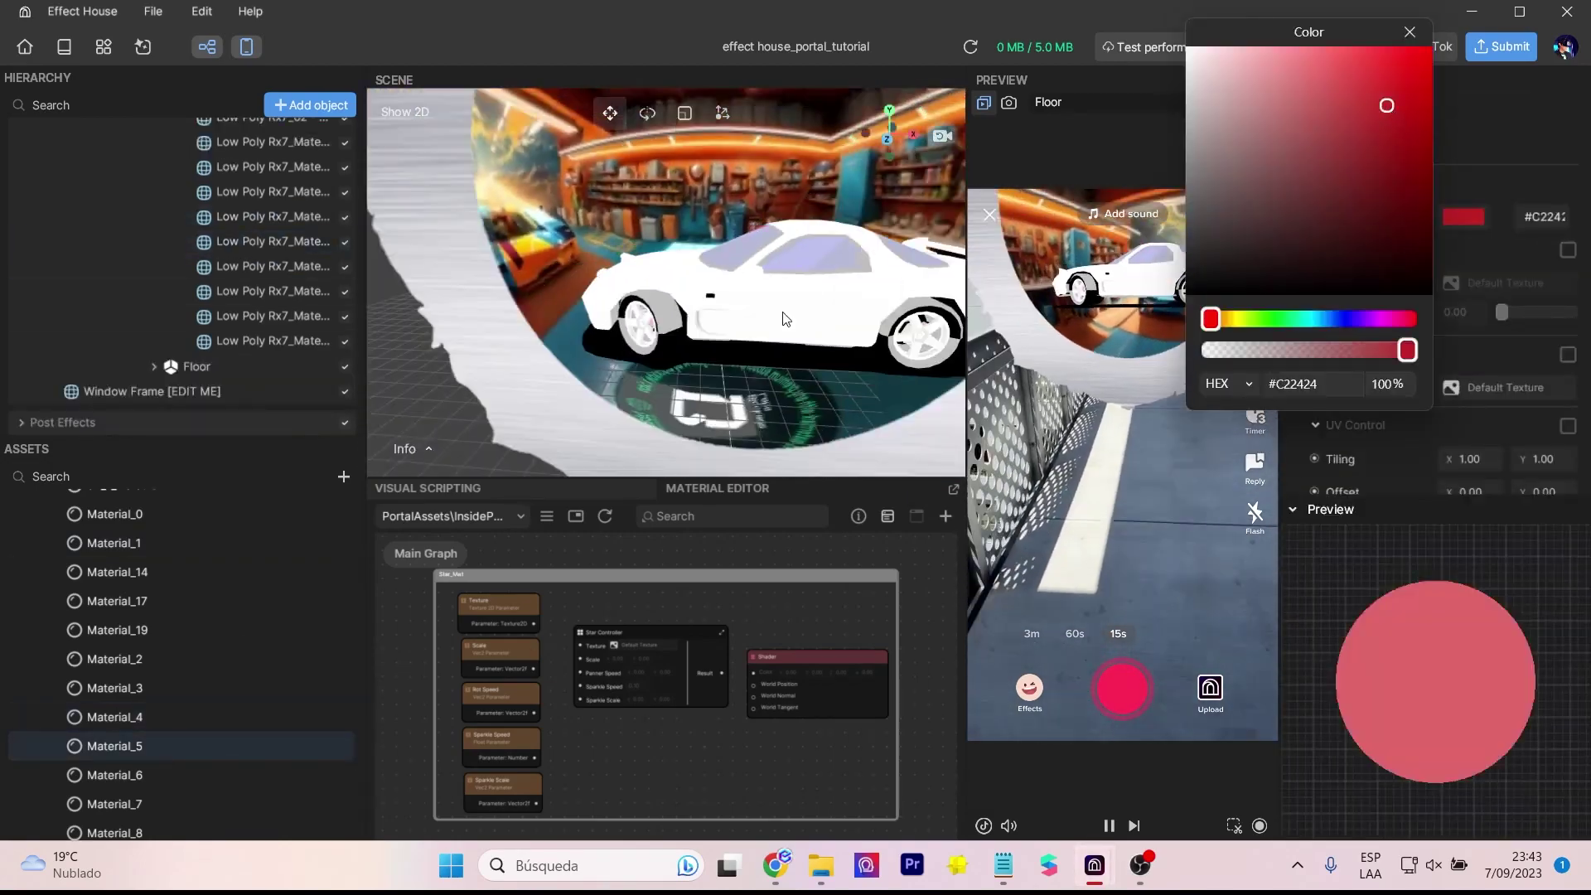
{"action": "left_click", "coordinate": [274, 340]}
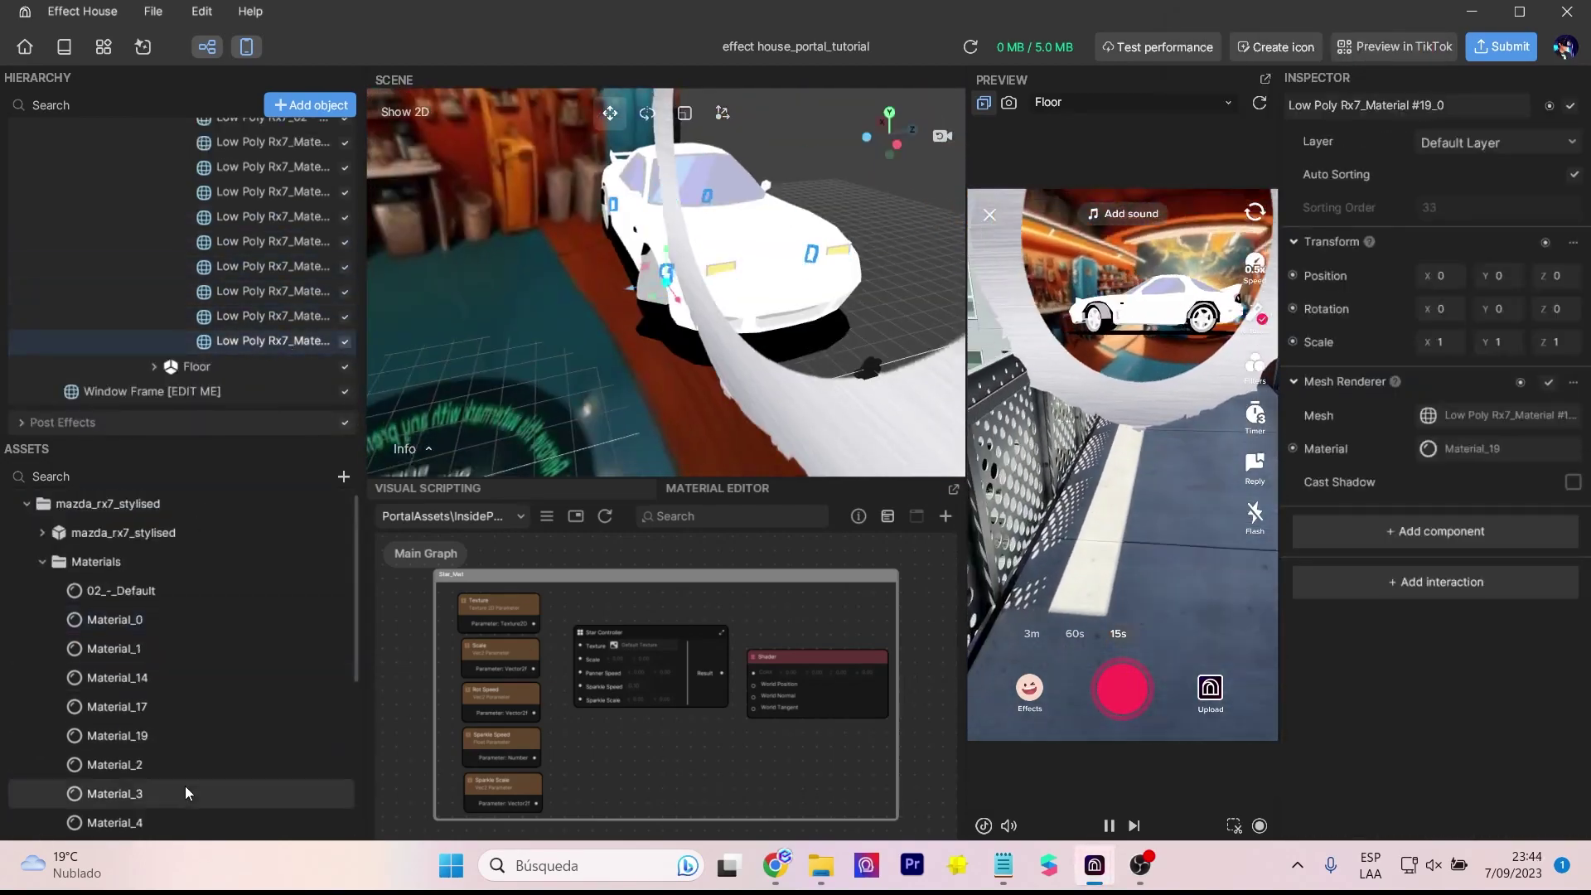
{"action": "left_click", "coordinate": [117, 735]}
Step: Return to the Castle And Rocks group and start a preview of the effect in TikTok
{"action": "left_click", "coordinate": [149, 312]}
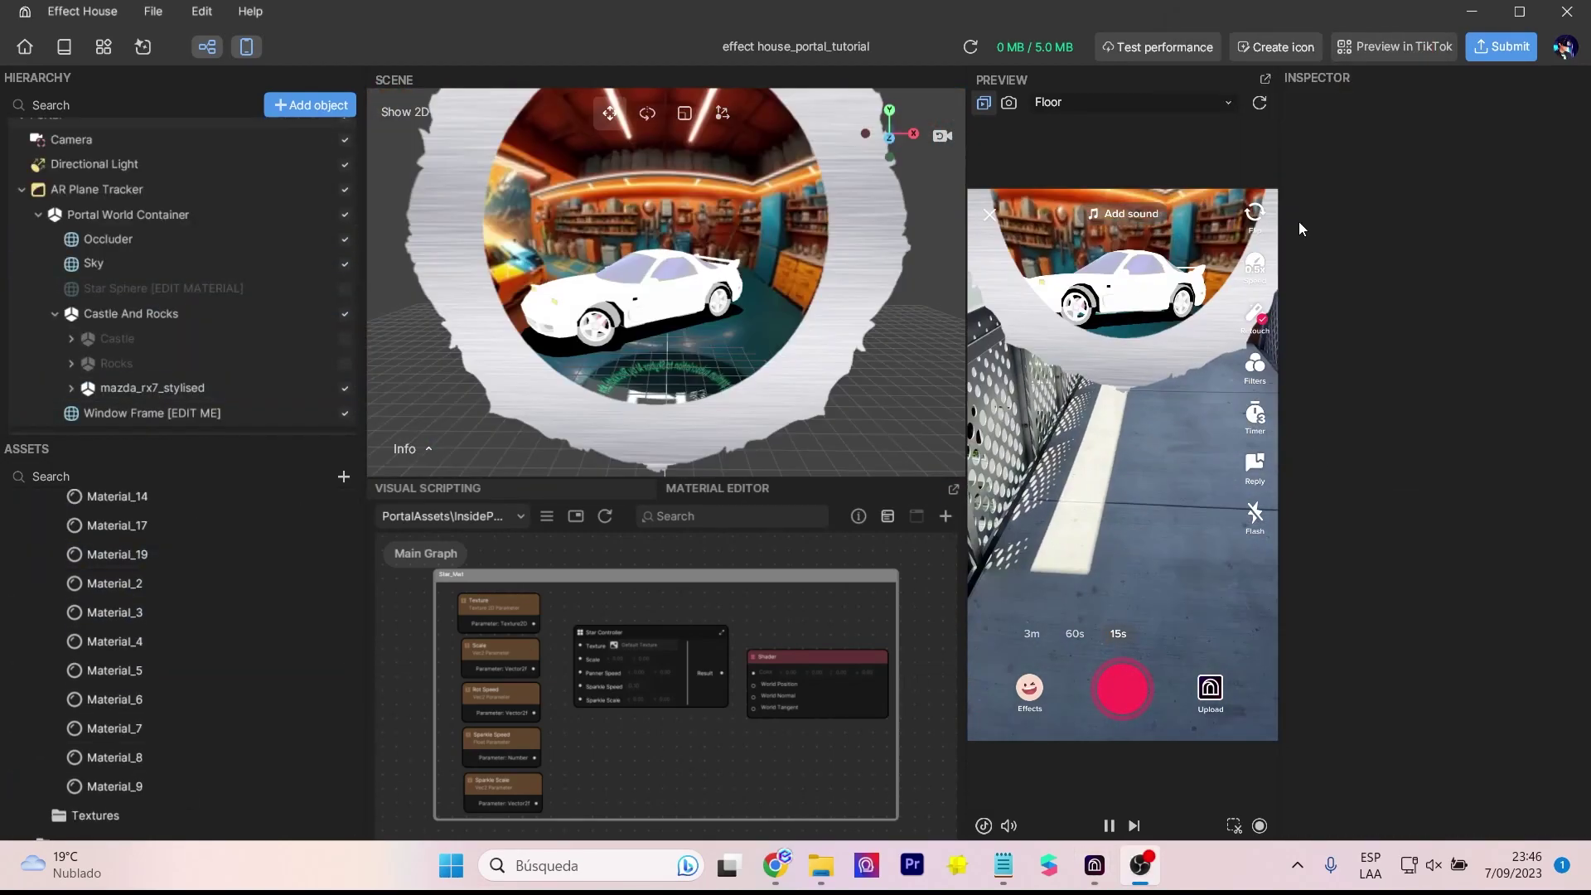
{"action": "left_click", "coordinate": [1374, 51]}
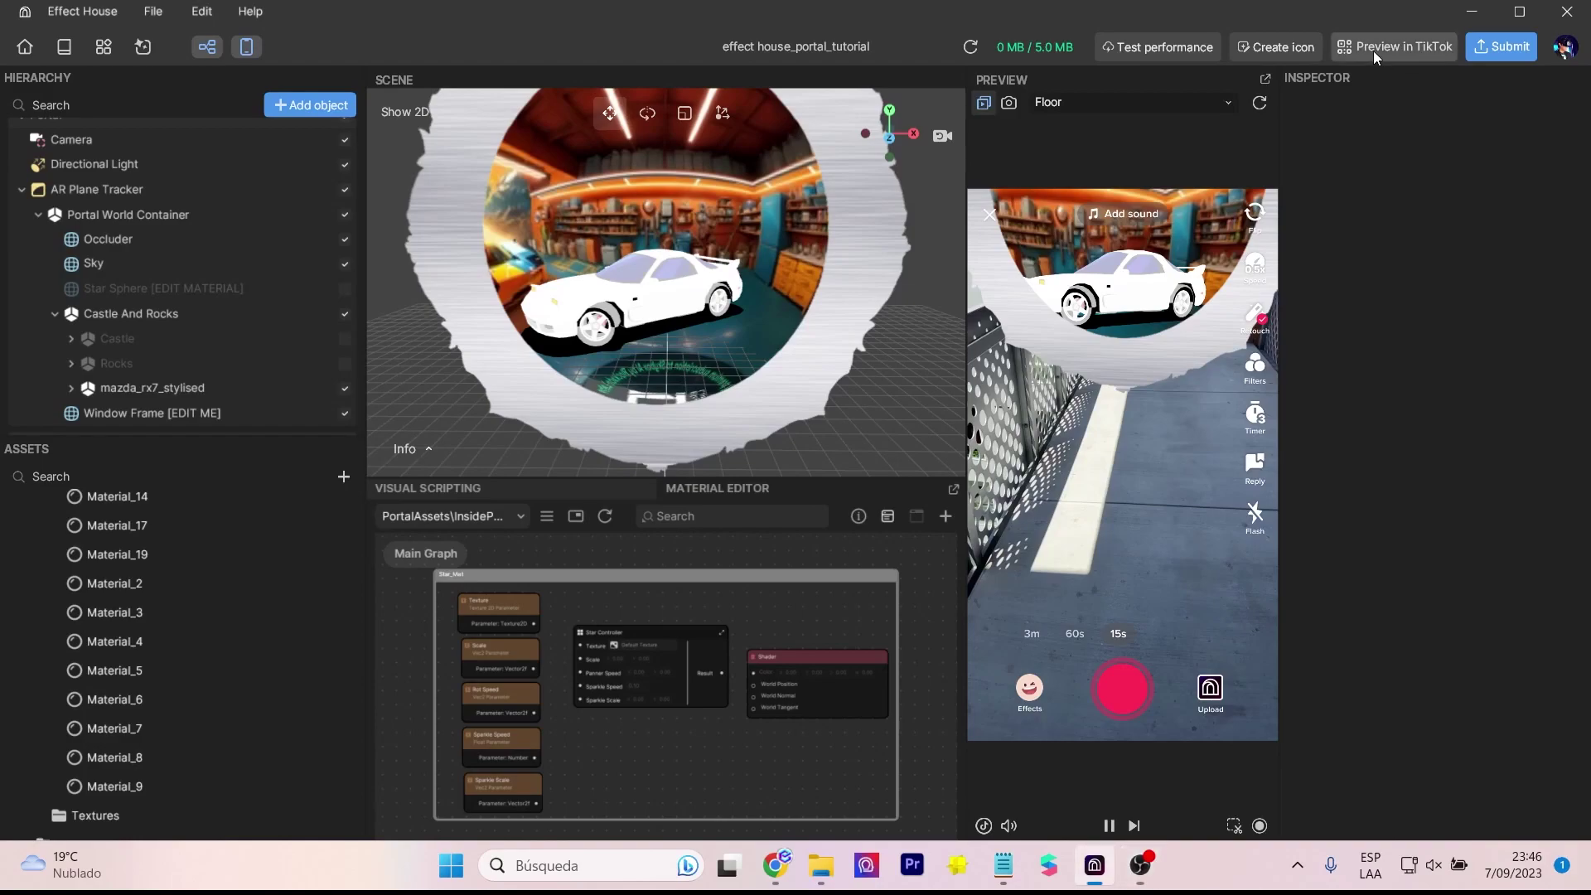